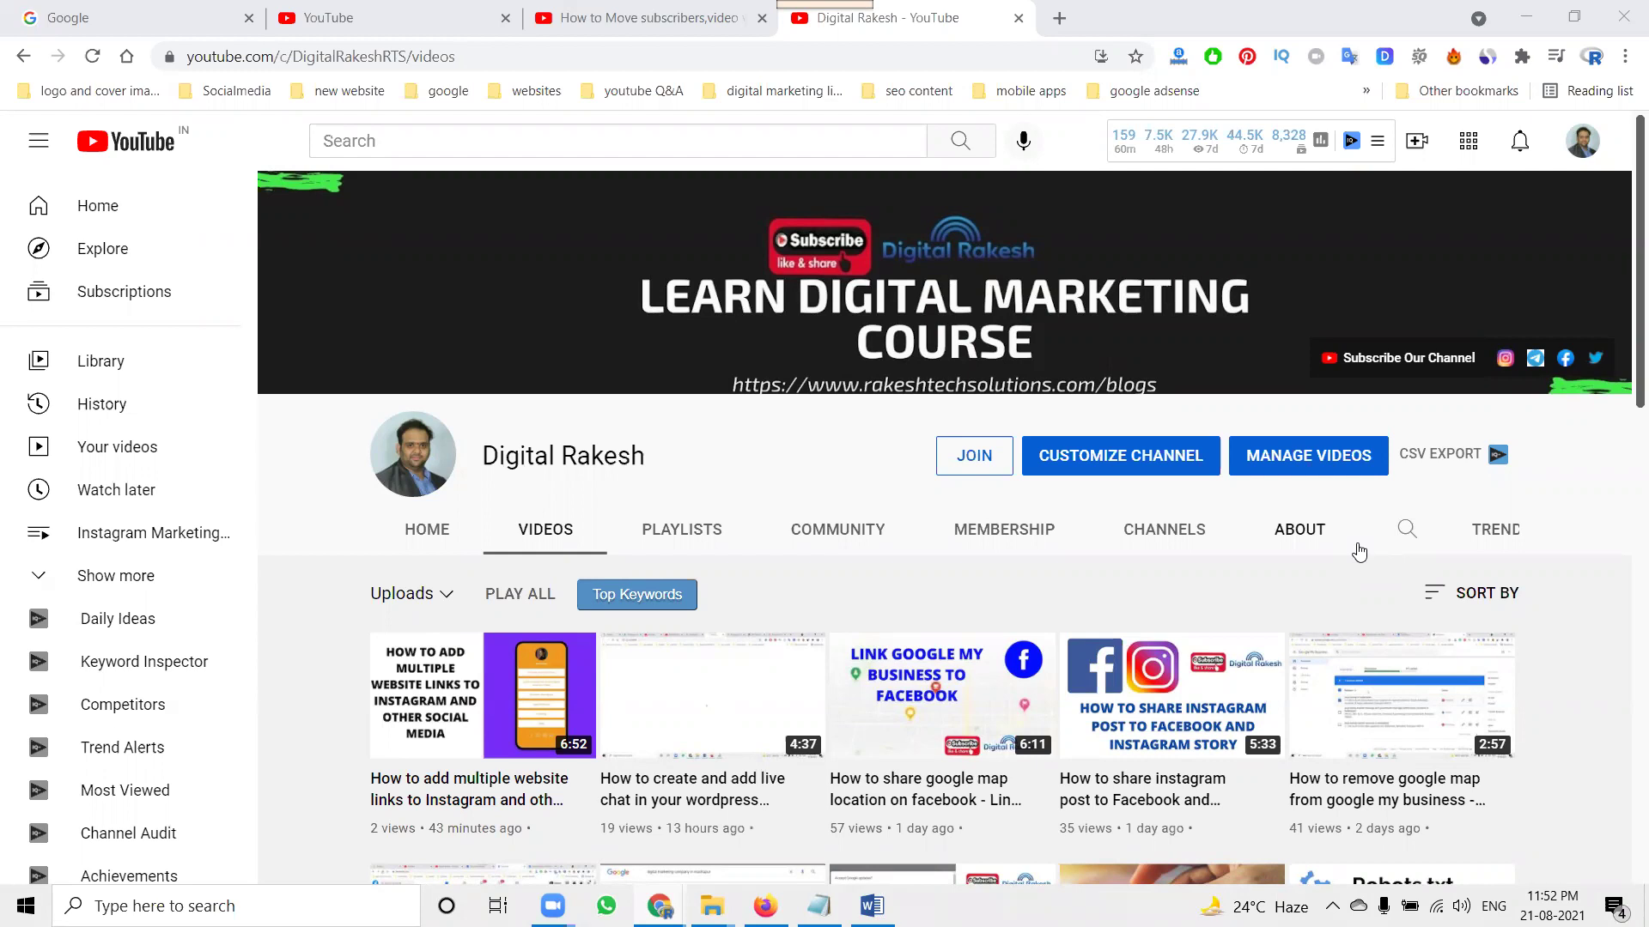
# View the page of the video about moving subscribers and video views from one channel to another.
pyautogui.click(648, 17)
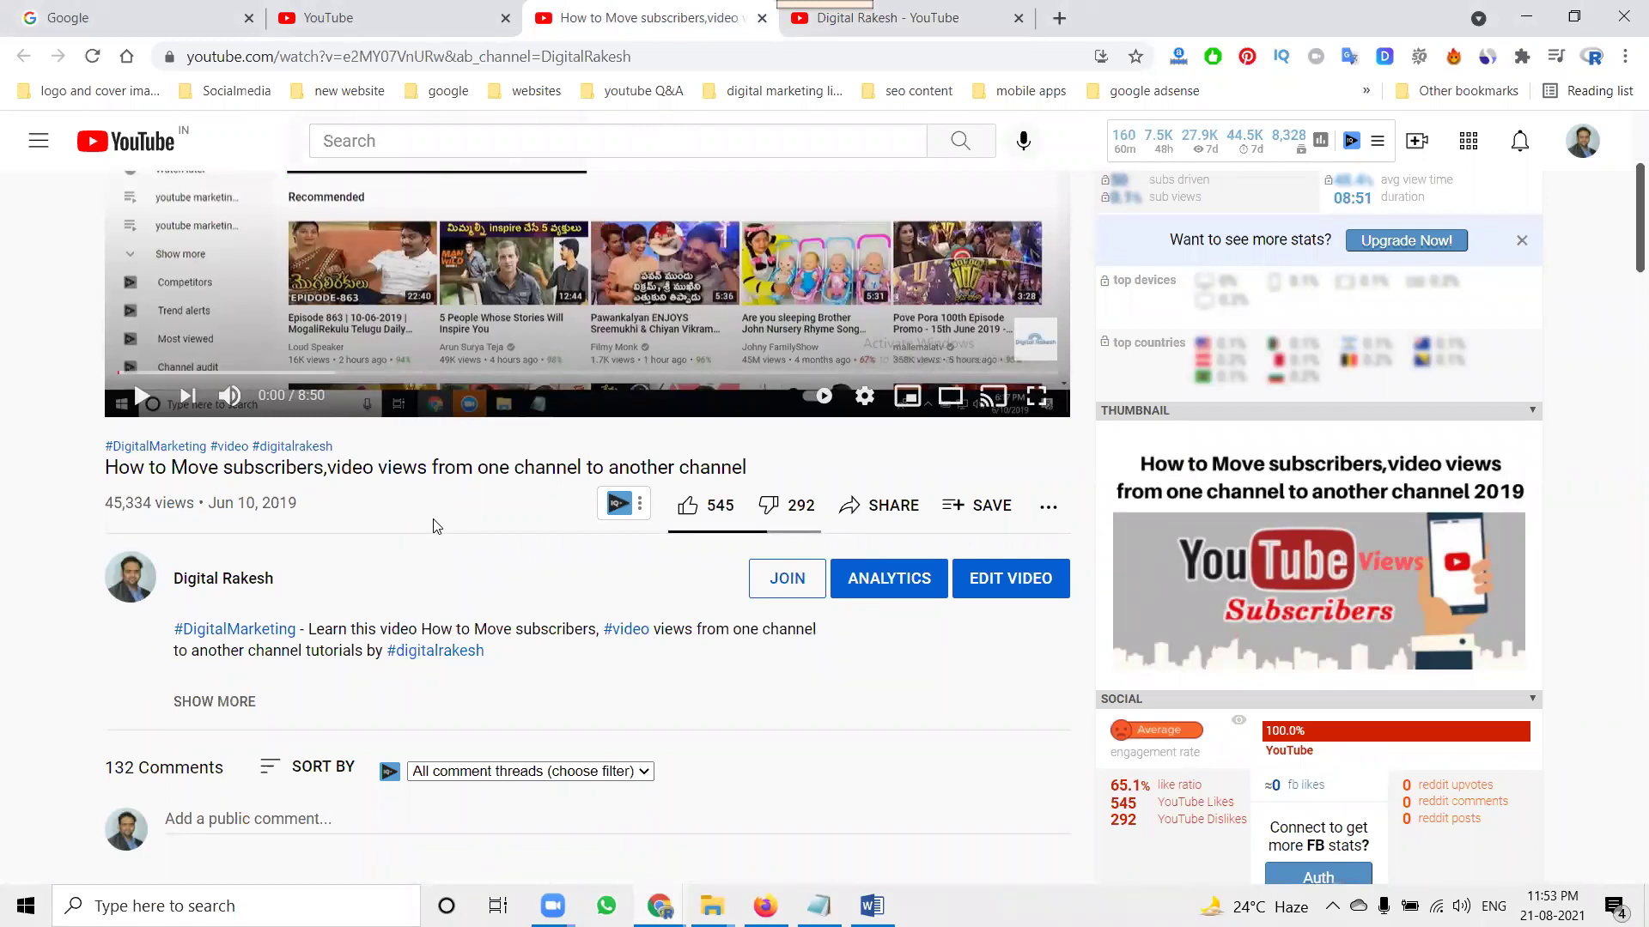
pyautogui.scroll(1, 433, 528)
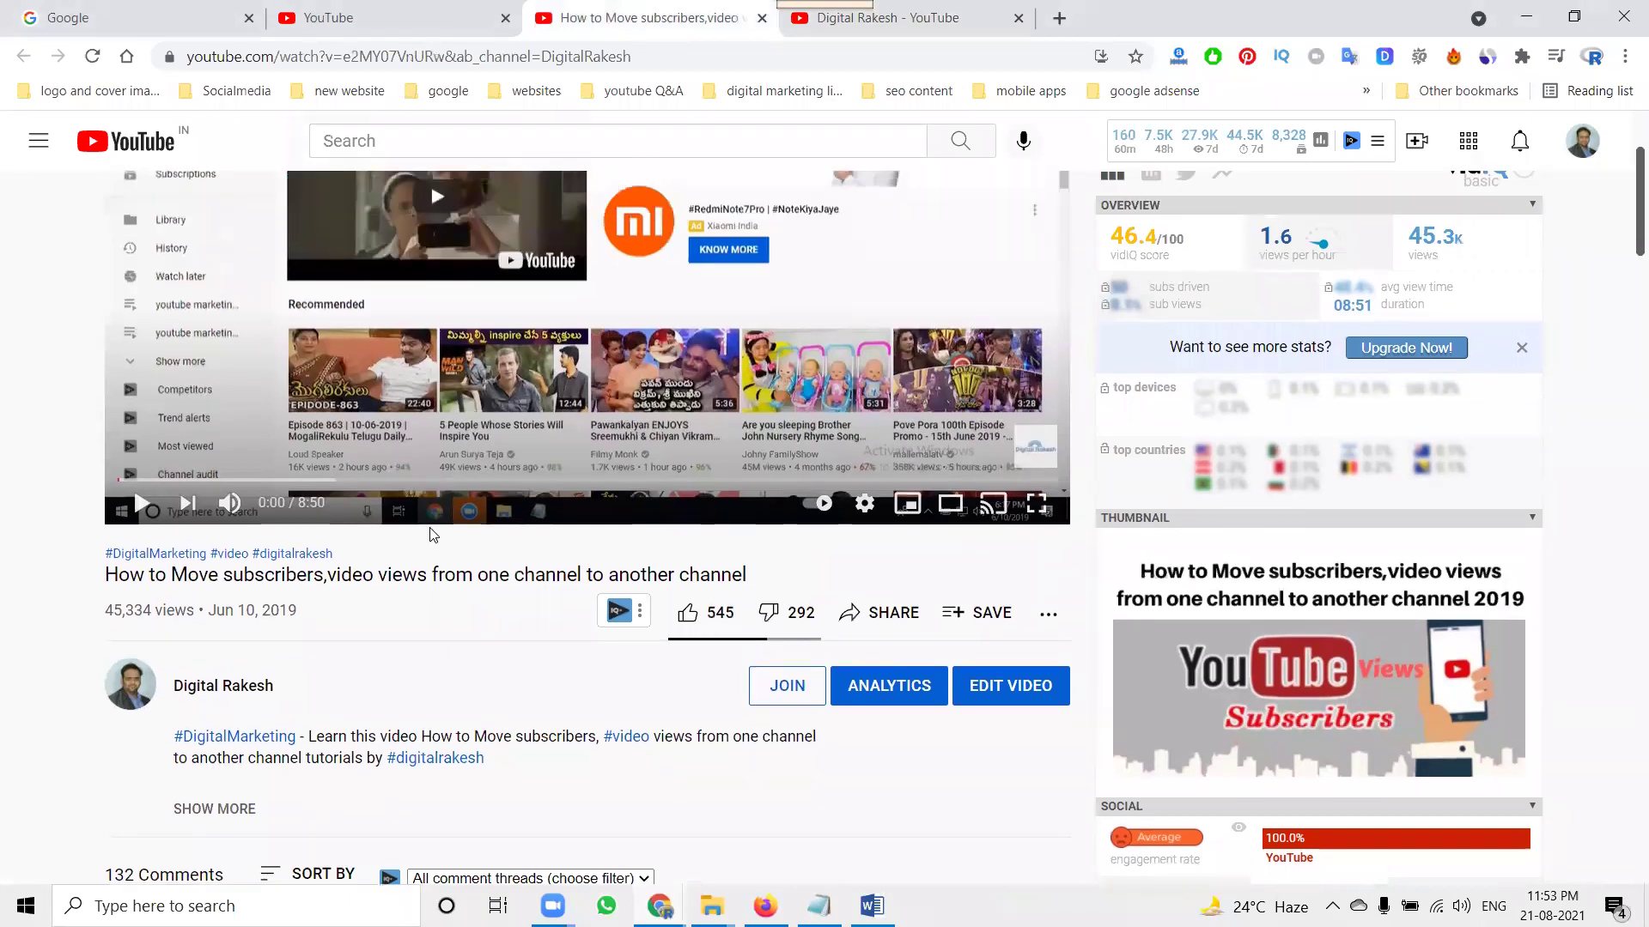
pyautogui.scroll(-1, 433, 532)
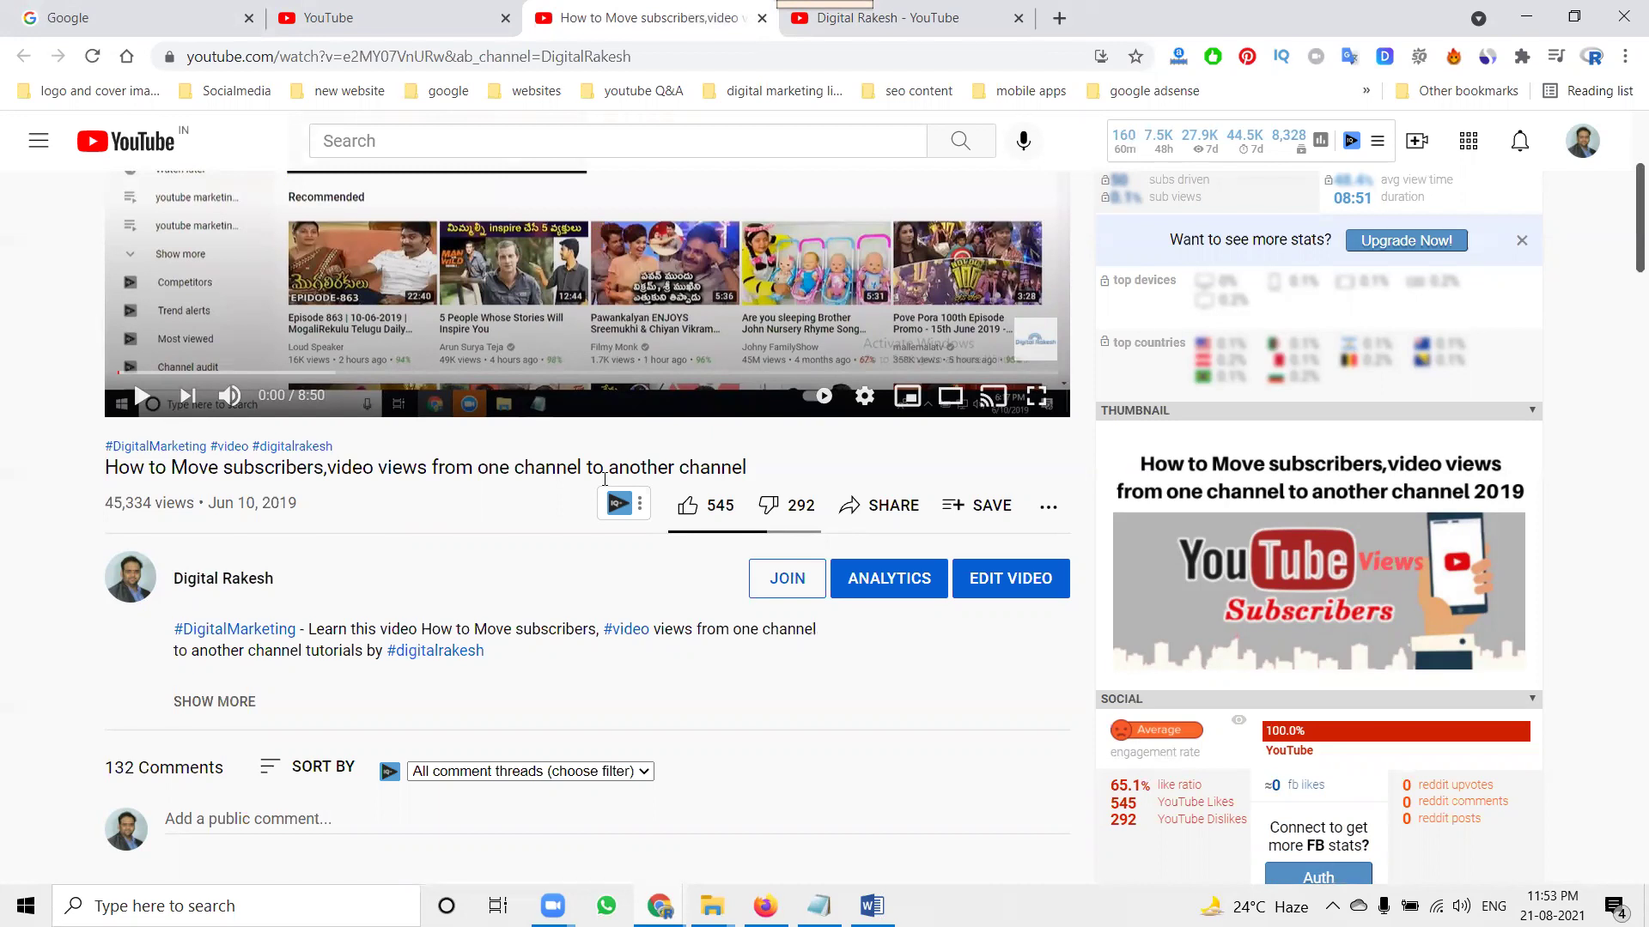
# Switch to the Incognito browser window and open the imfithyderabad channel's uploaded videos in a separate tab.
pyautogui.click(694, 897)
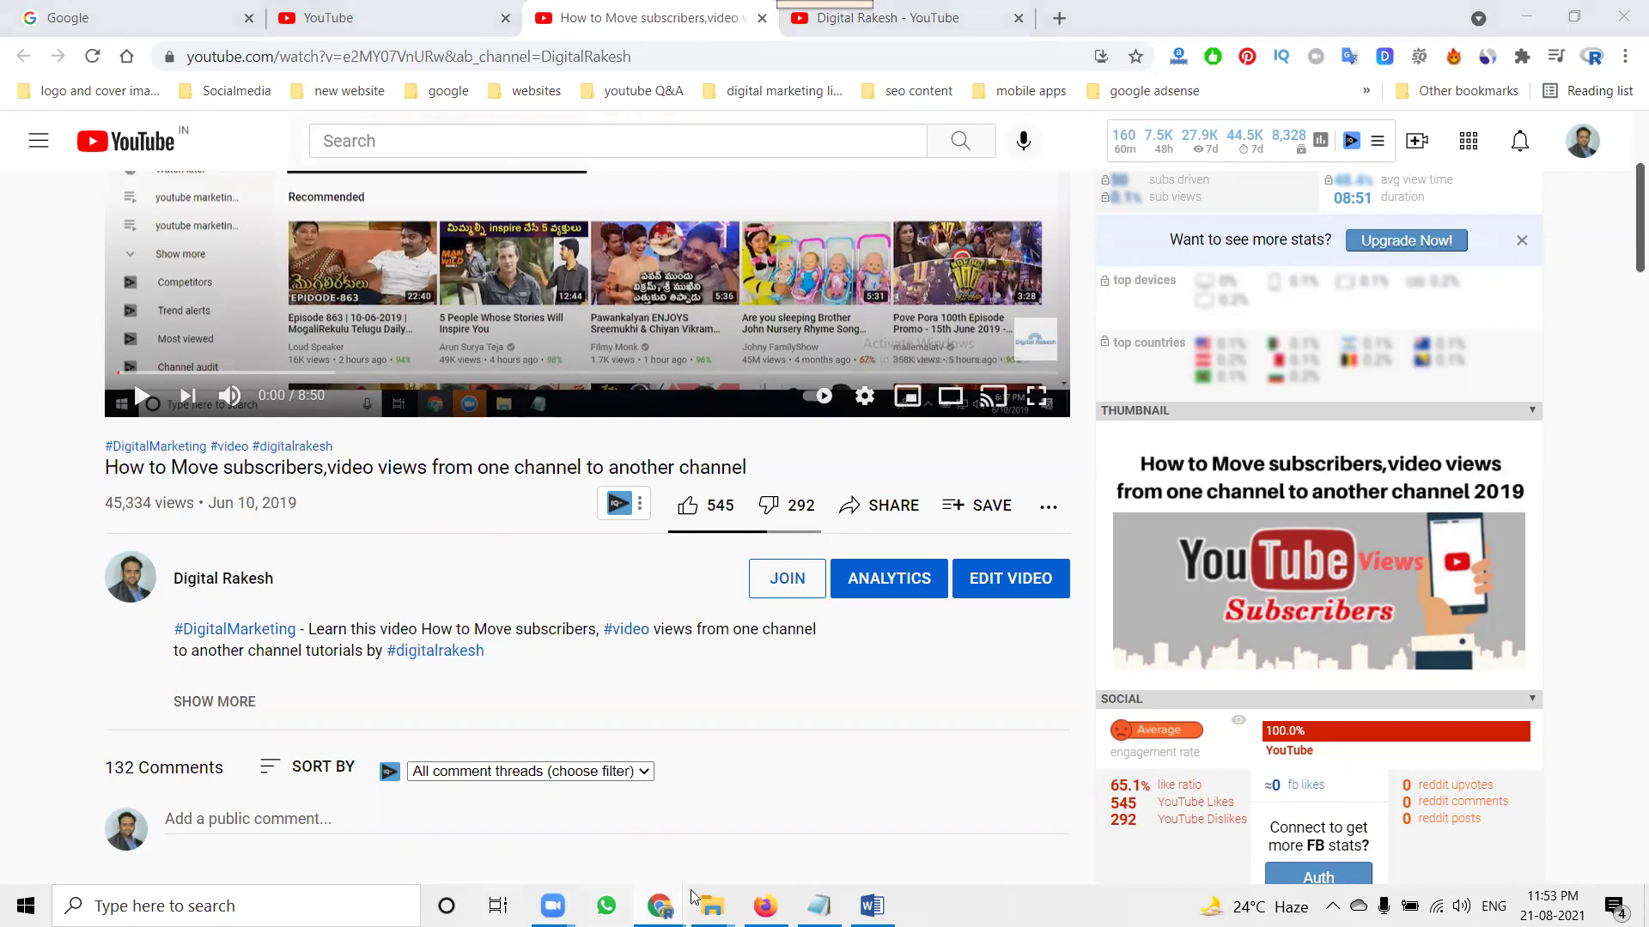
pyautogui.click(773, 808)
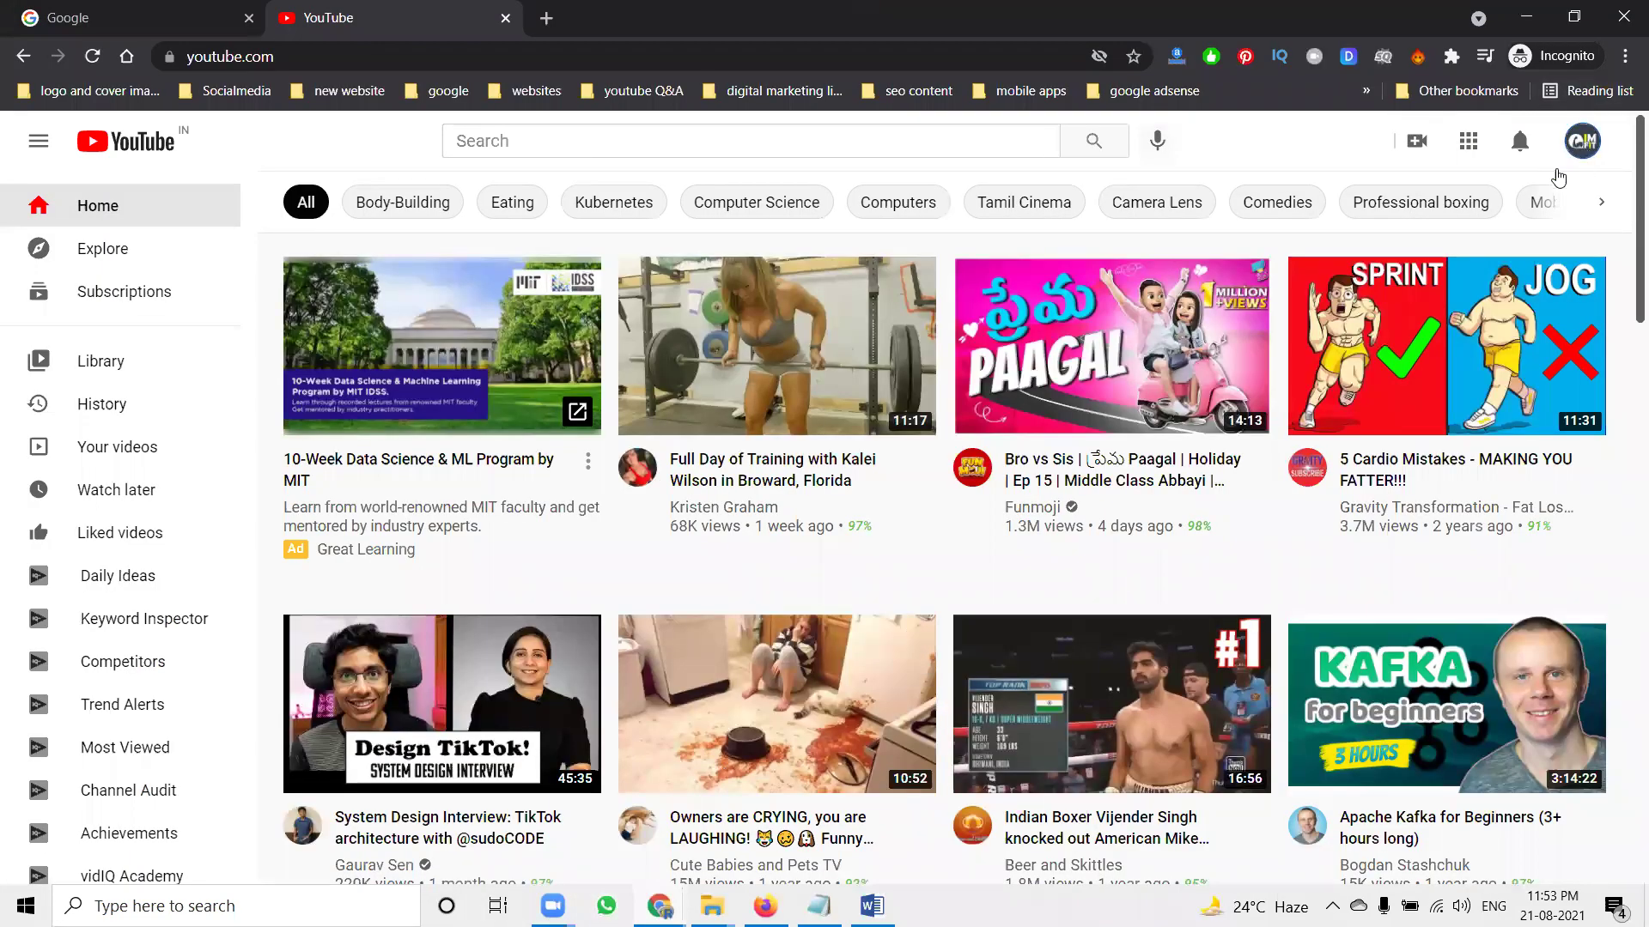
pyautogui.click(1580, 160)
pyautogui.middleClick(1314, 237)
pyautogui.click(601, 10)
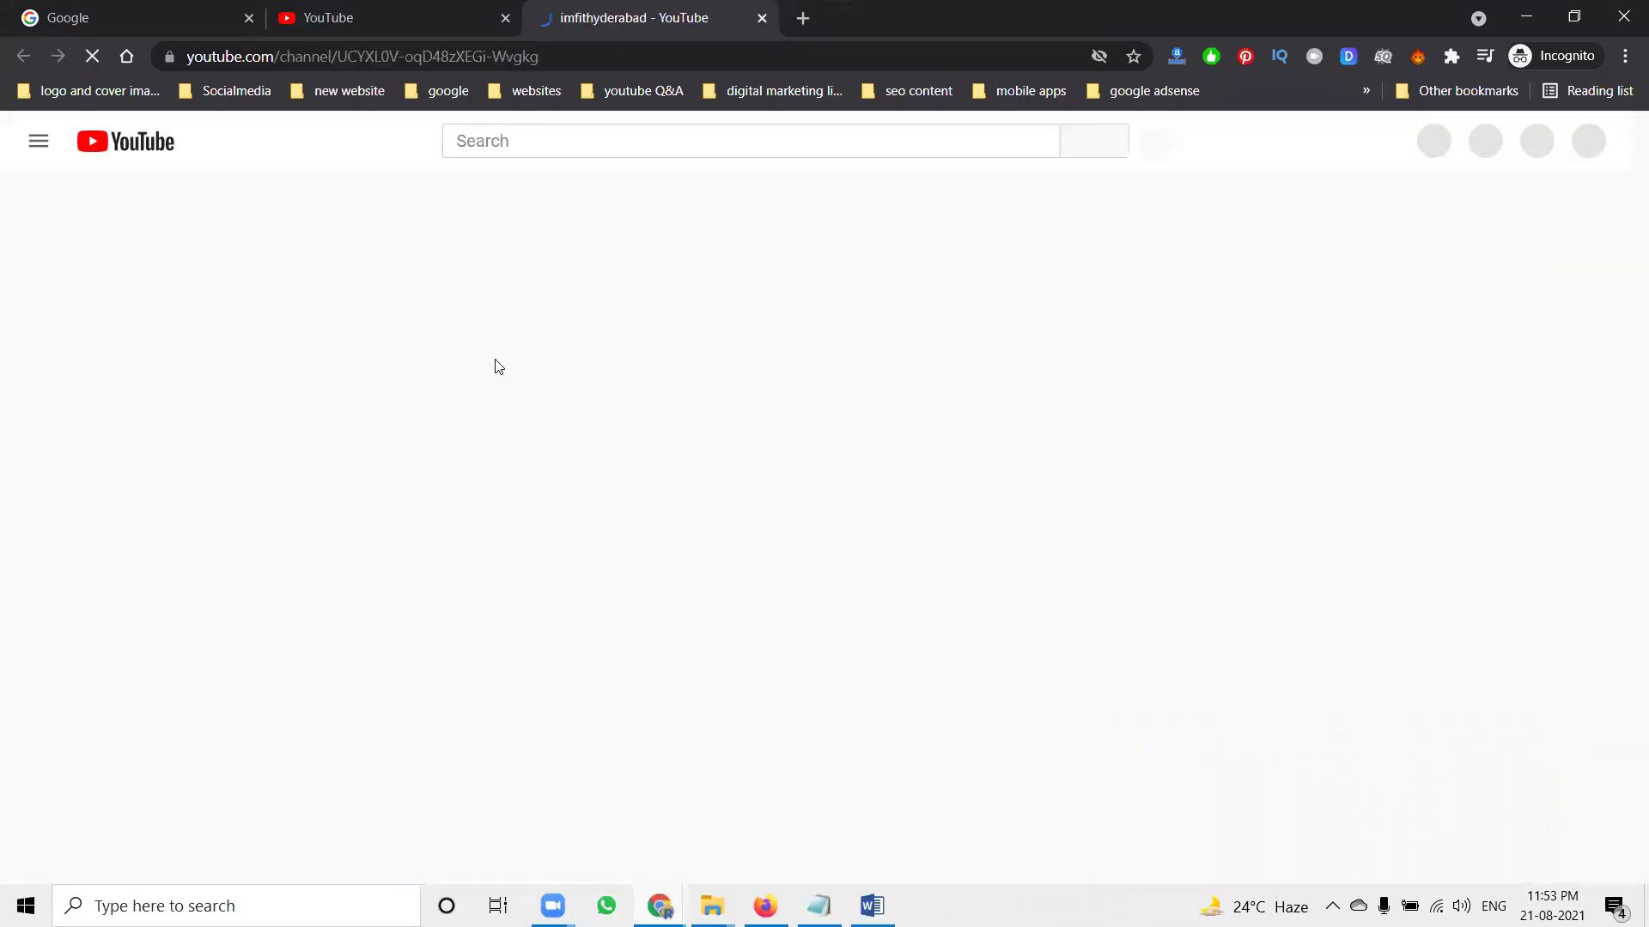
pyautogui.click(559, 533)
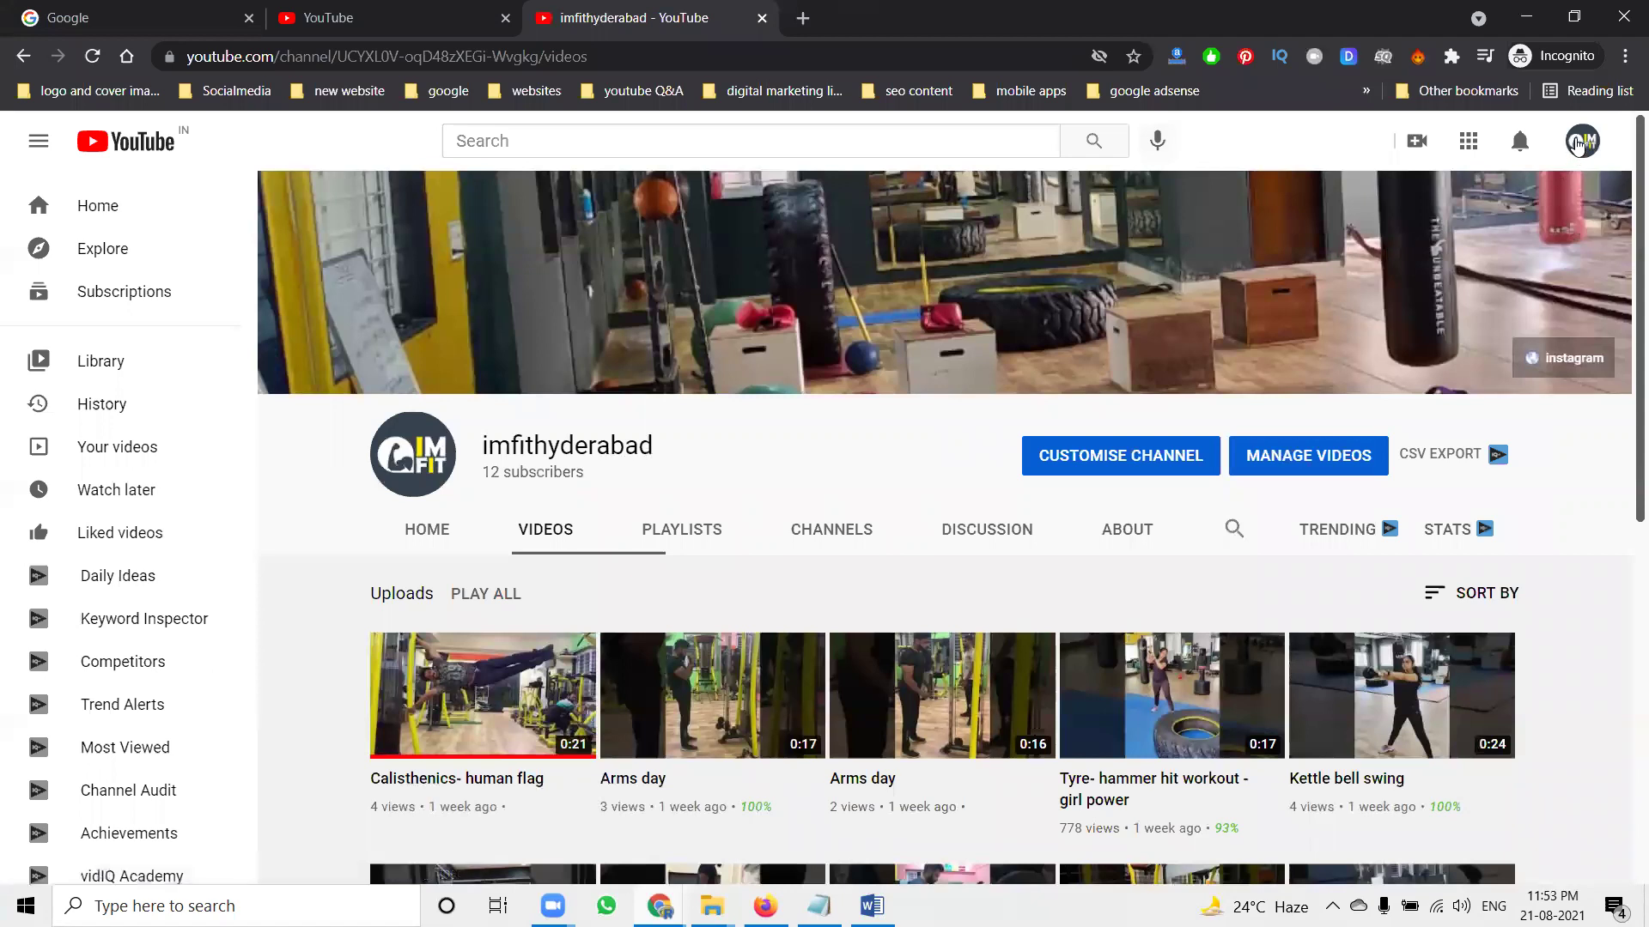
# Open the YouTube account settings for imfithyderabad in a separate tab and view the channel options.
pyautogui.click(1579, 146)
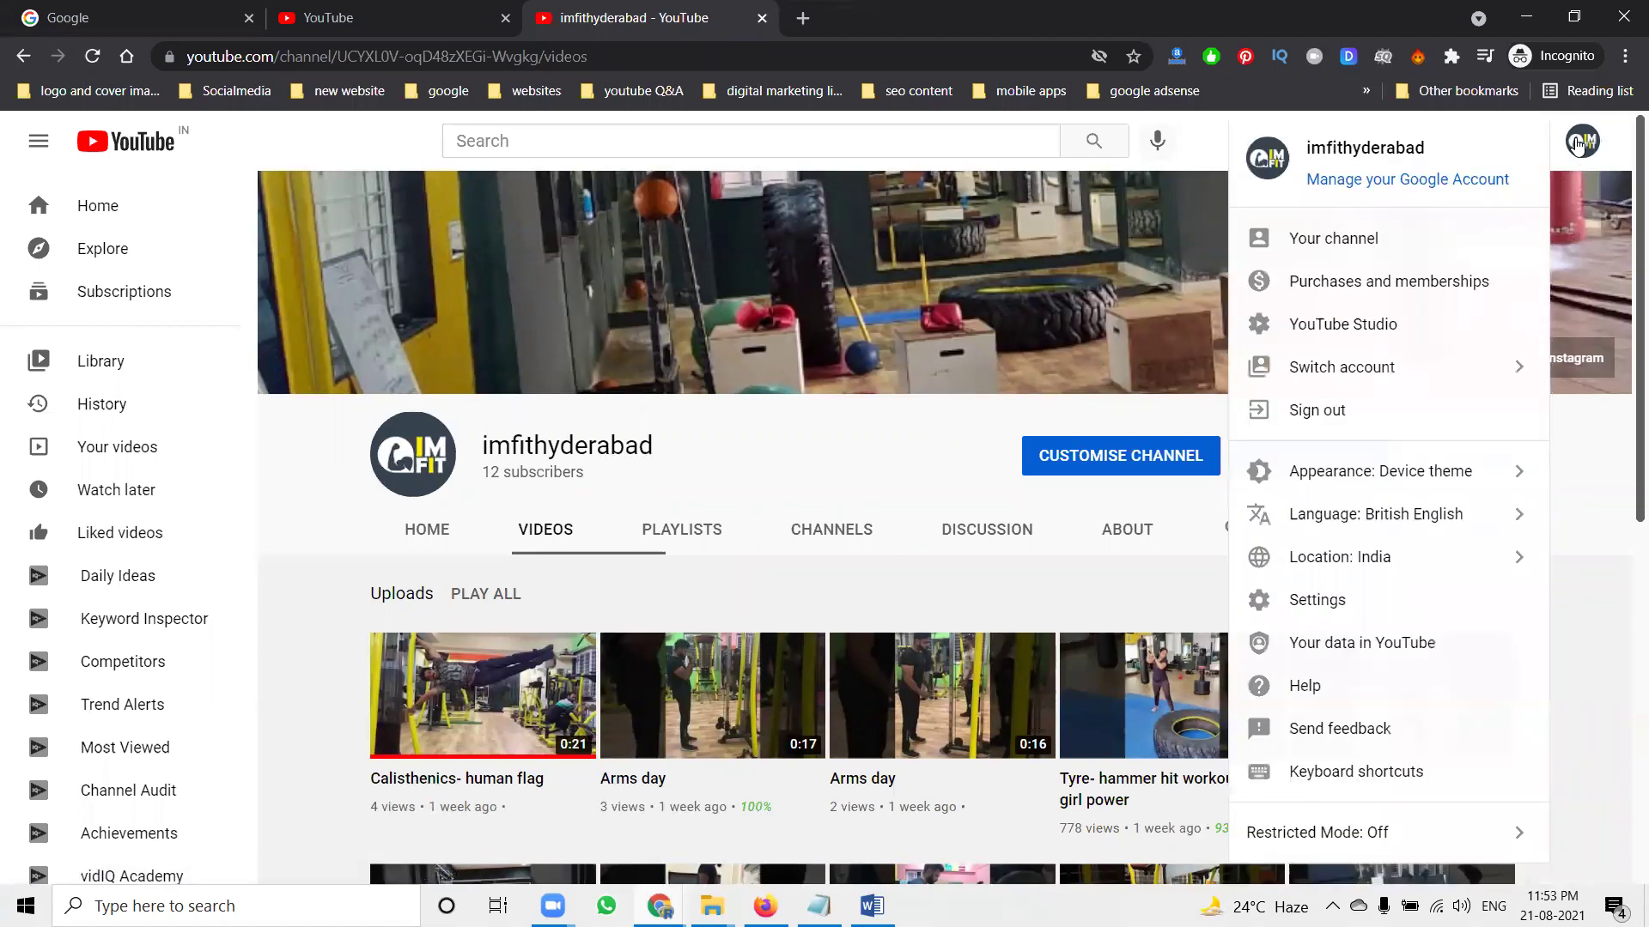
pyautogui.middleClick(1323, 601)
pyautogui.click(818, 20)
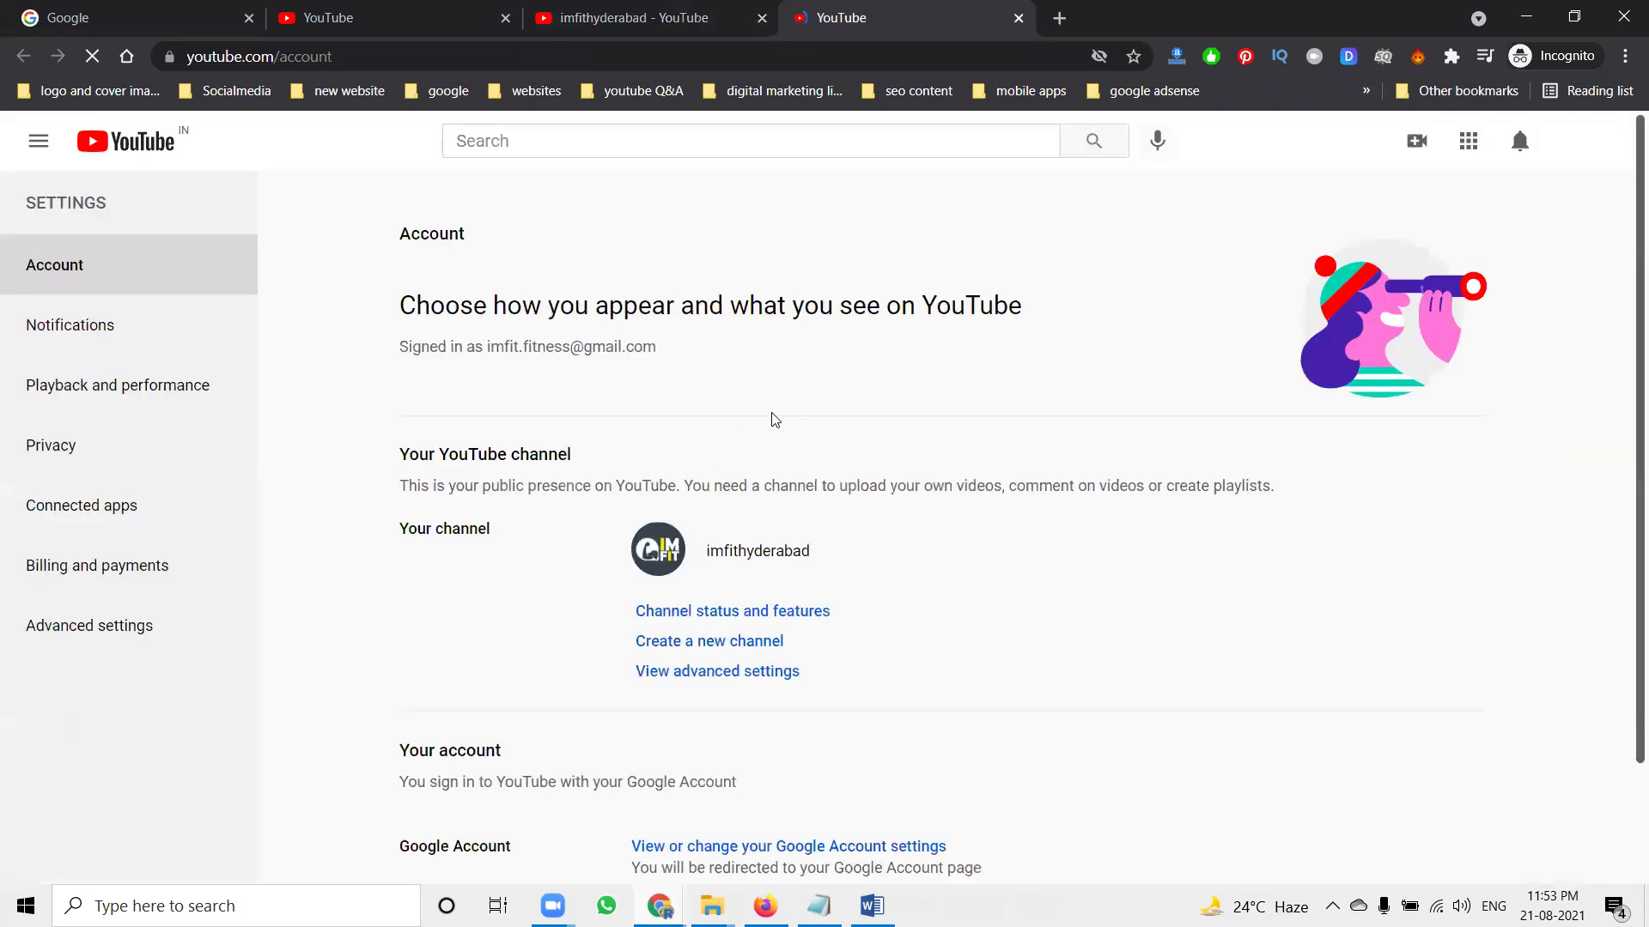
pyautogui.scroll(-2, 797, 431)
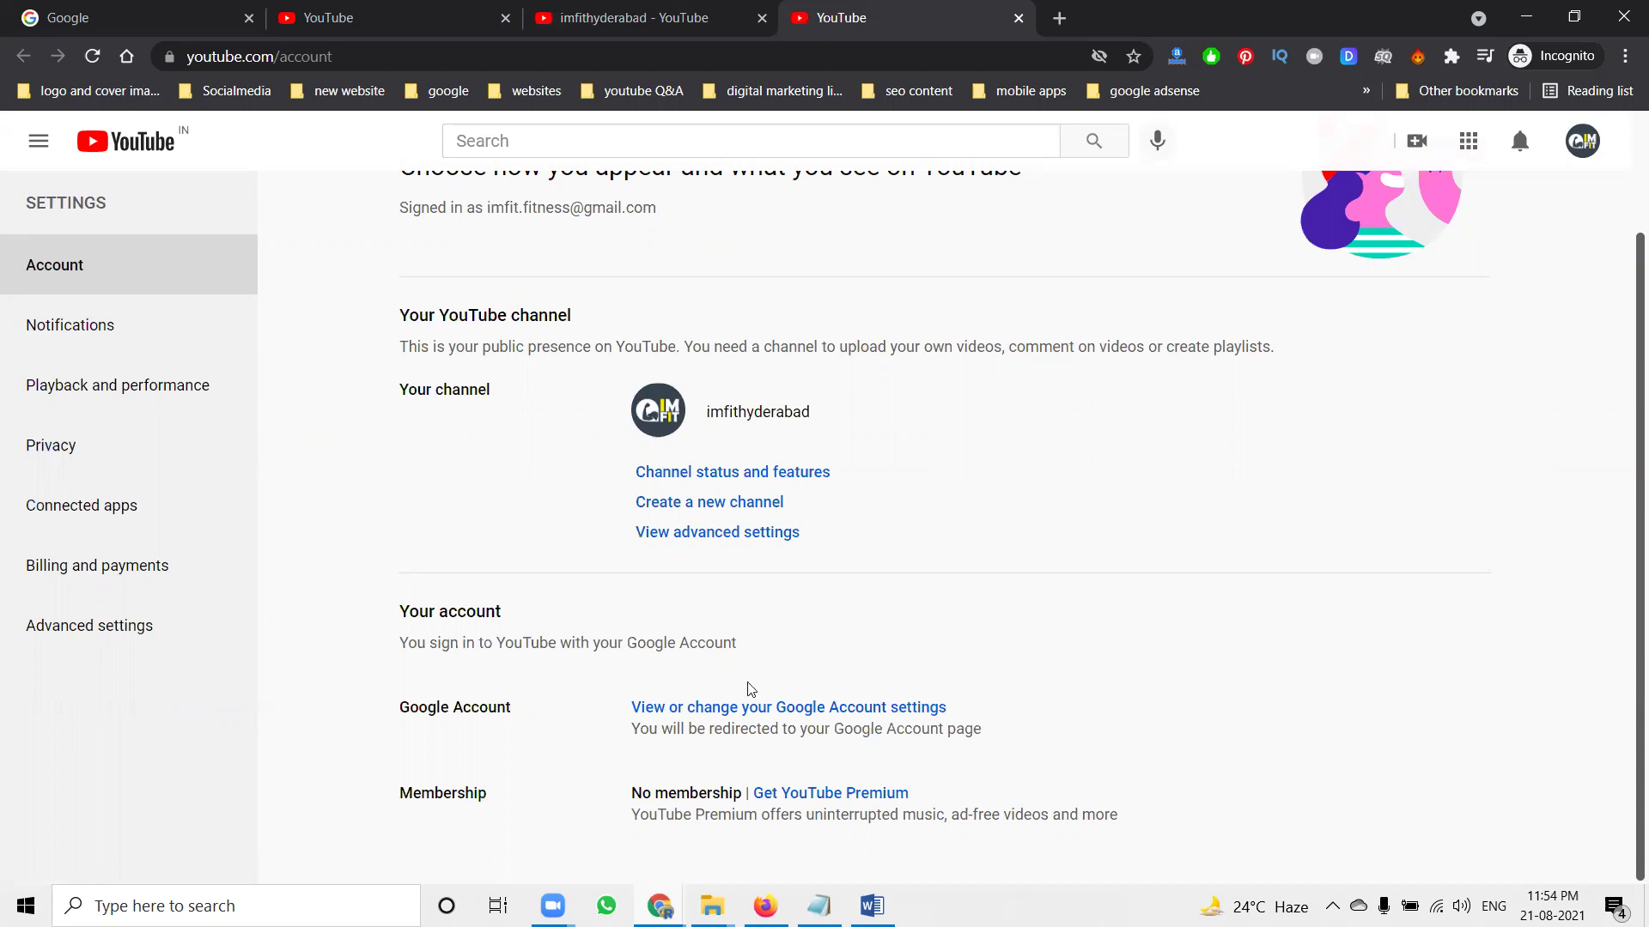
# Return to the imfithyderabad channel page, dismiss the account menu and look through its uploaded videos.
pyautogui.click(568, 16)
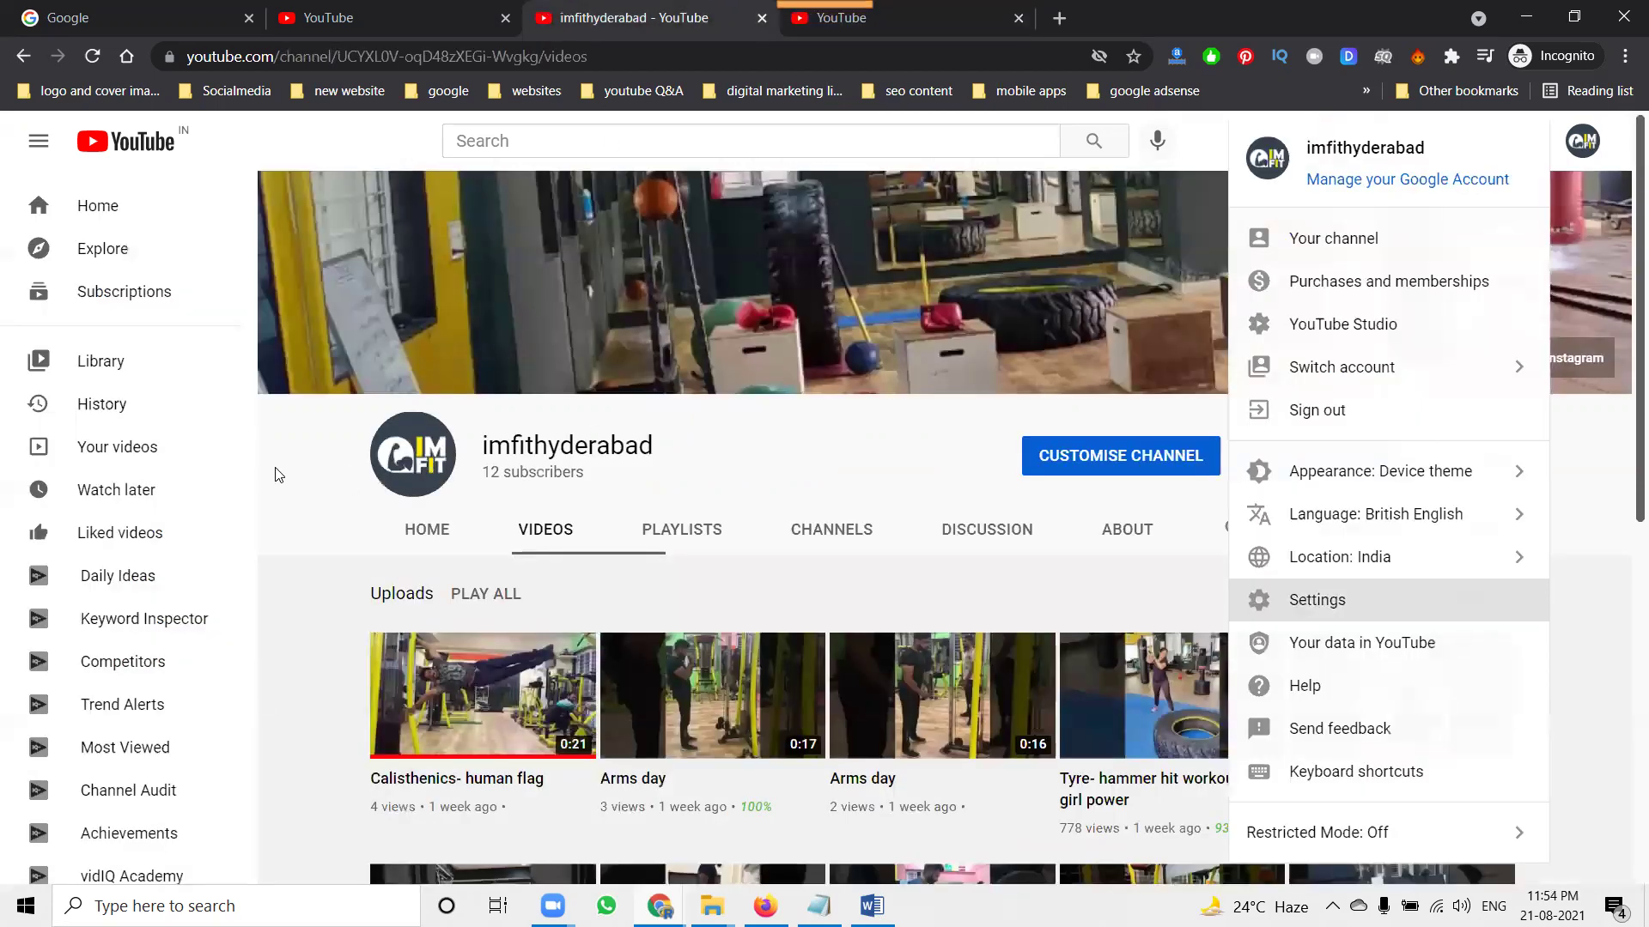
pyautogui.click(275, 472)
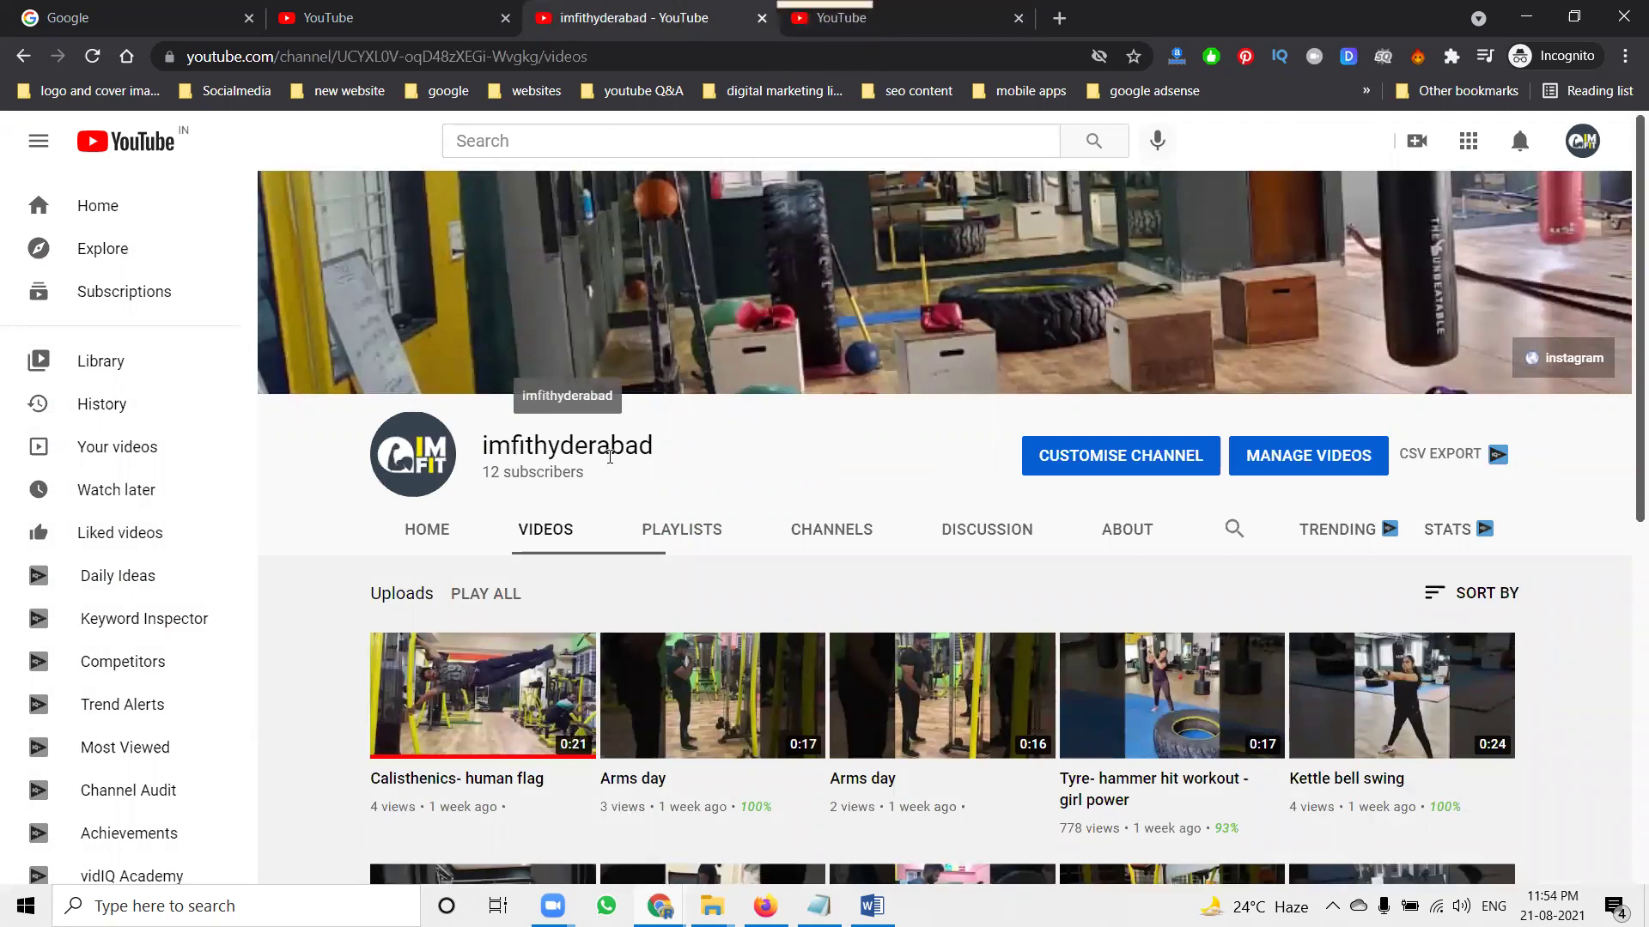
pyautogui.scroll(-7, 610, 456)
pyautogui.scroll(7, 702, 418)
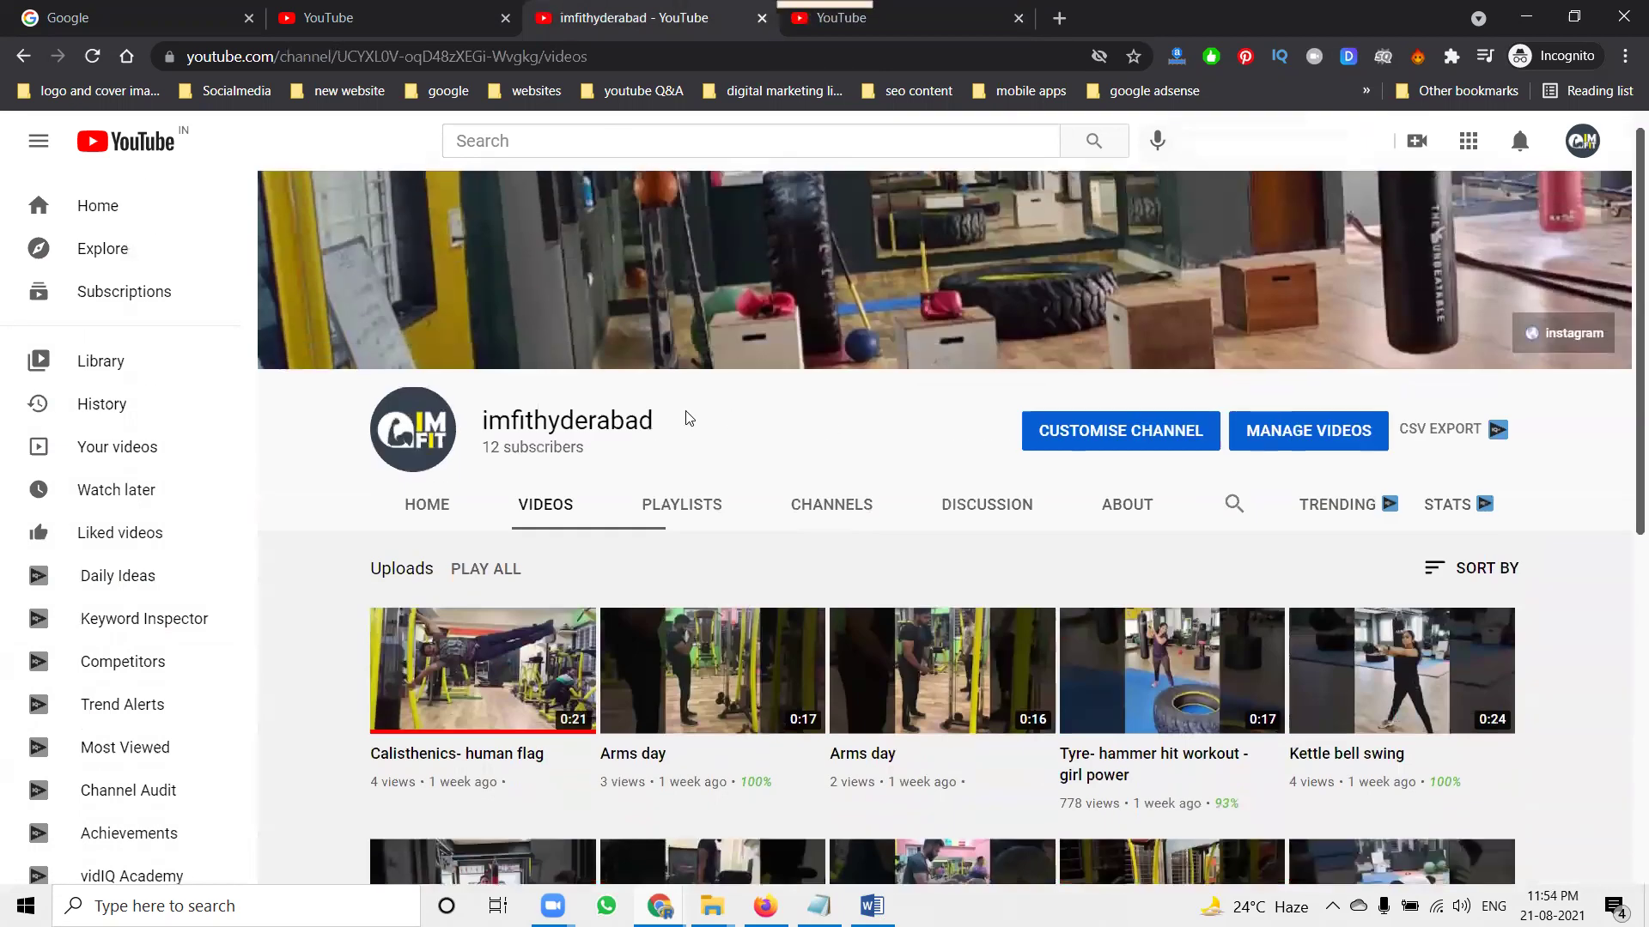
# In the Word keywords document, capitalise the H in "IMFIT Gym and Crossfit Hyderabad" and copy all the text.
pyautogui.hotkey('alt', 'Tab')
pyautogui.click(584, 539)
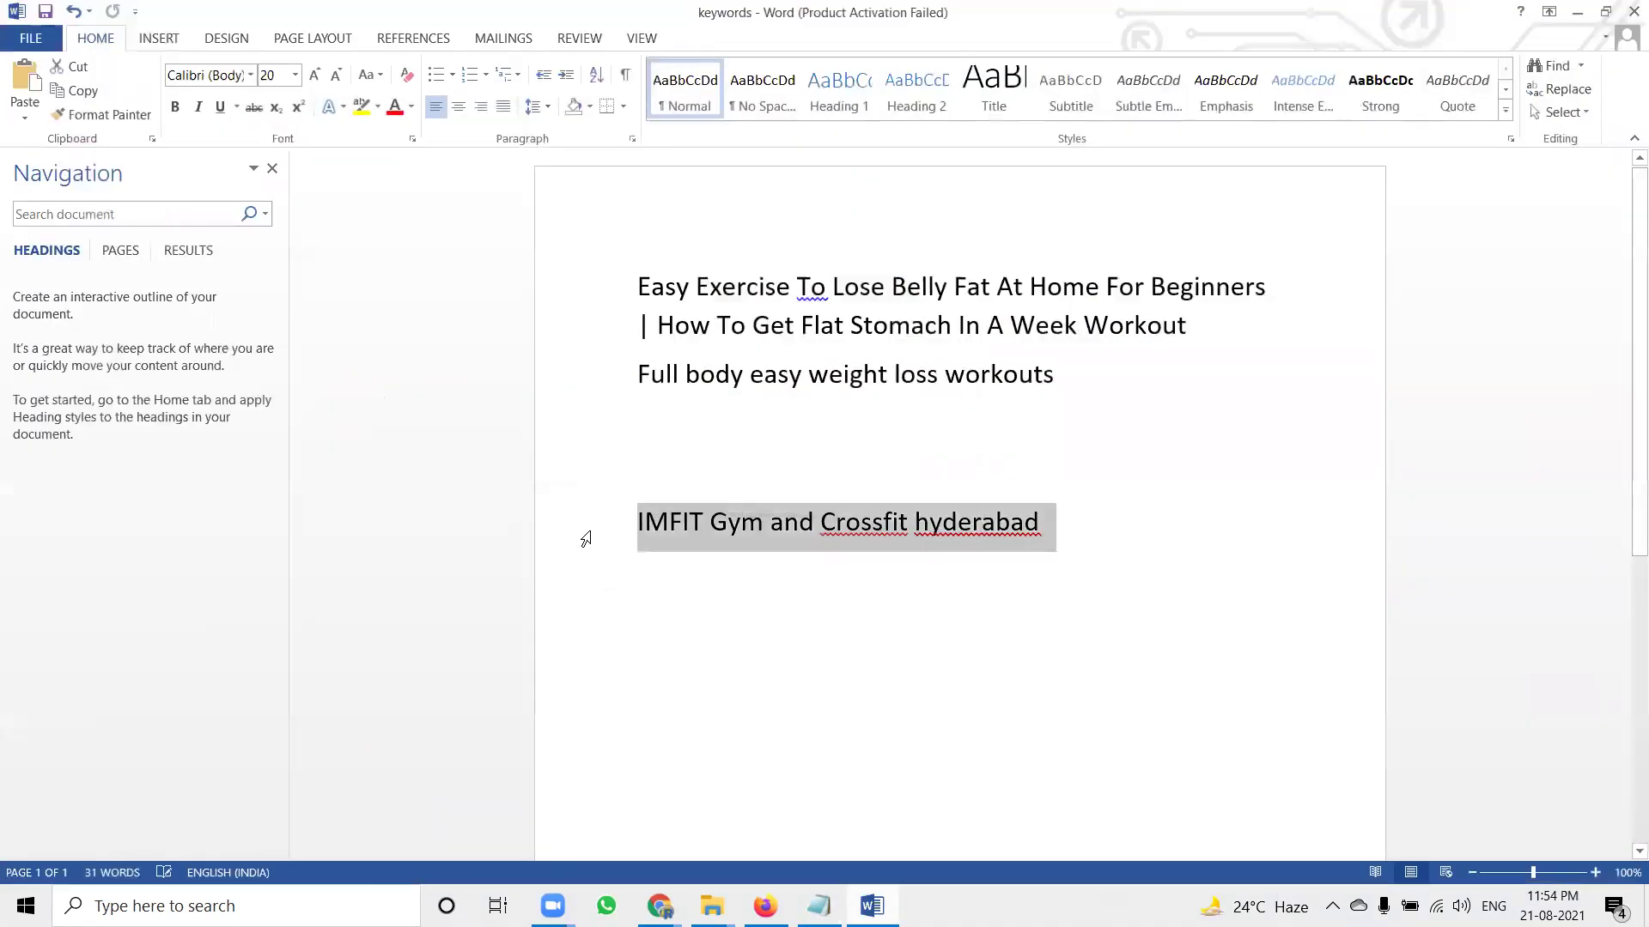
pyautogui.click(931, 521)
pyautogui.press('BackSpace')
pyautogui.write('H')
pyautogui.hotkey('ctrl', 'a')
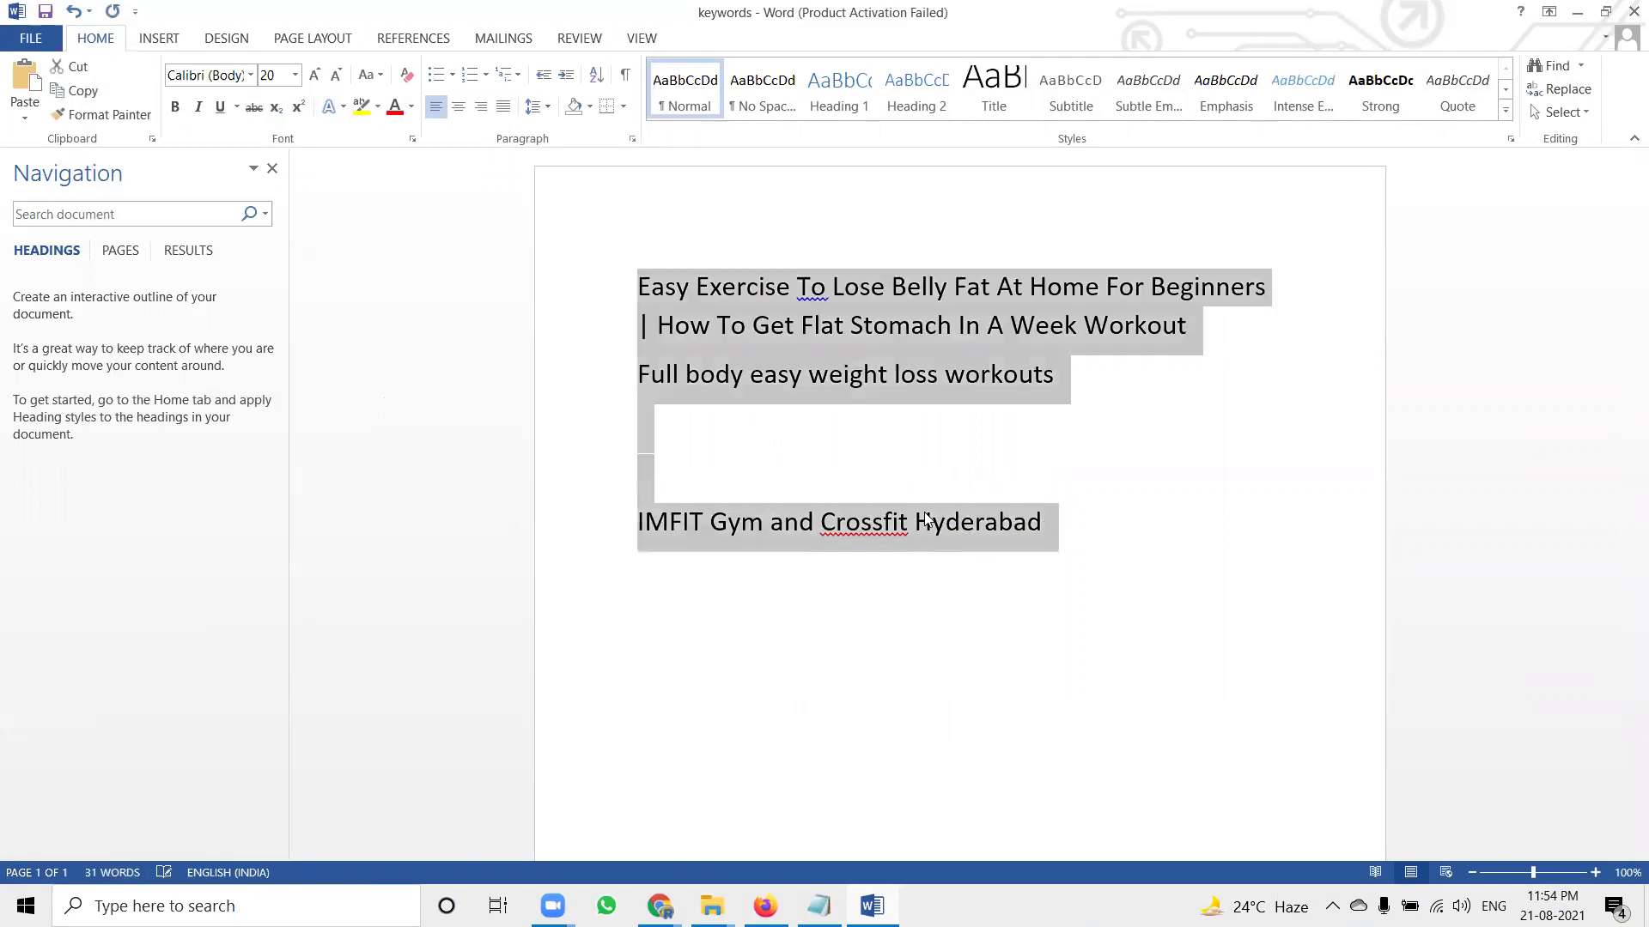
pyautogui.click(1577, 12)
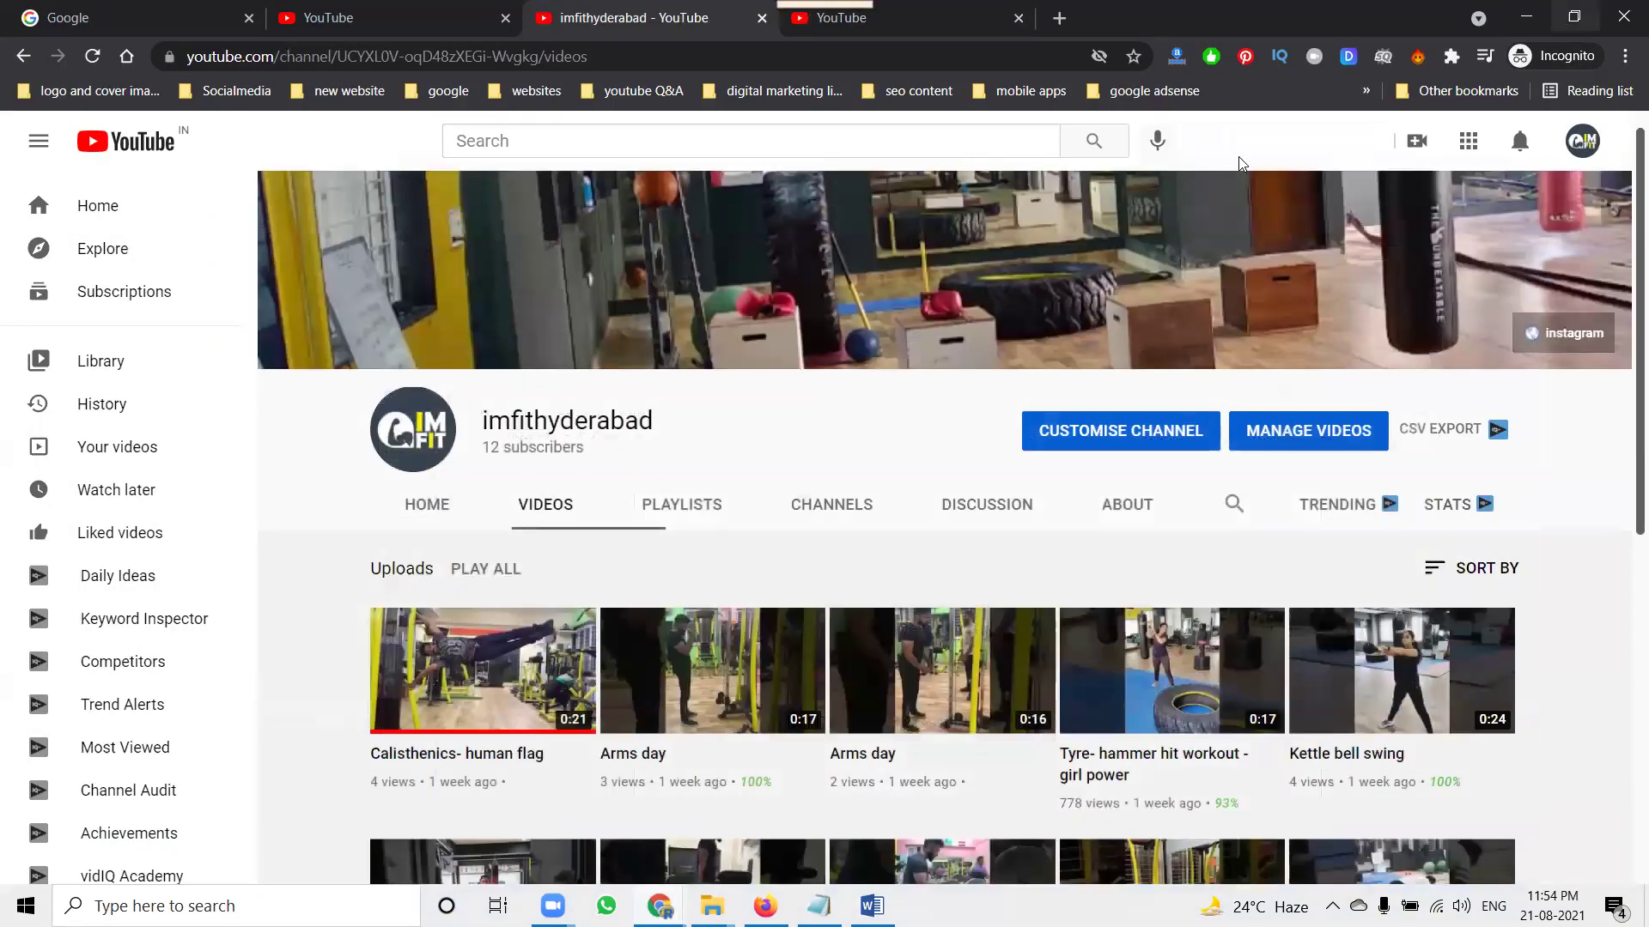
# Start a new channel from the account settings and name it "IMFIT Gym and Crossfit Hyderabad", removing the surplus pasted text.
pyautogui.click(920, 8)
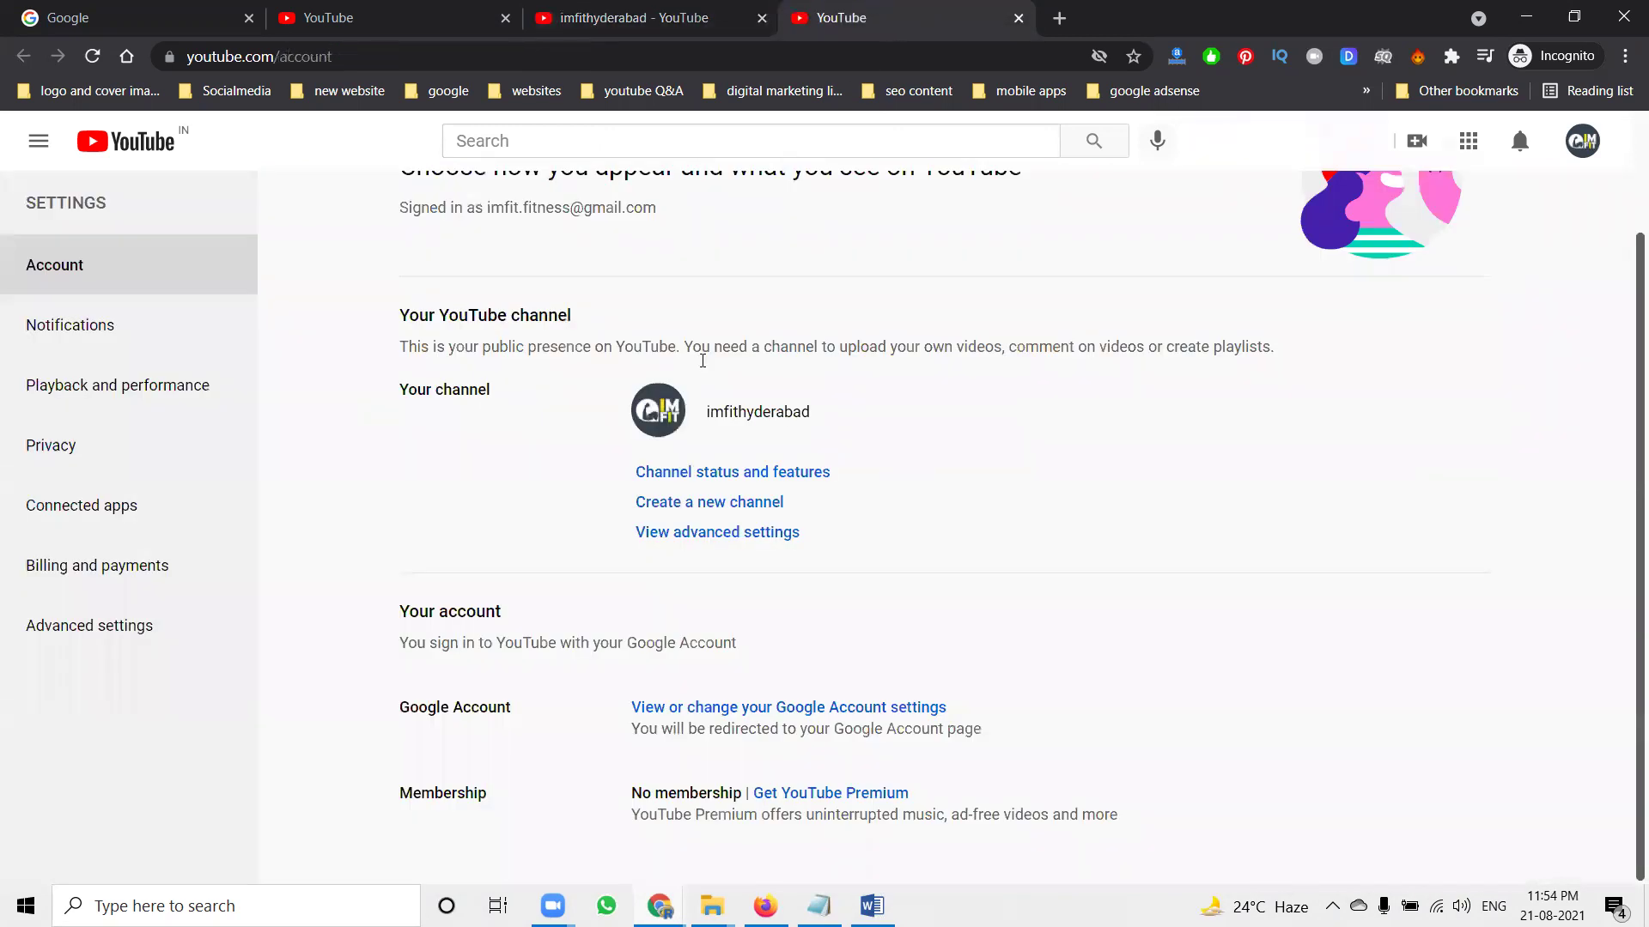
pyautogui.click(687, 502)
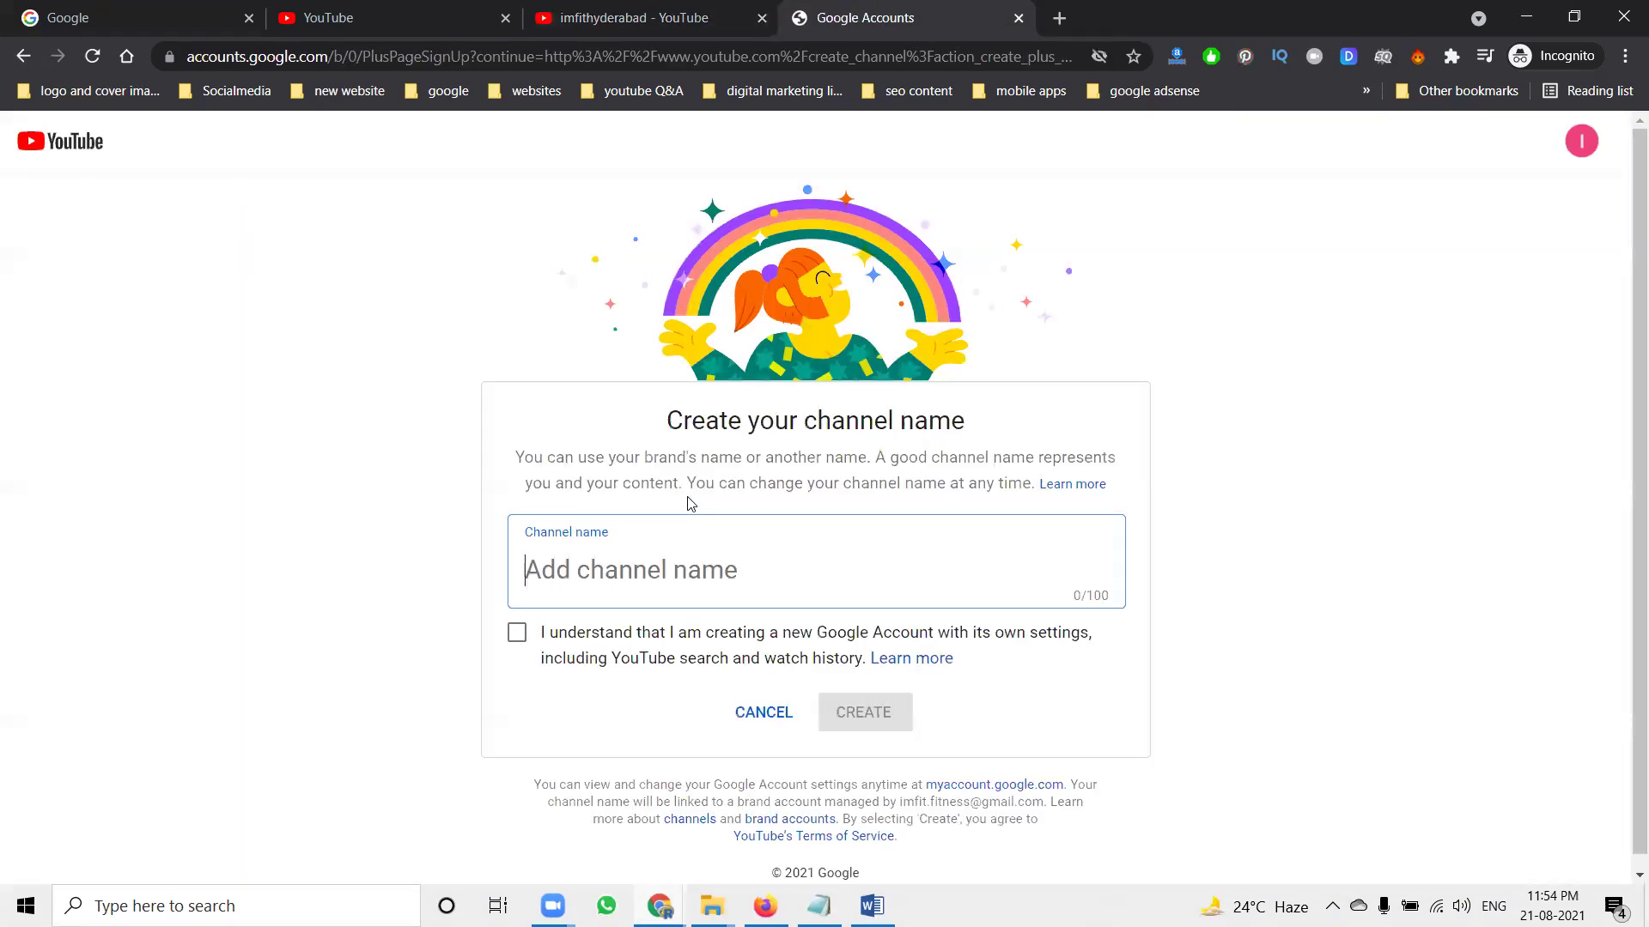
pyautogui.hotkey('ctrl', 'v')
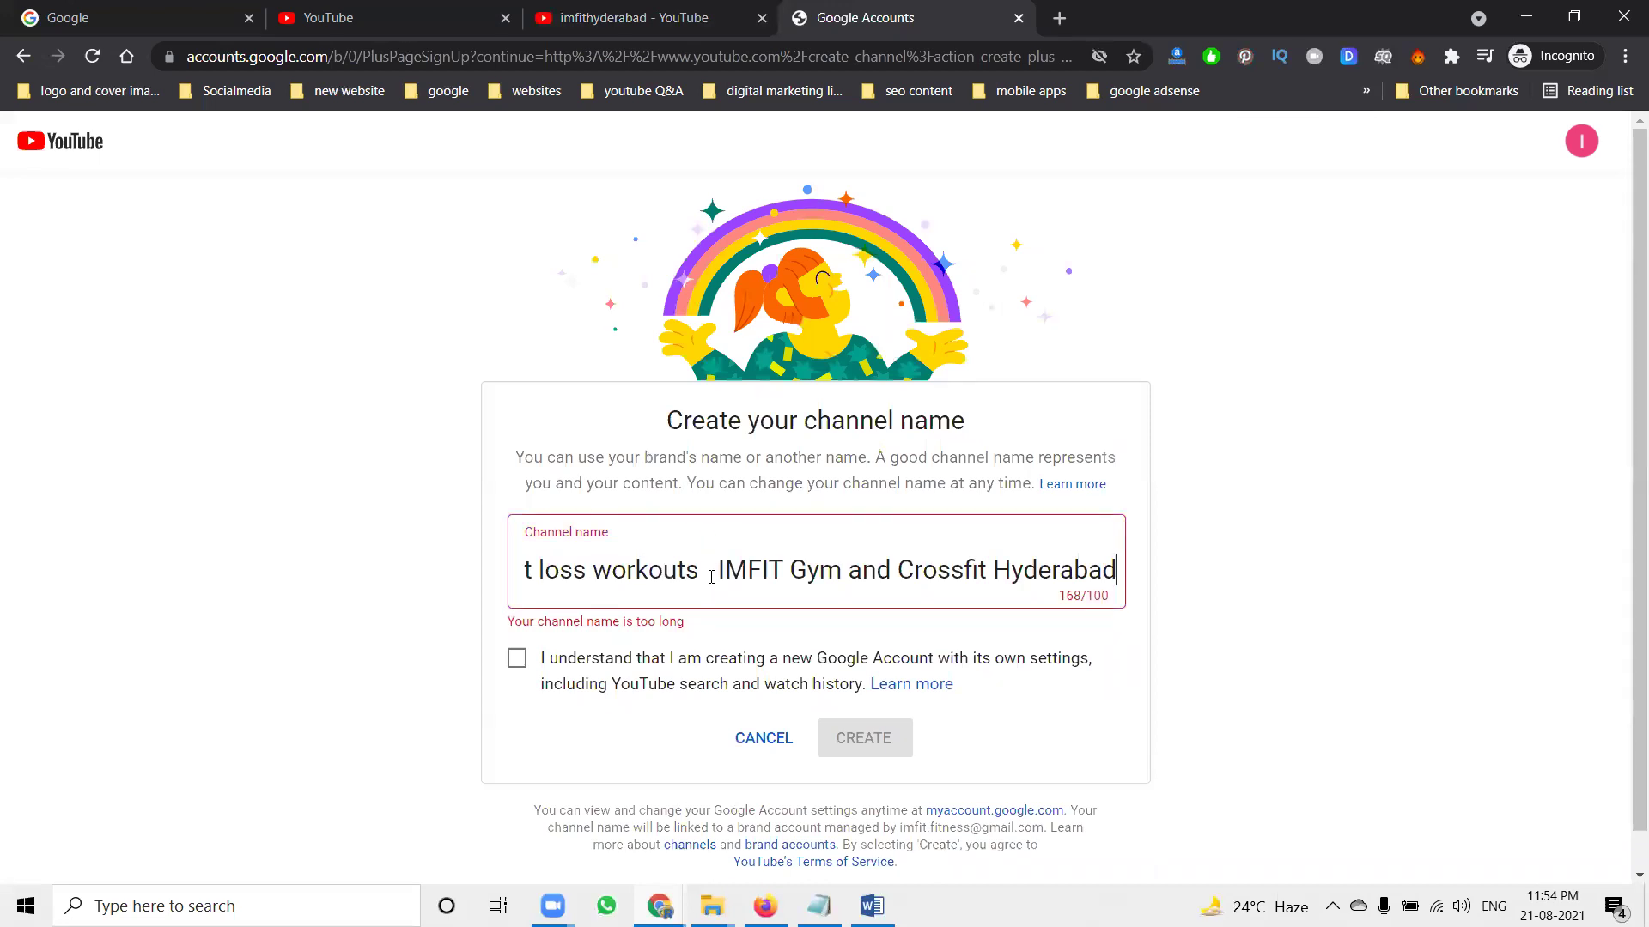
pyautogui.moveTo(711, 568); pyautogui.dragTo(361, 574)
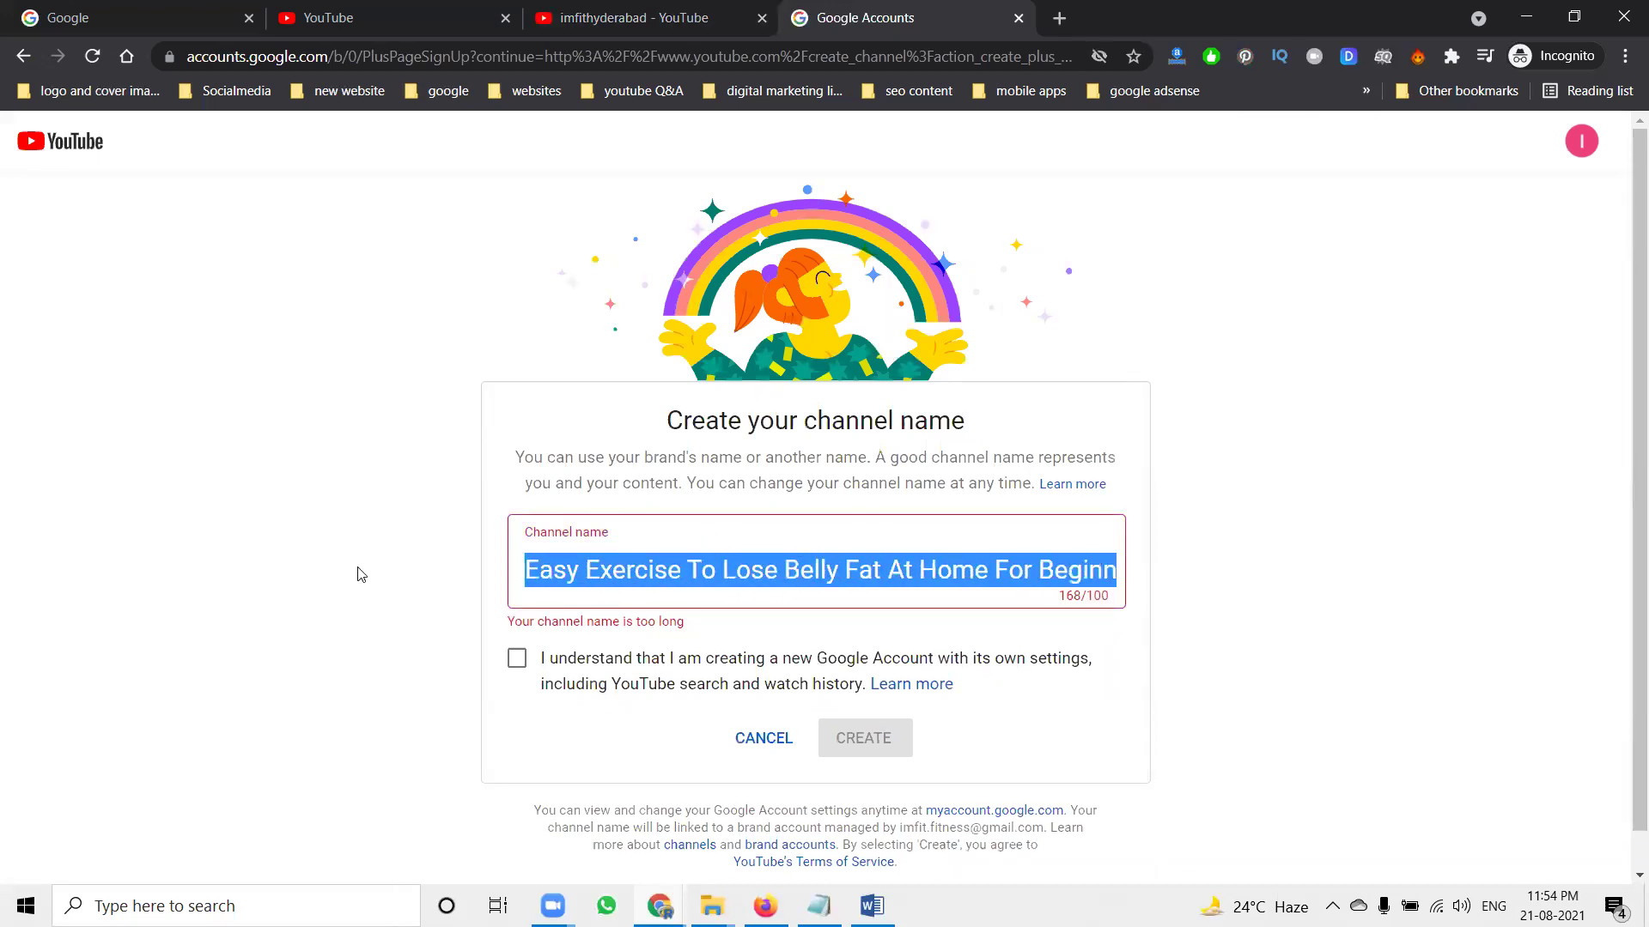
pyautogui.press('BackSpace')
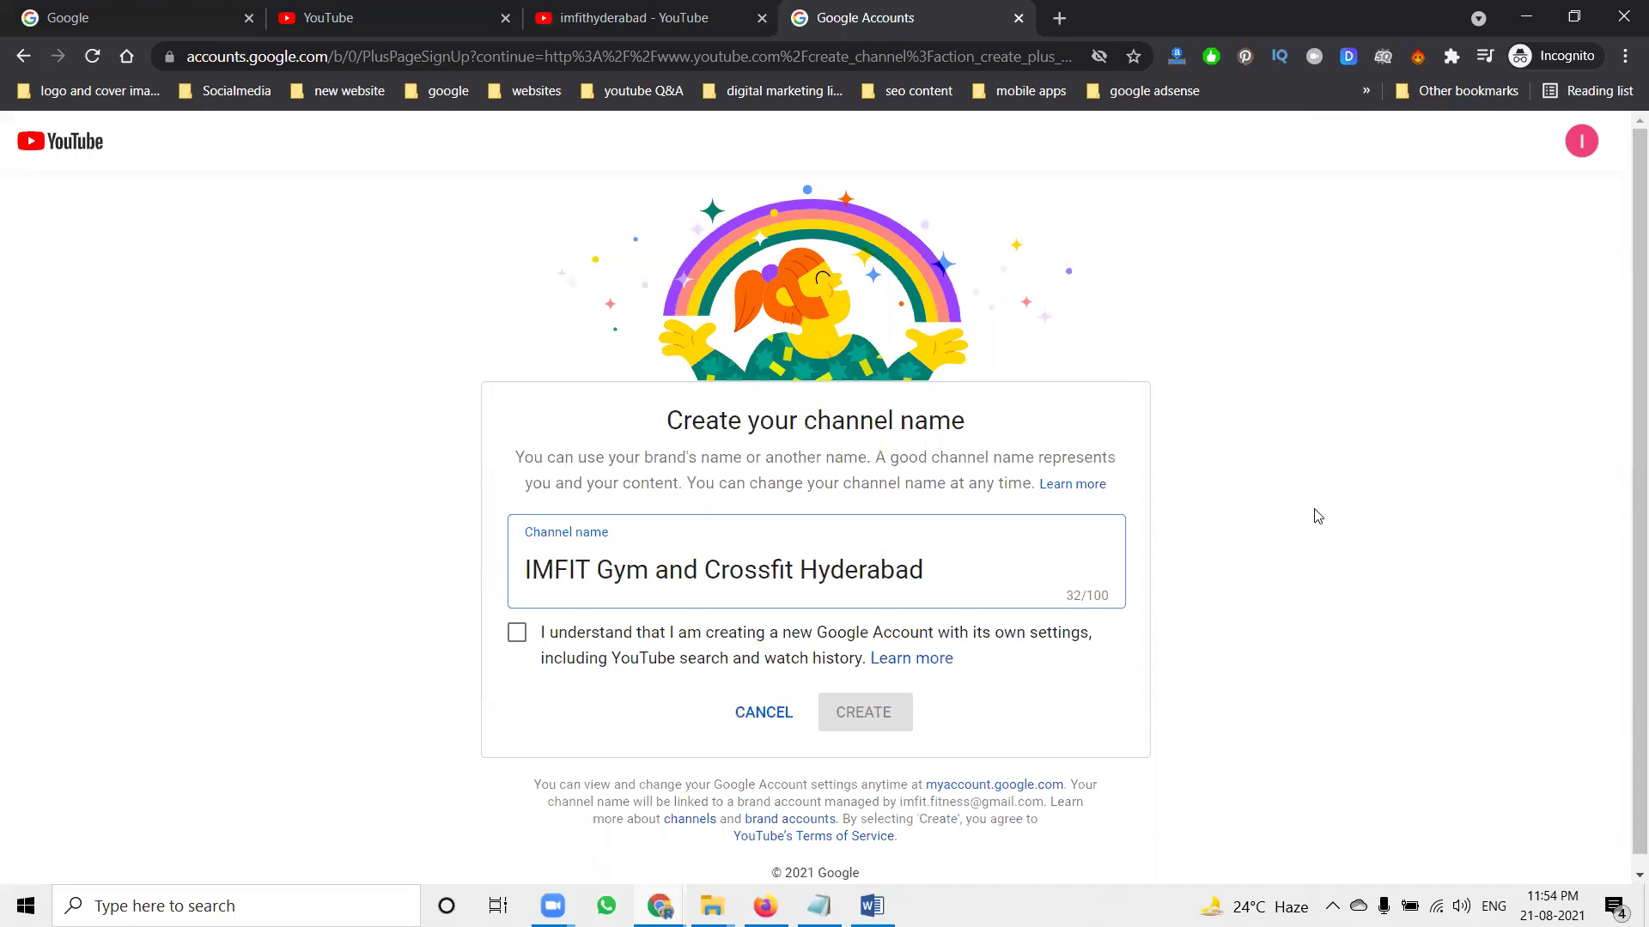
# Examine the account menu options for imfithyderabad on the YouTube home page.
pyautogui.click(346, 19)
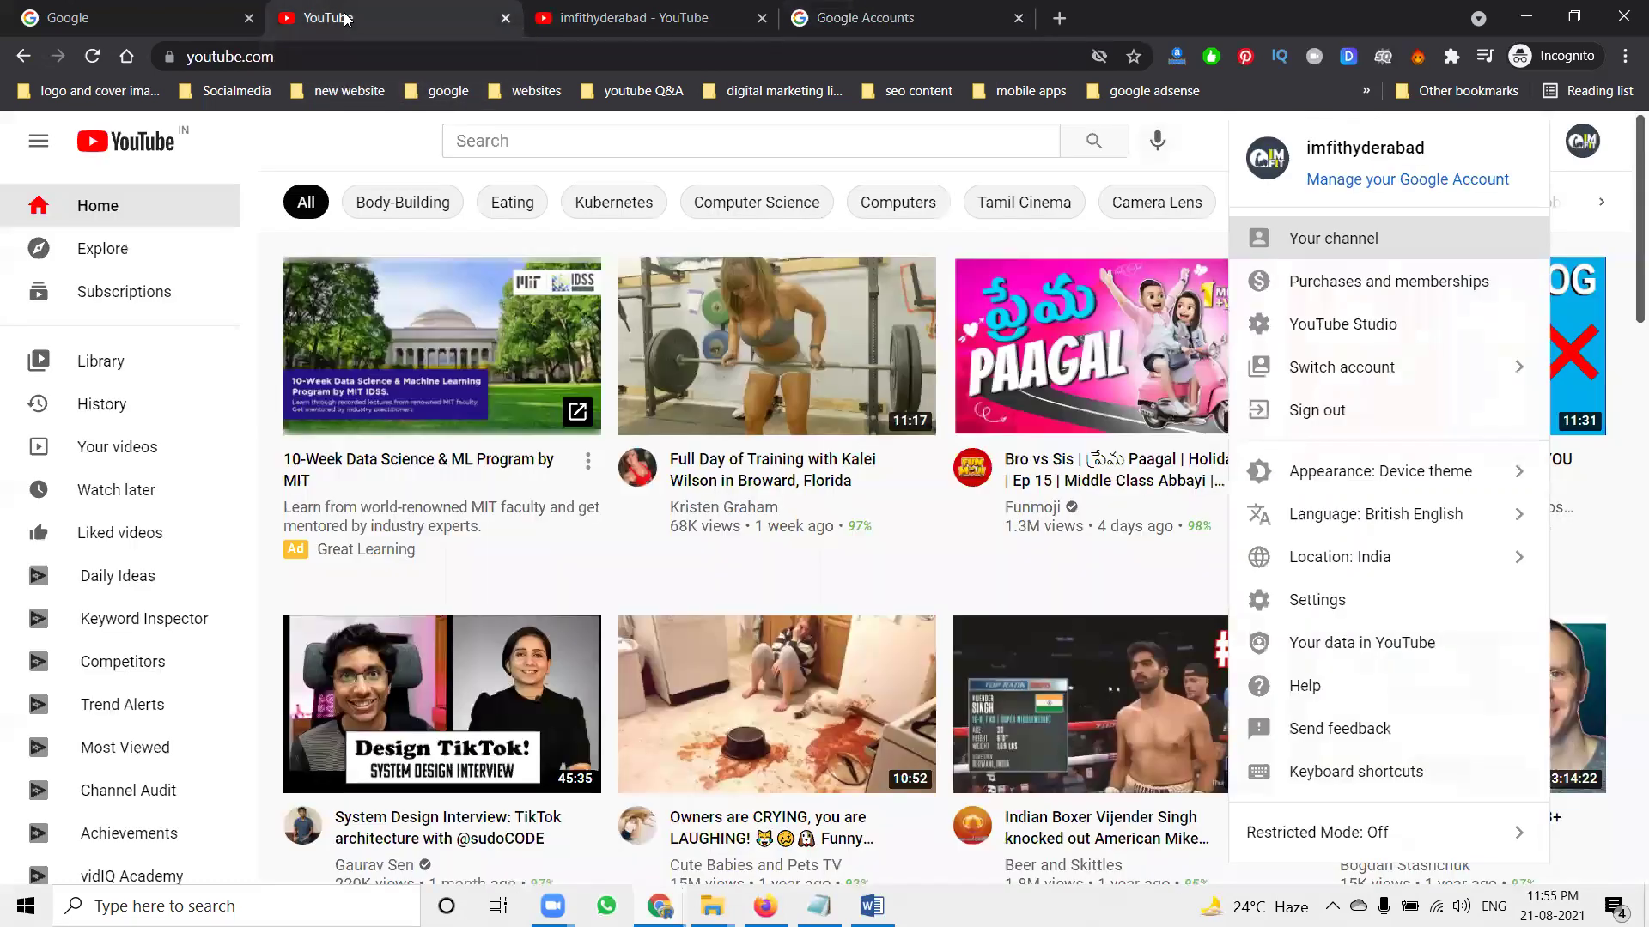
pyautogui.click(326, 142)
pyautogui.click(1584, 148)
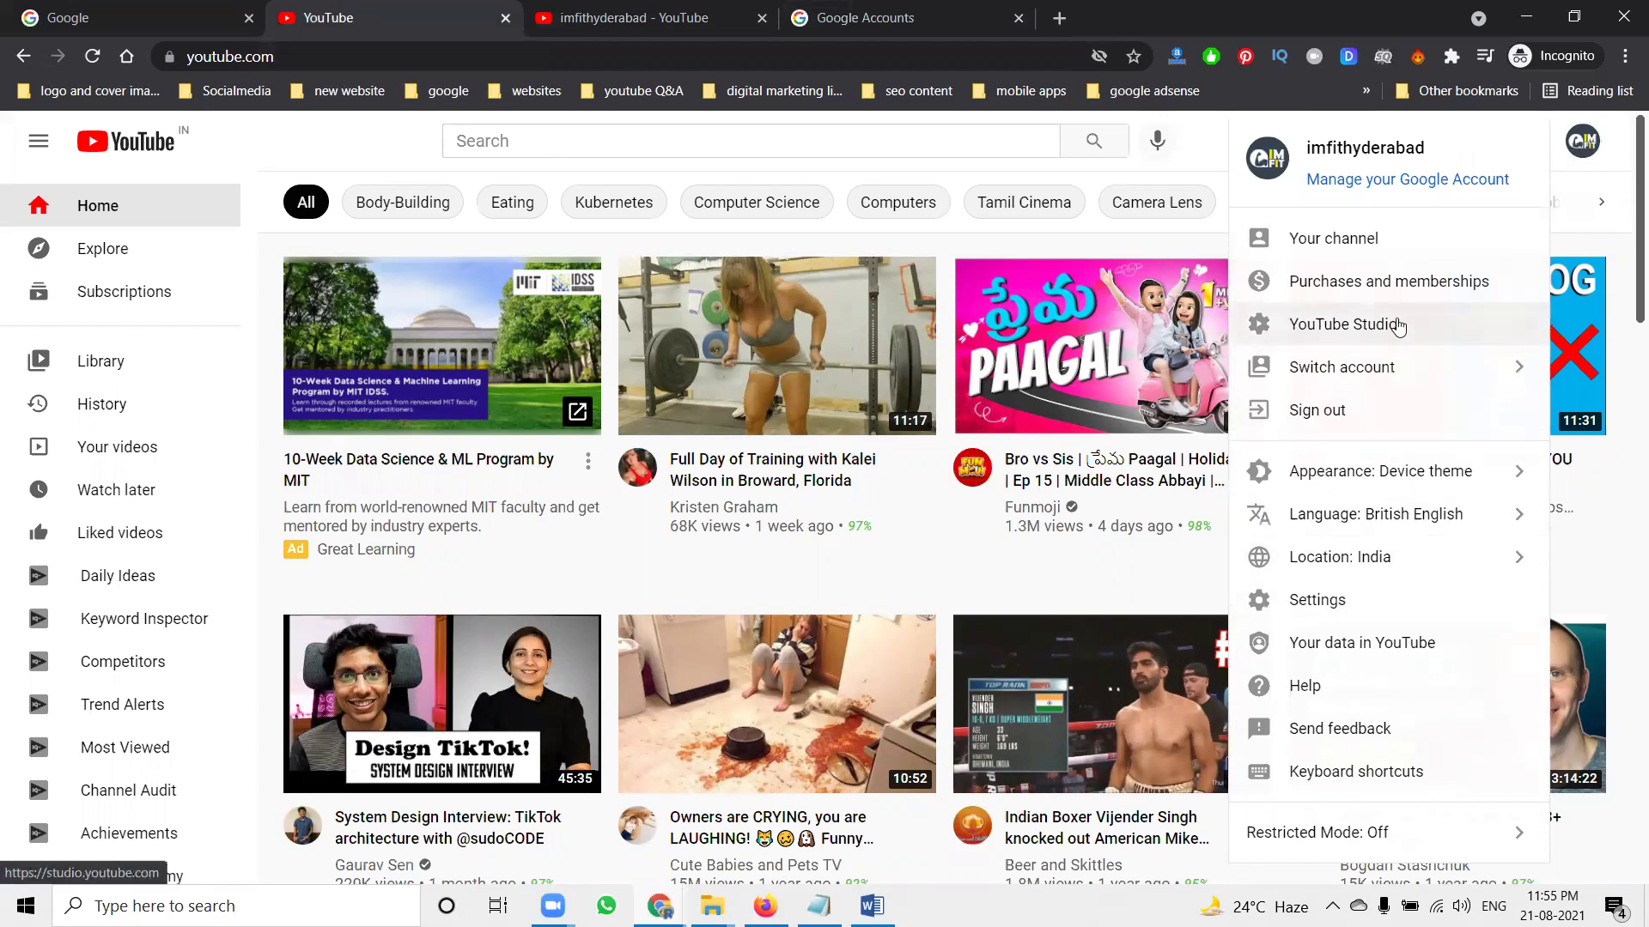
# Accept the new Google Account acknowledgement, create the channel and open its videos page.
pyautogui.click(922, 17)
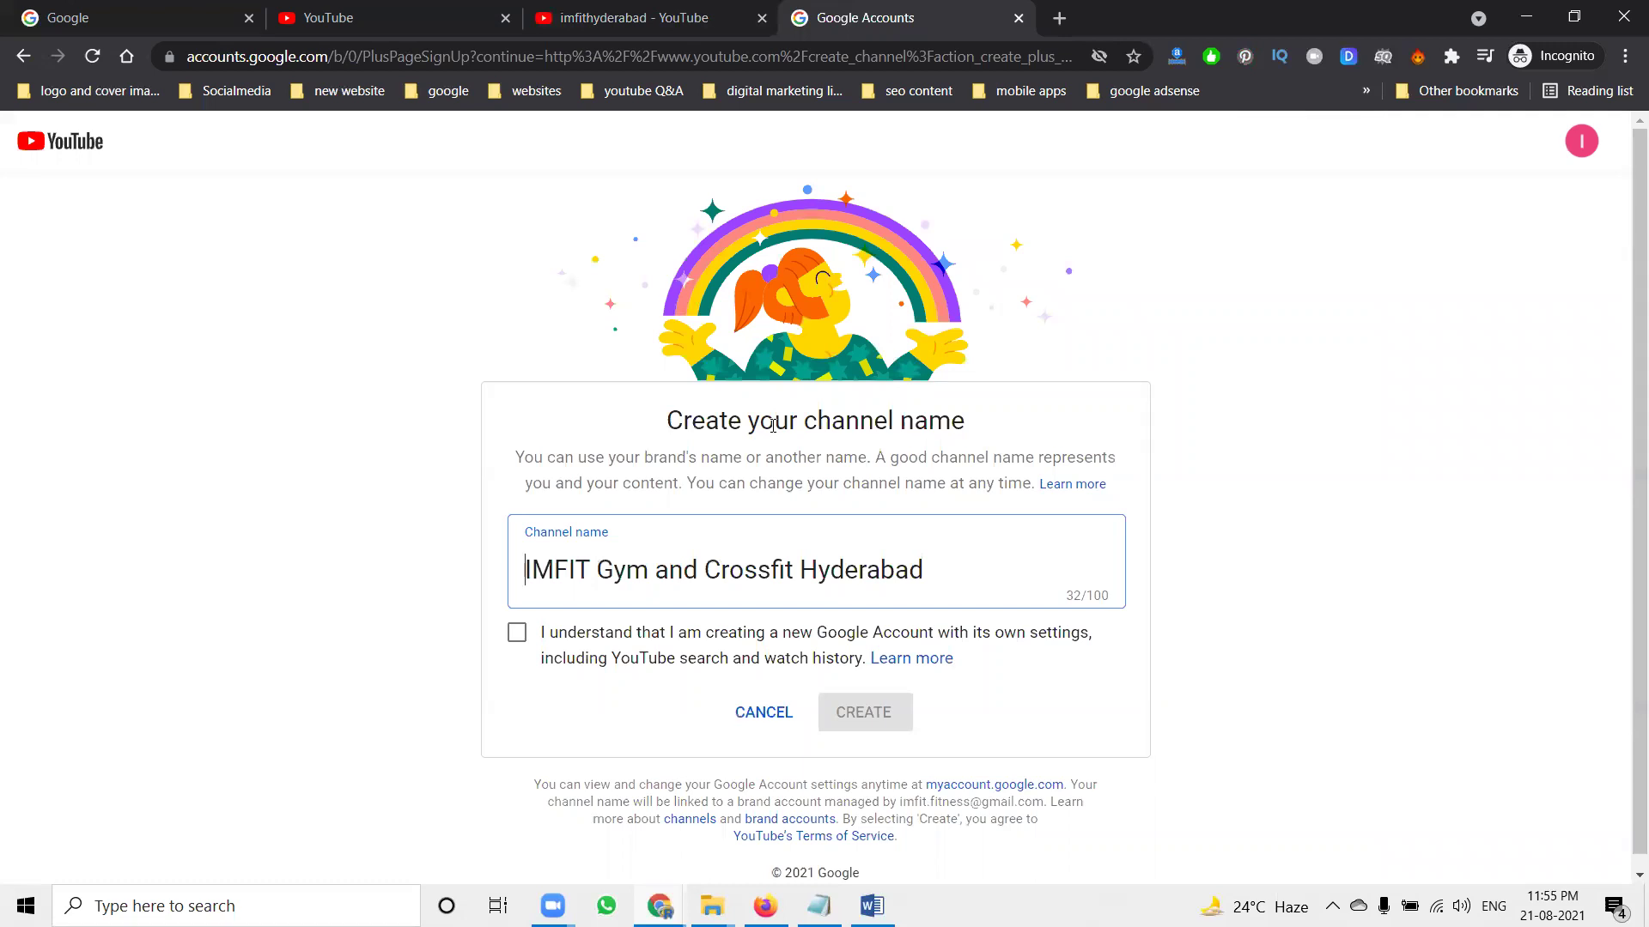
pyautogui.moveTo(516, 456); pyautogui.dragTo(1074, 474)
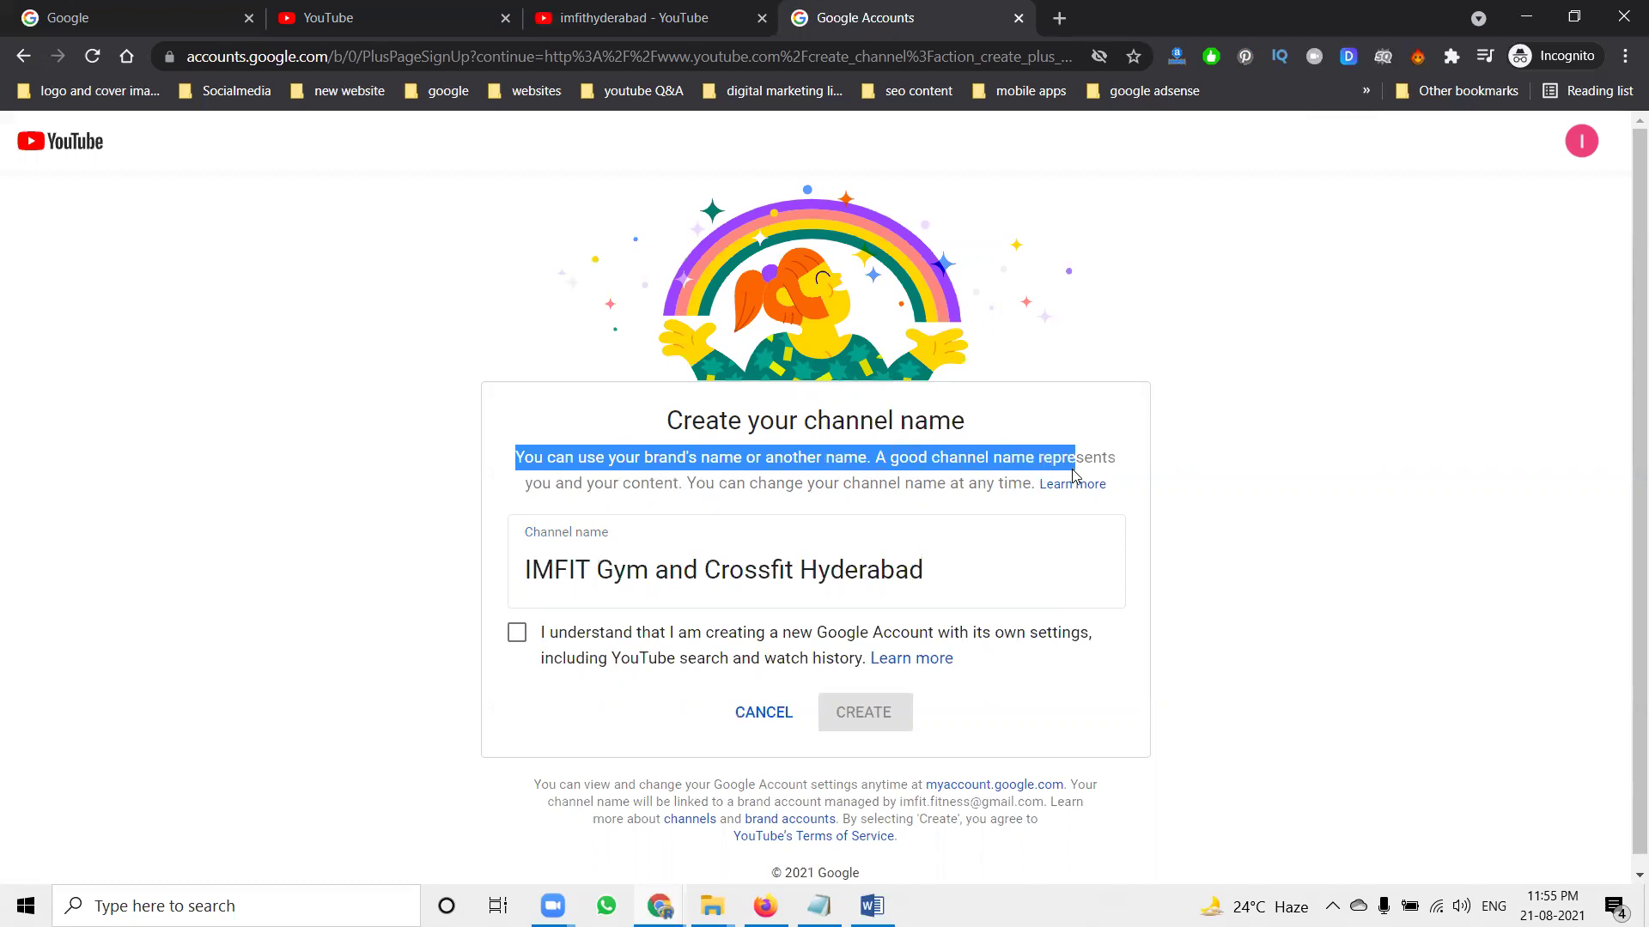
pyautogui.click(524, 637)
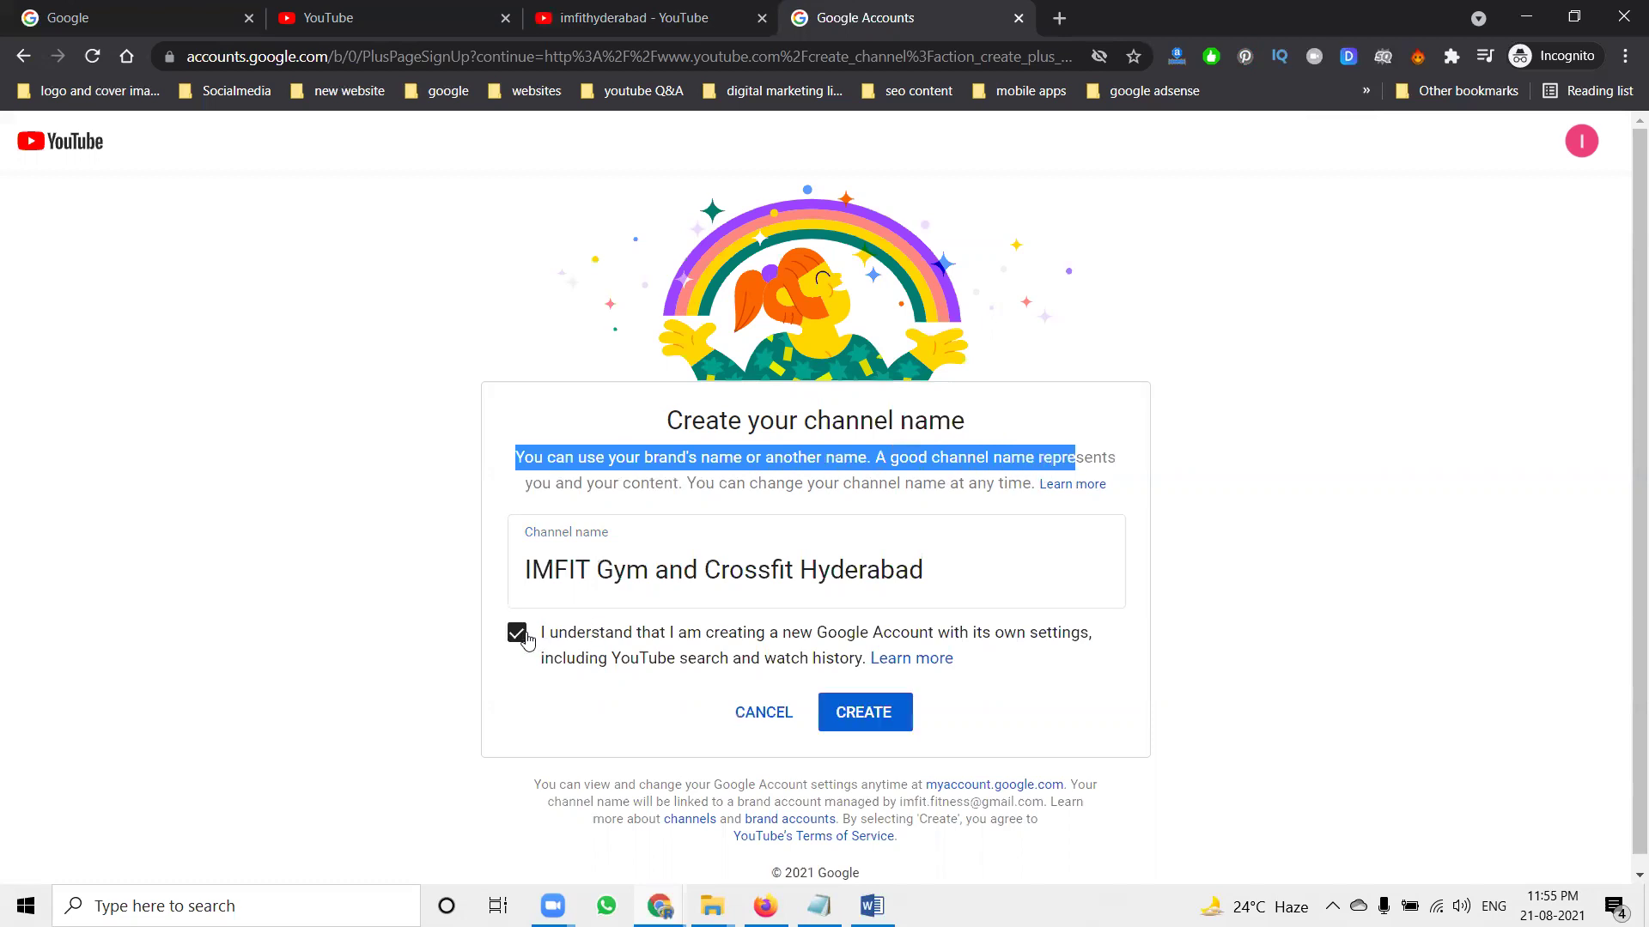
pyautogui.click(867, 727)
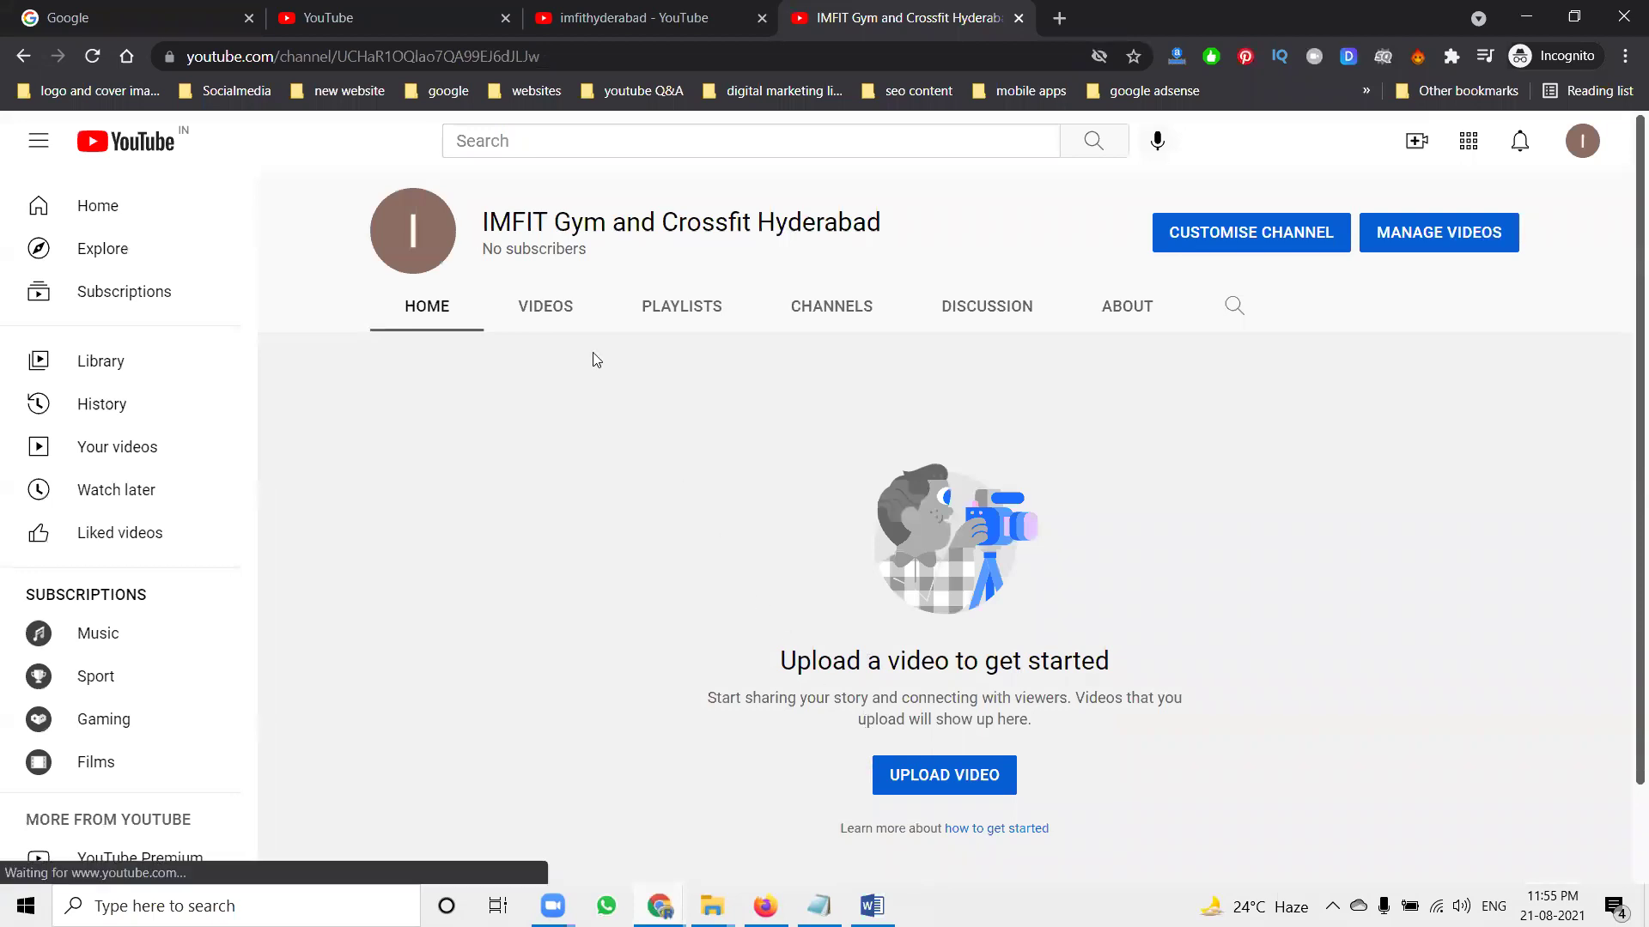
pyautogui.click(546, 314)
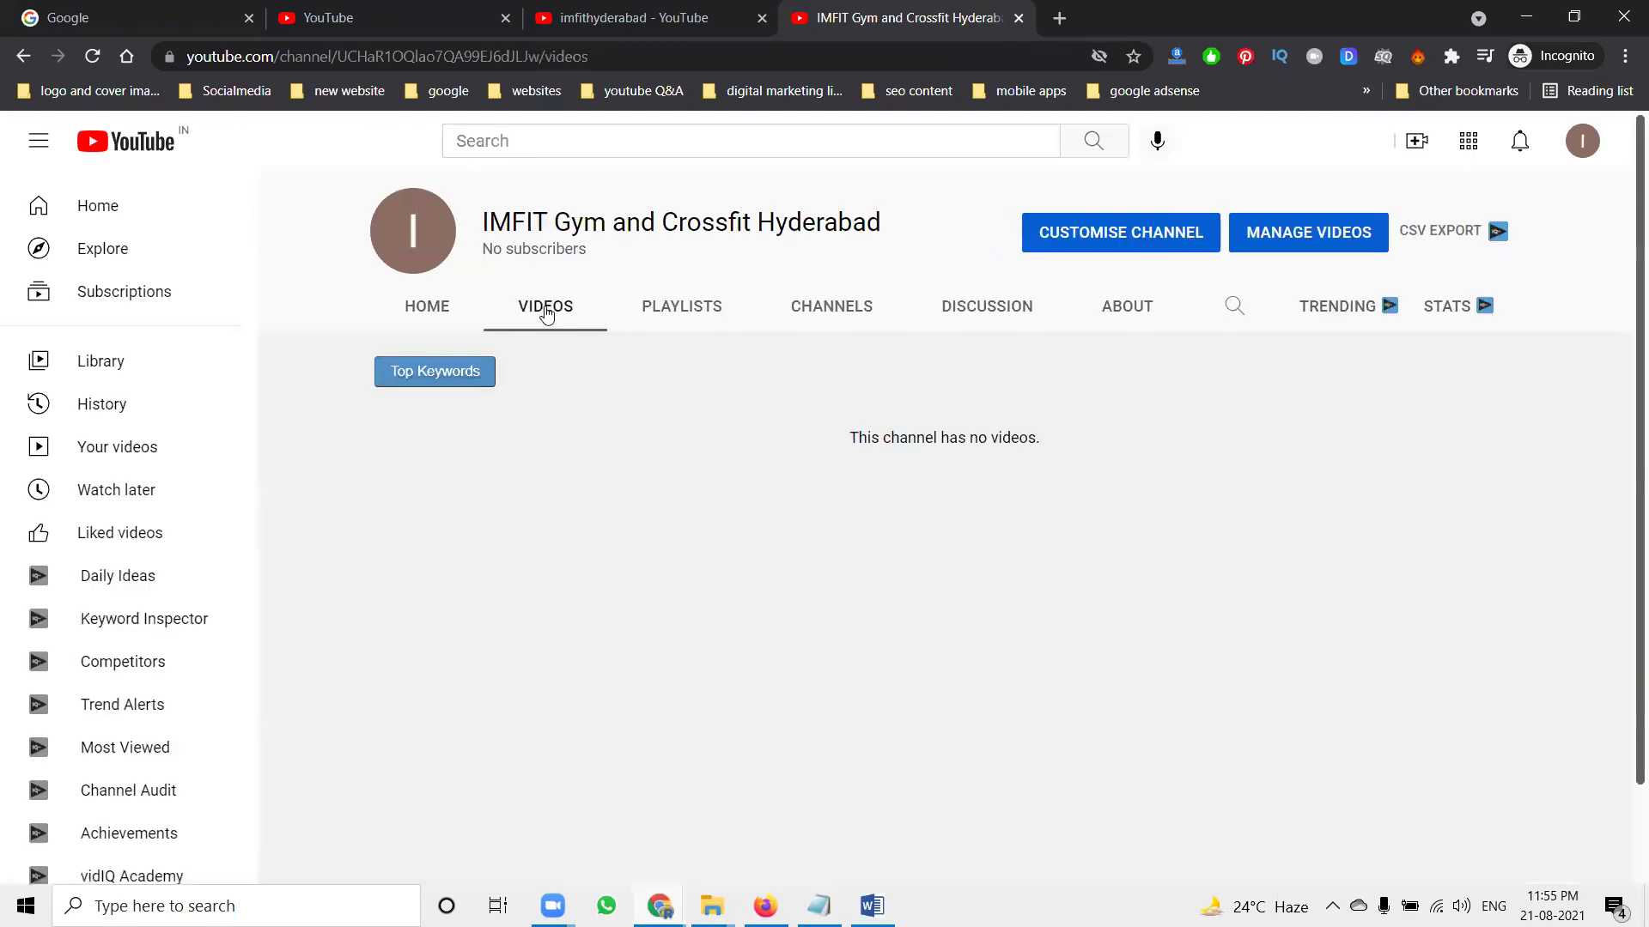
# Show the list of channels available for switching from the already open YouTube home page.
pyautogui.click(430, 20)
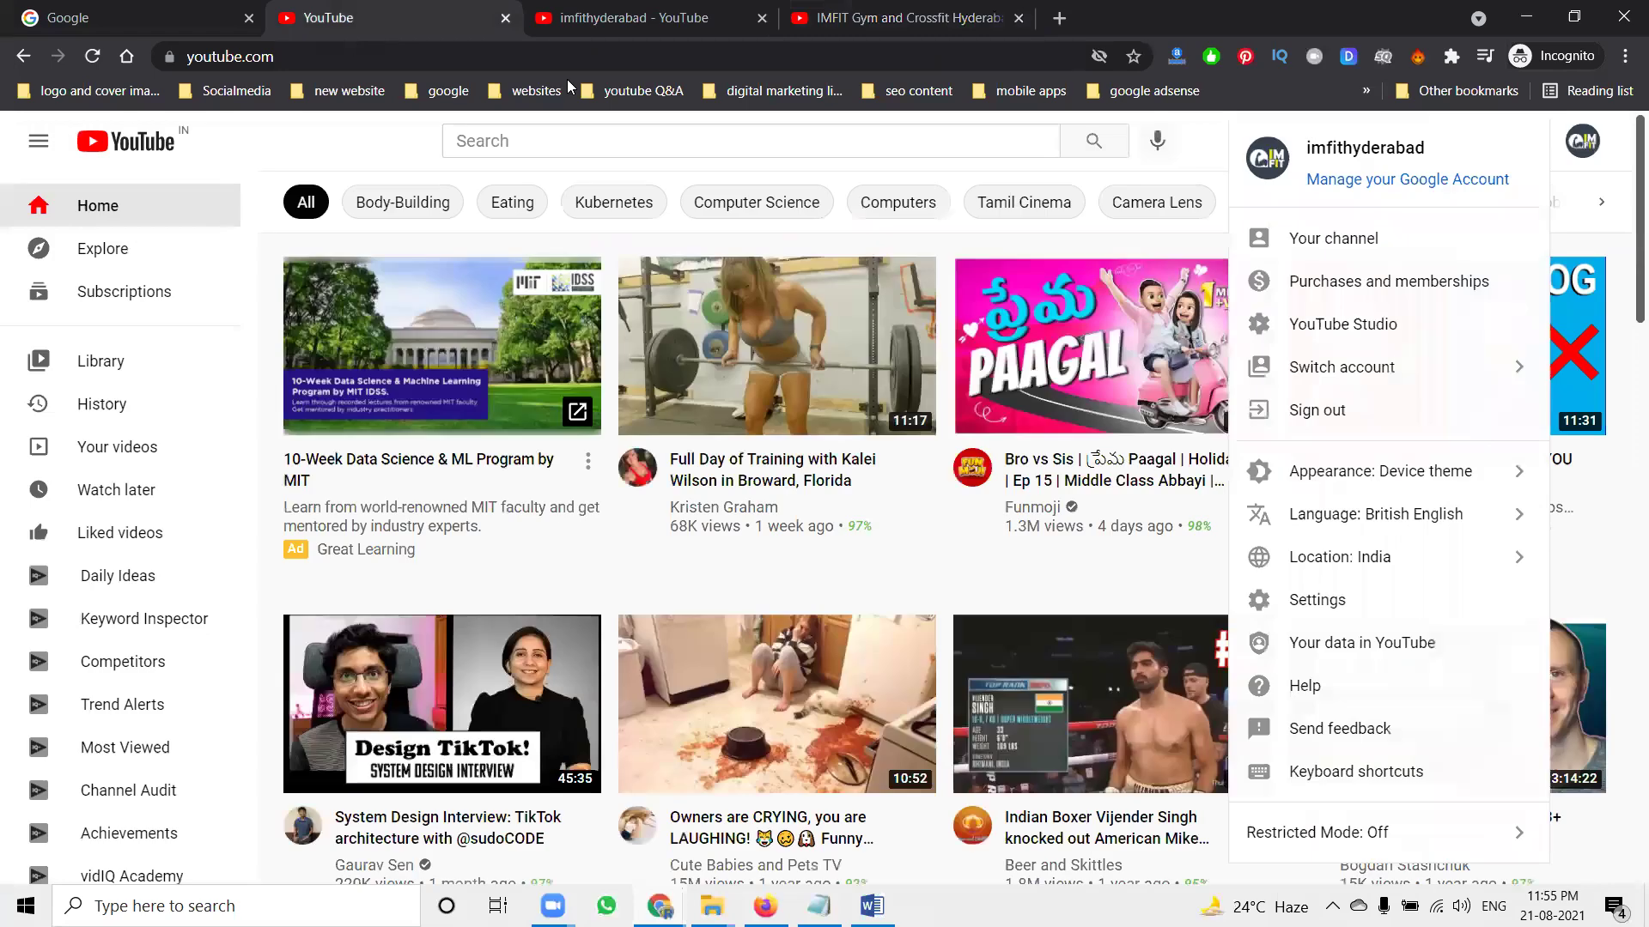
pyautogui.click(1573, 146)
pyautogui.click(1573, 146)
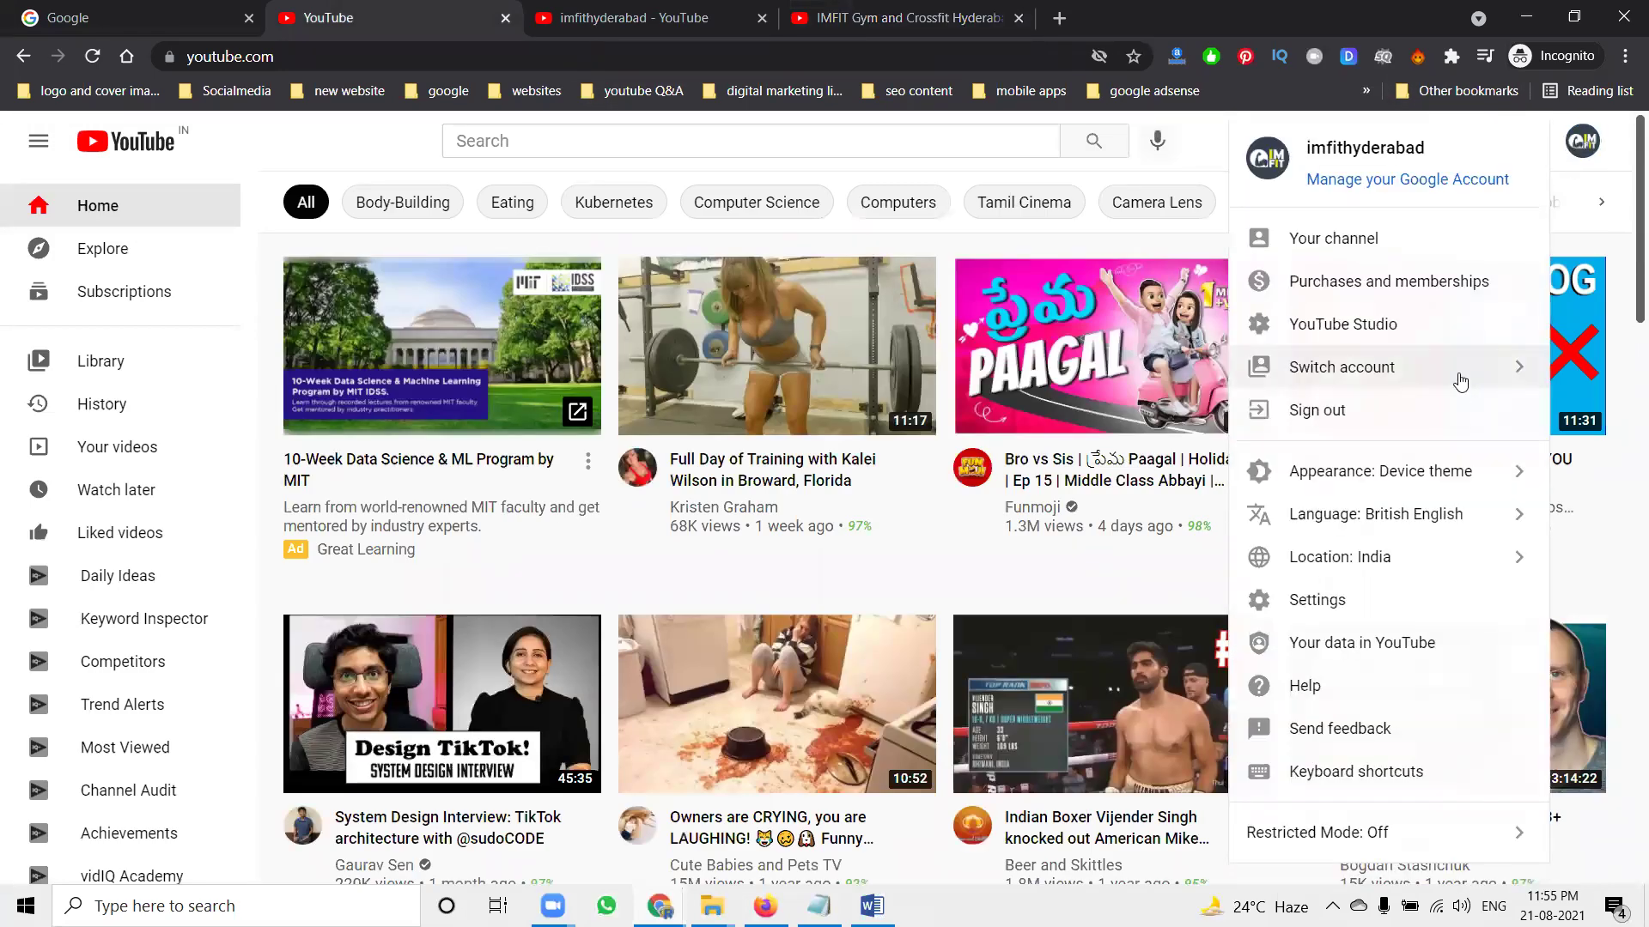
pyautogui.click(1461, 382)
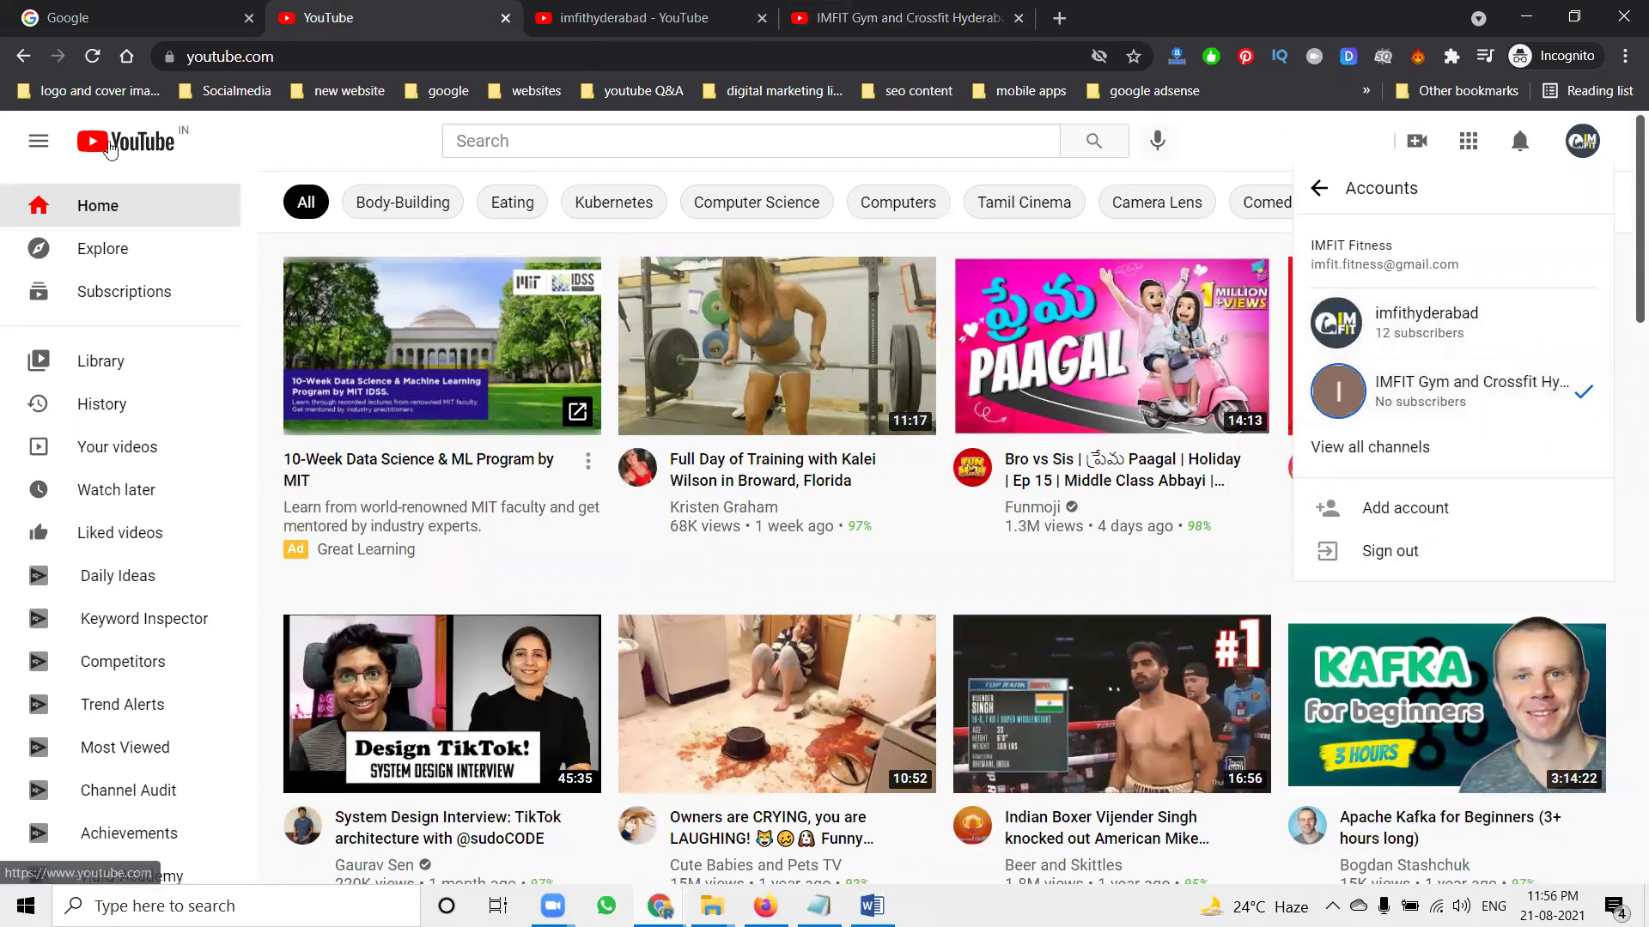
# Reload the YouTube home page to load the new channel's session and check the account list again.
pyautogui.click(109, 146)
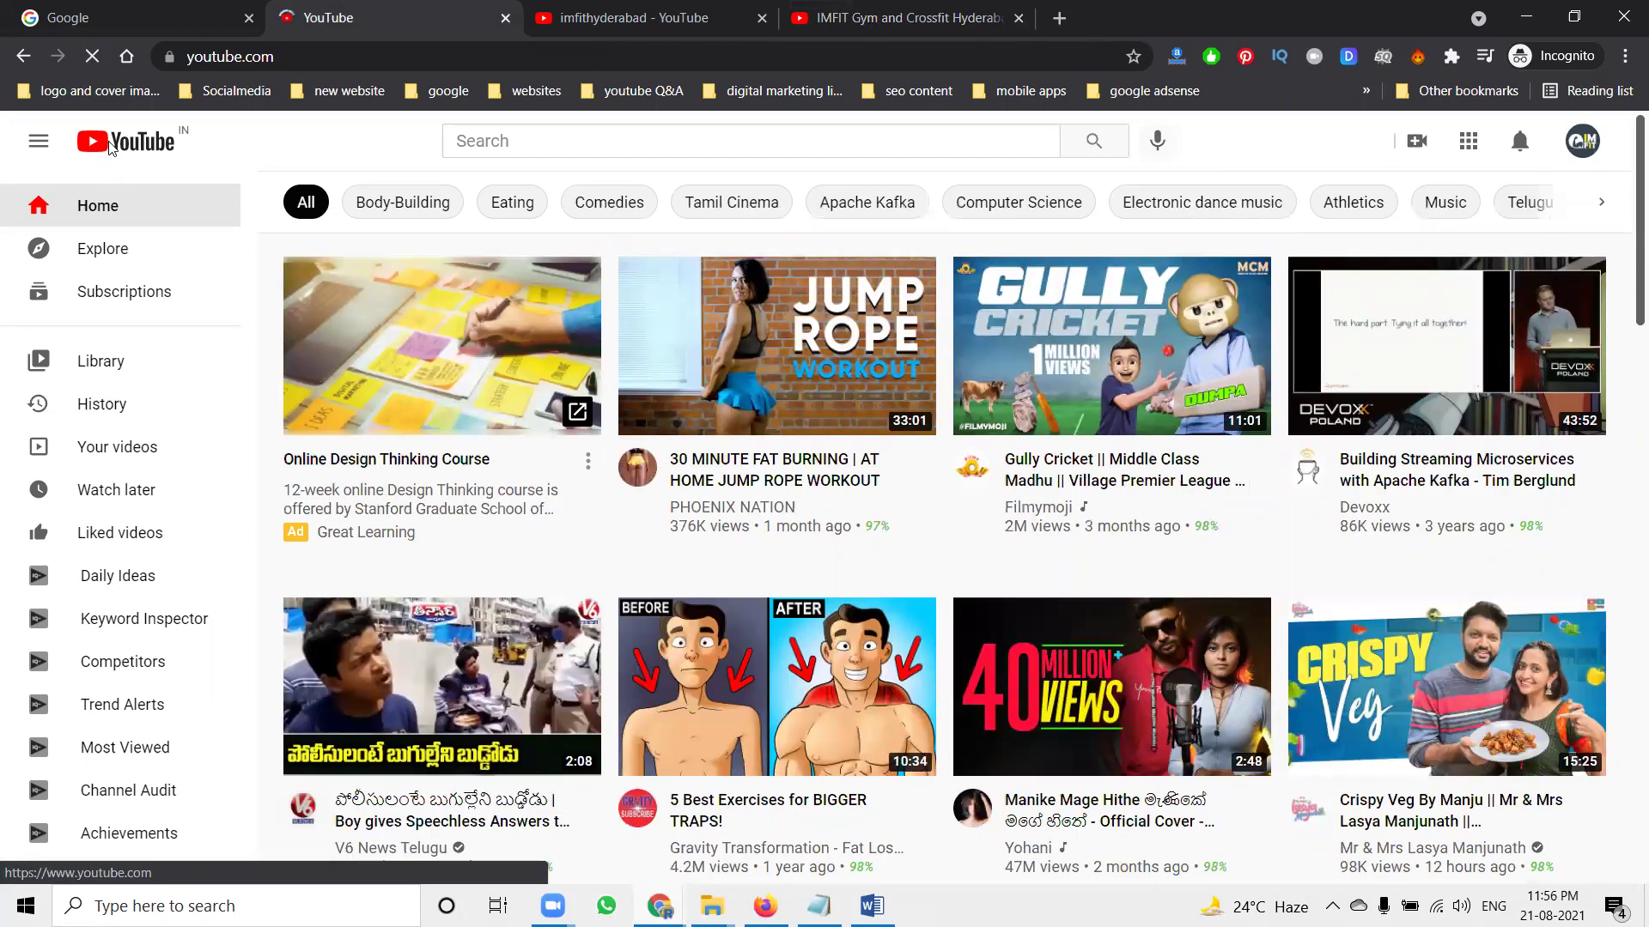
pyautogui.click(109, 146)
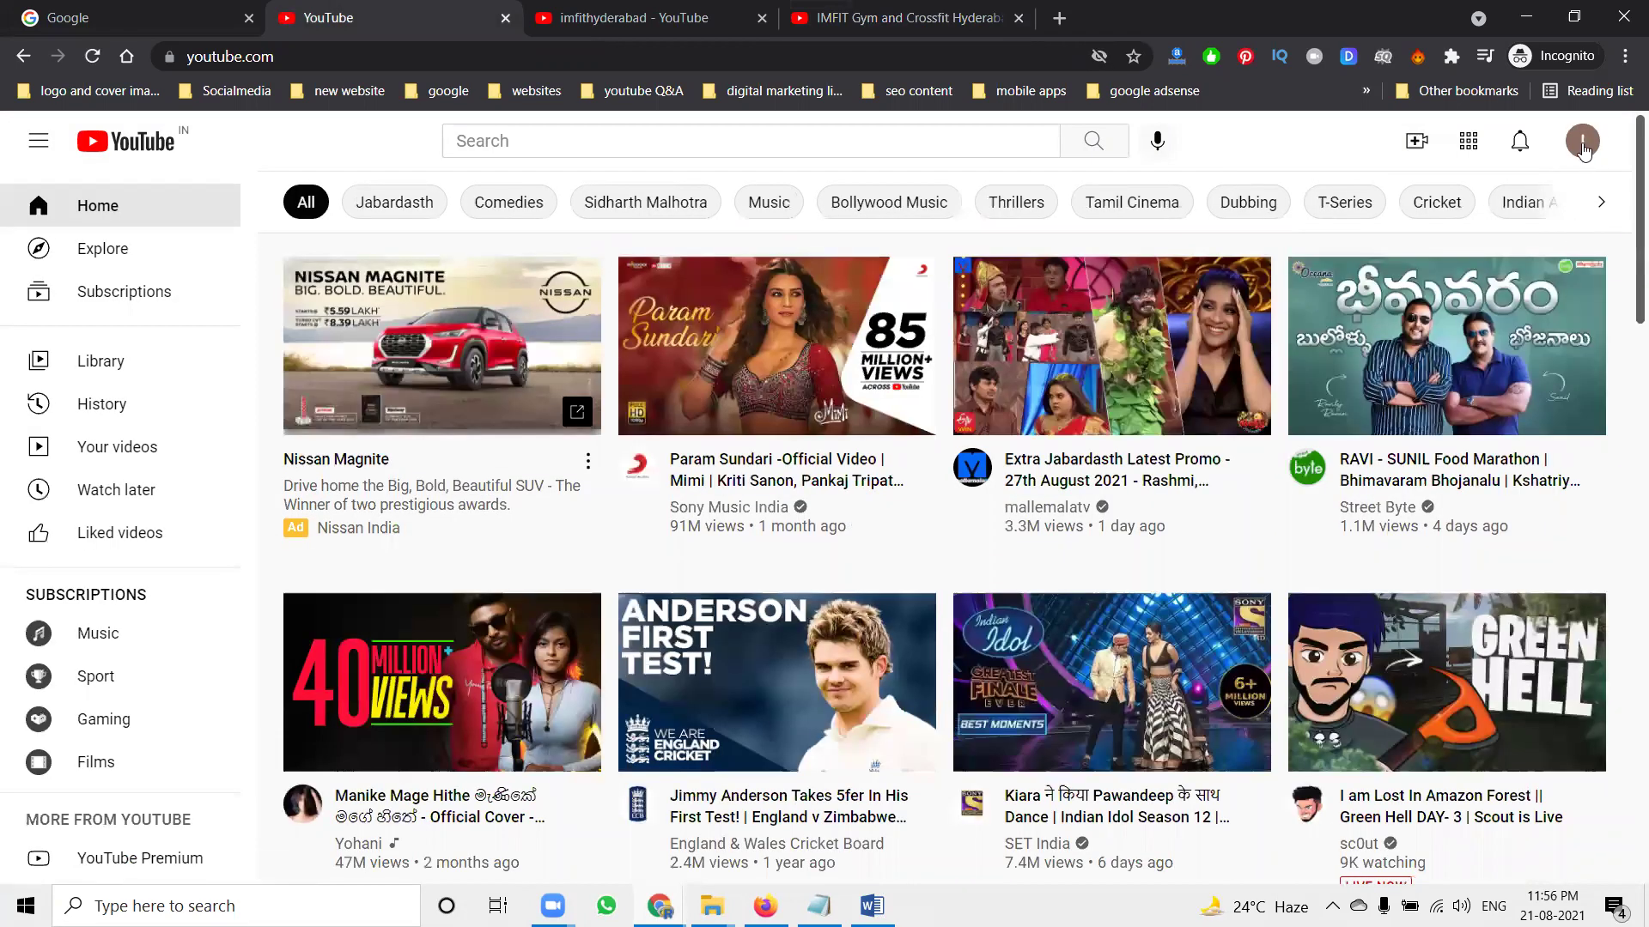
pyautogui.click(1583, 146)
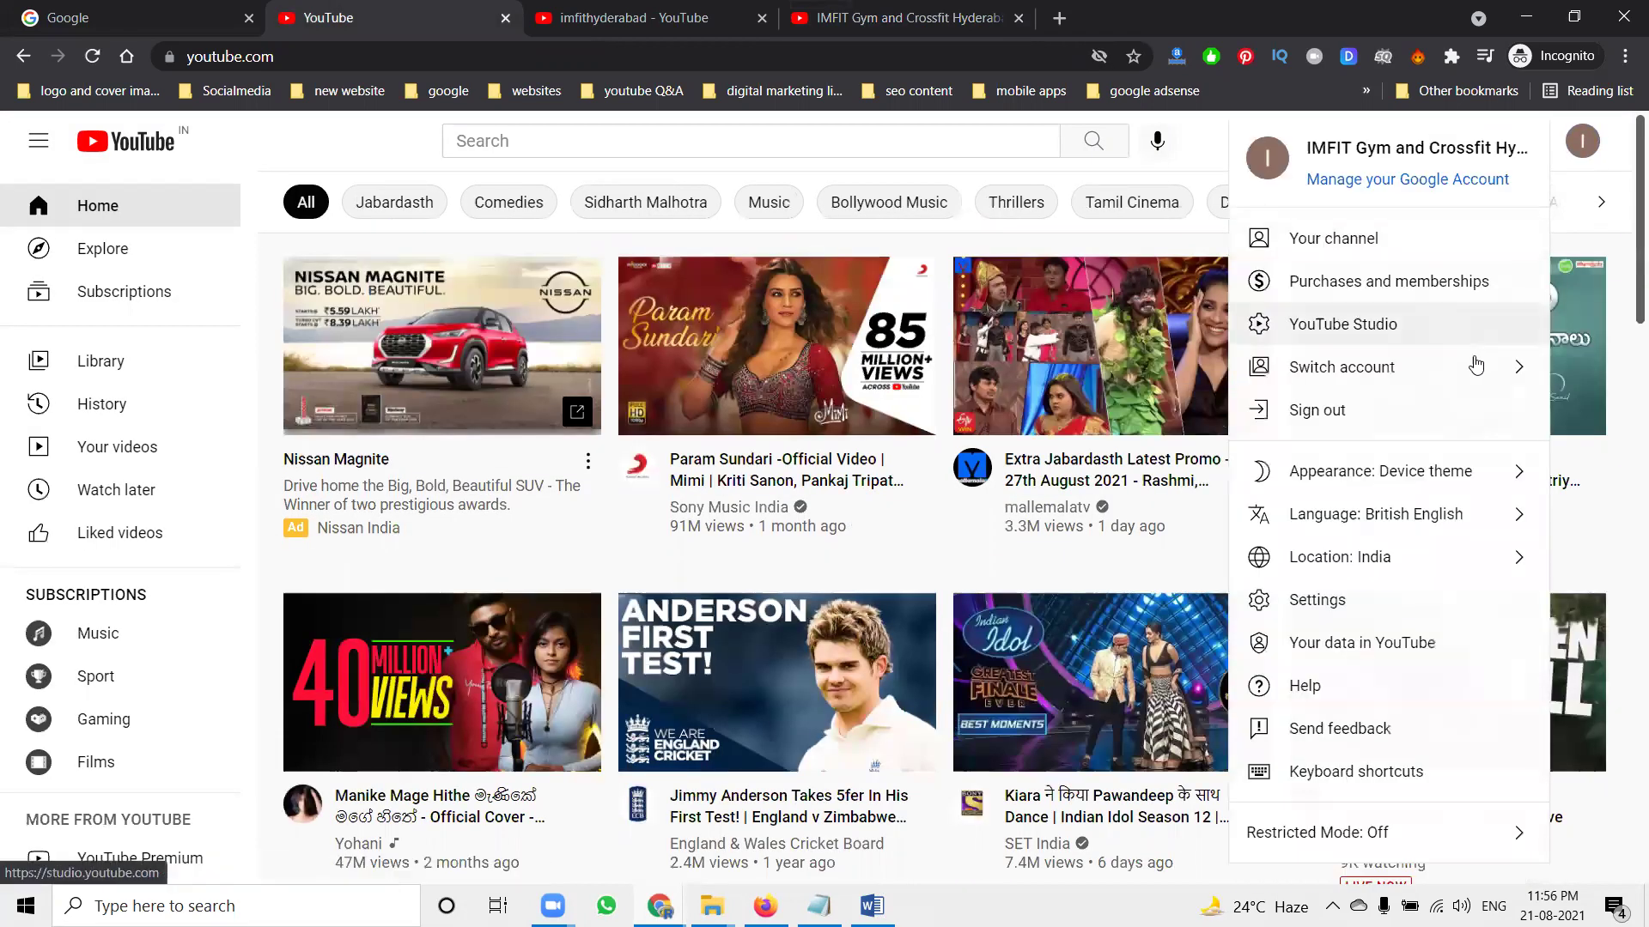
pyautogui.click(1472, 364)
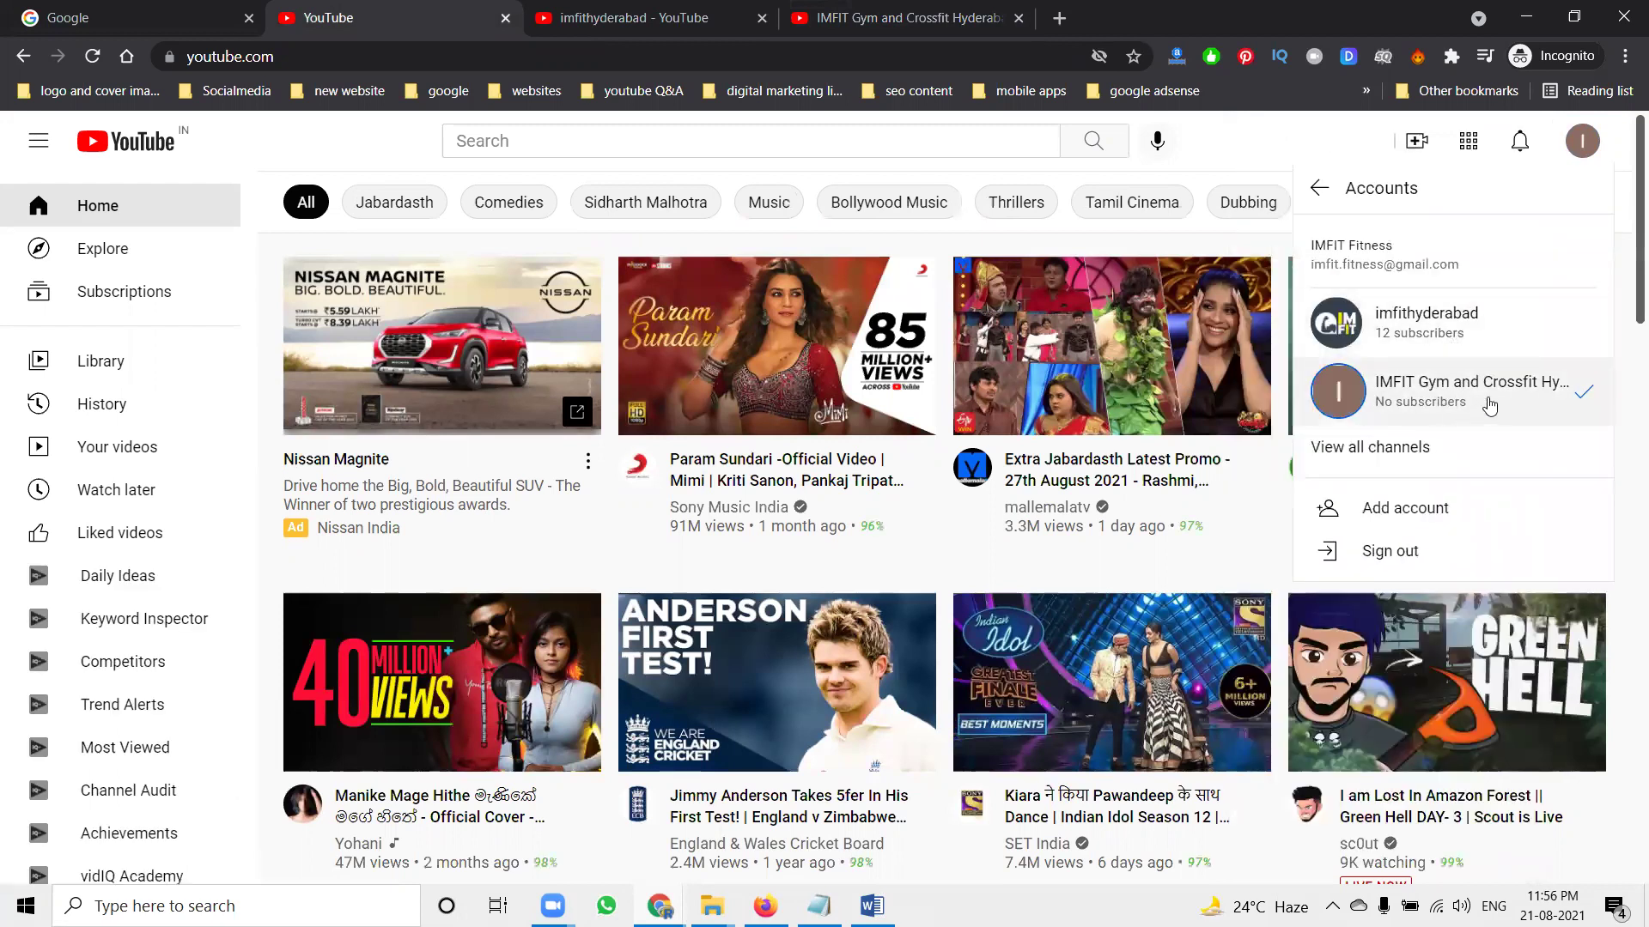
# Switch to the imfithyderabad channel and look through the Playlists, Channels and About pages of IMFIT Gym and Crossfit Hyderabad.
pyautogui.click(1430, 320)
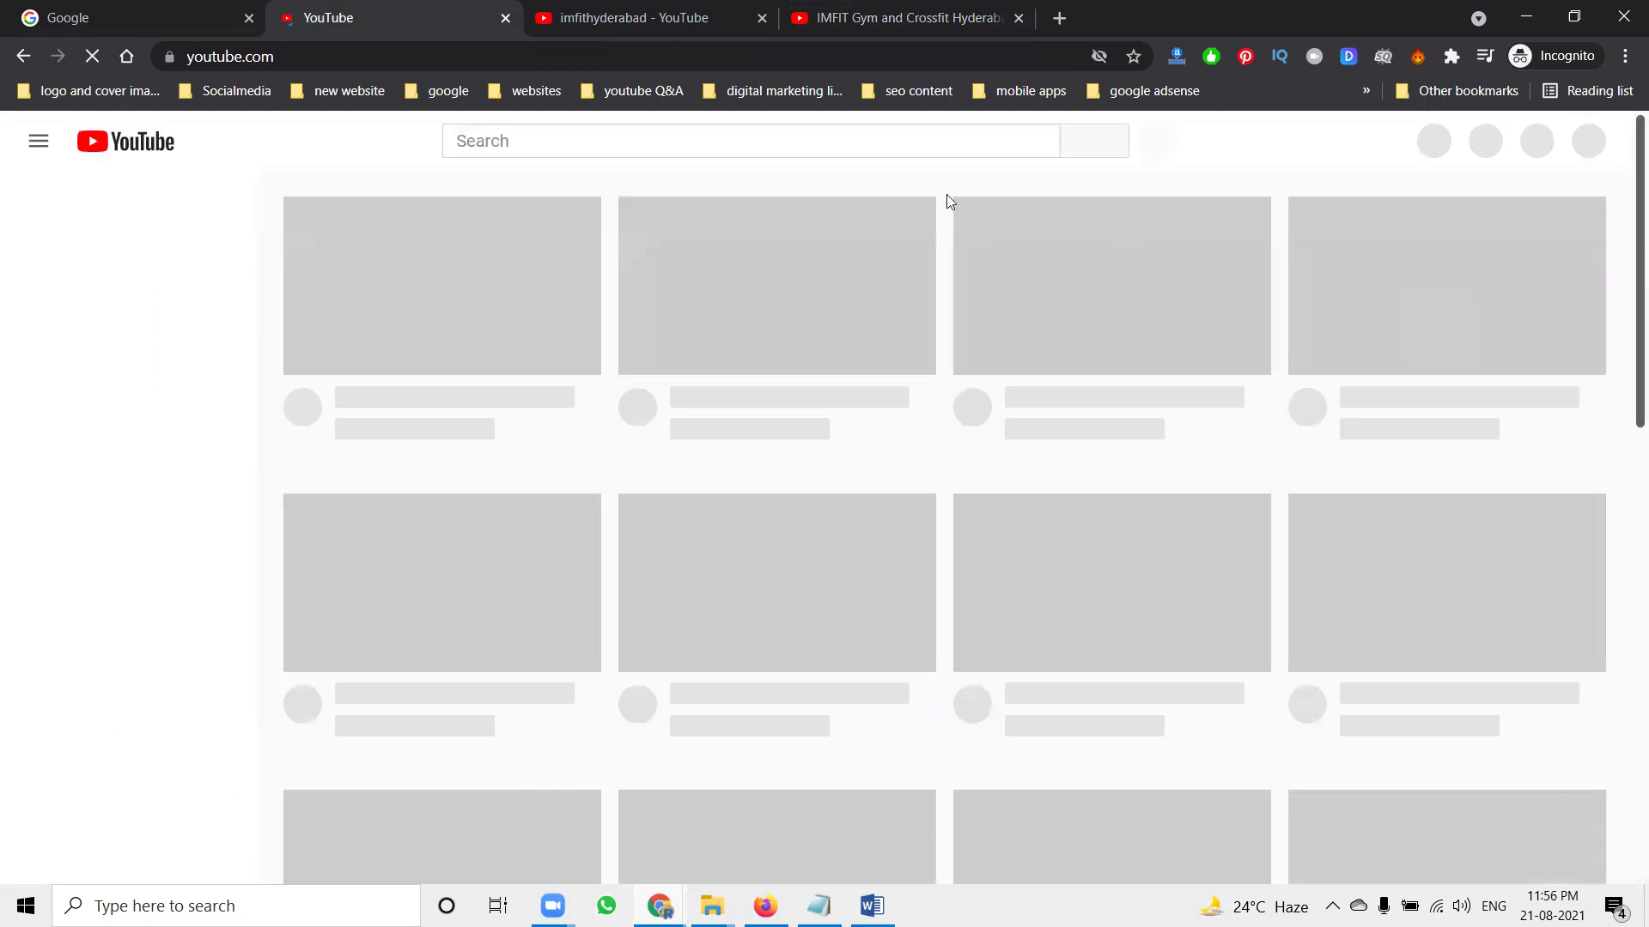
pyautogui.click(911, 26)
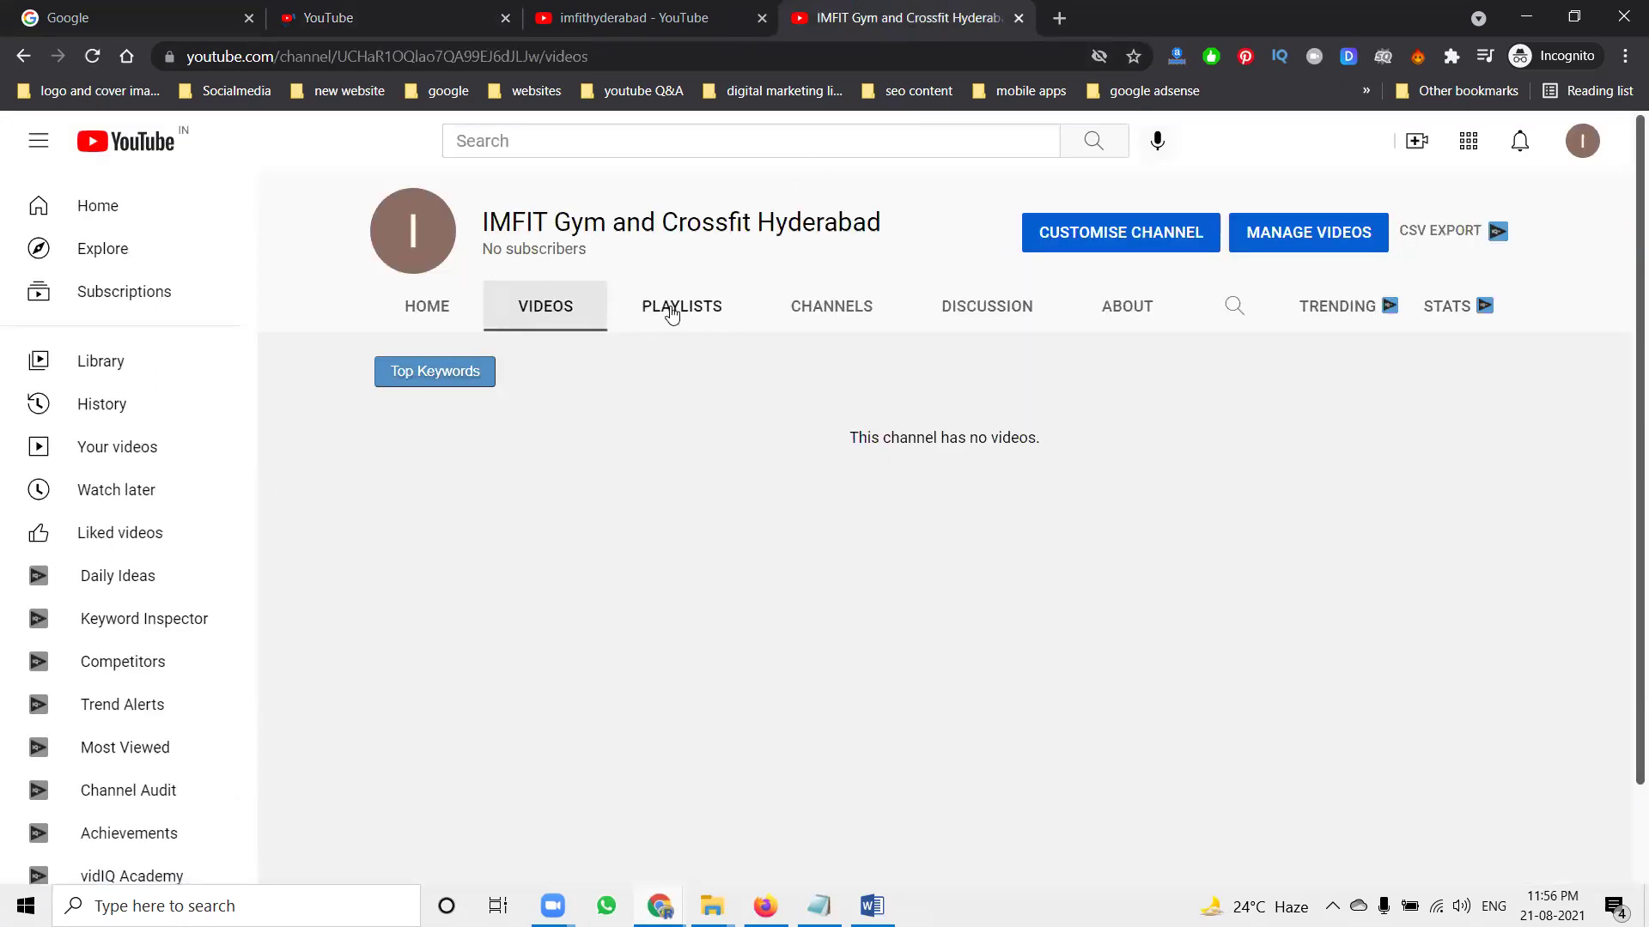
pyautogui.click(672, 311)
pyautogui.click(829, 310)
pyautogui.click(1038, 302)
pyautogui.click(1114, 310)
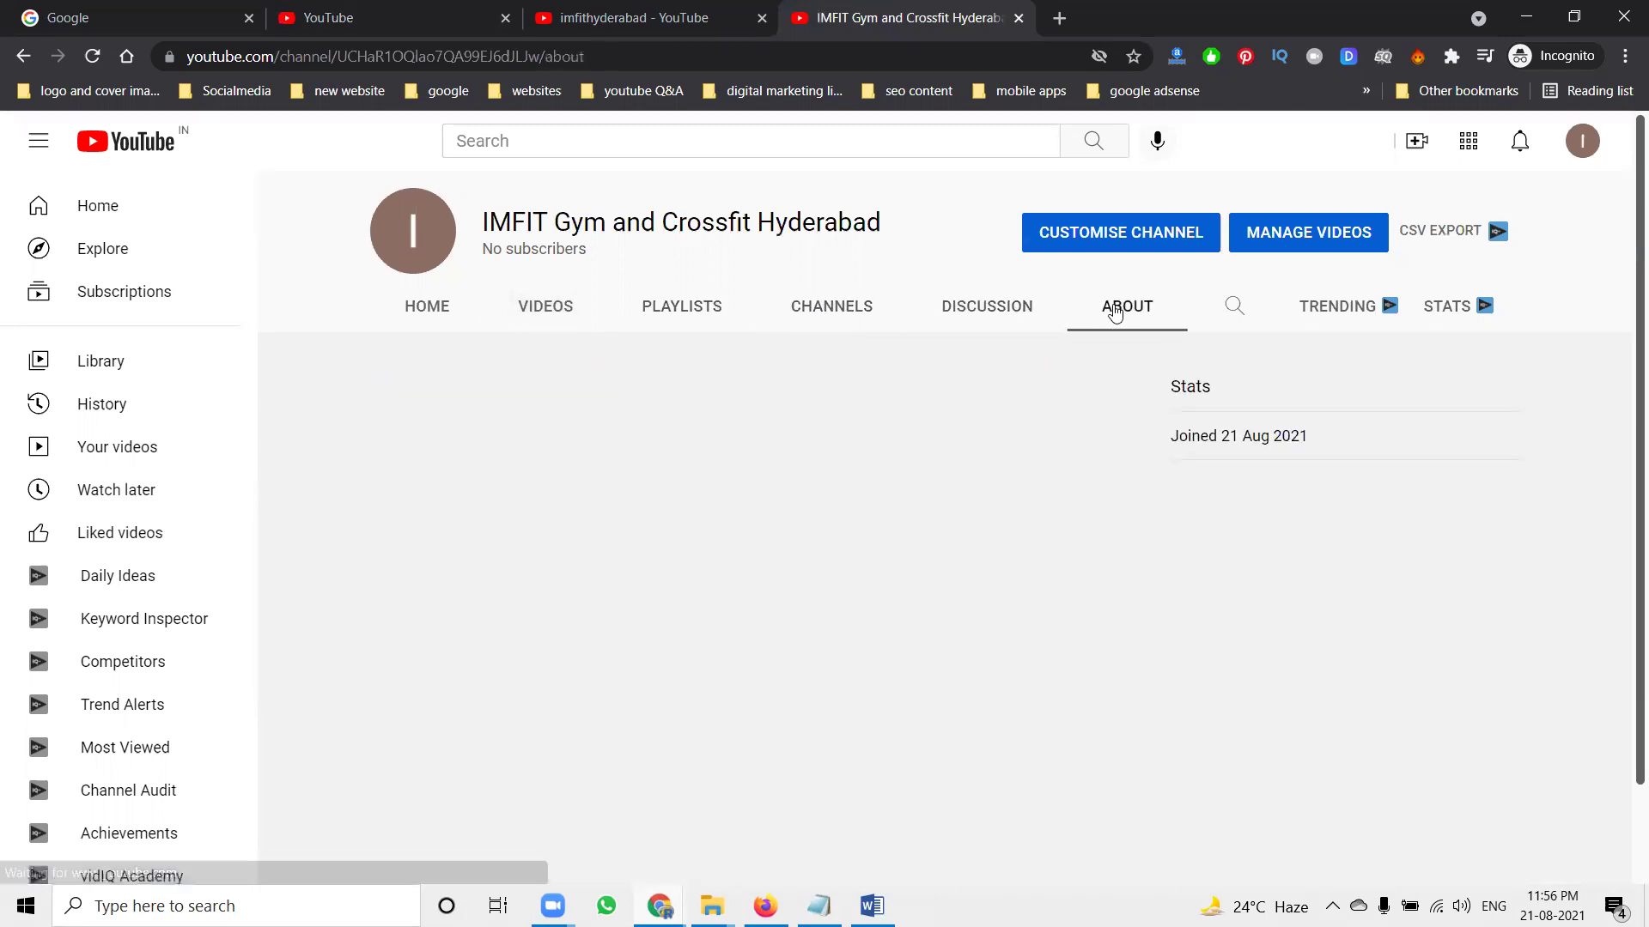
# View the account settings of imfithyderabad and return to the channel's videos page.
pyautogui.click(339, 11)
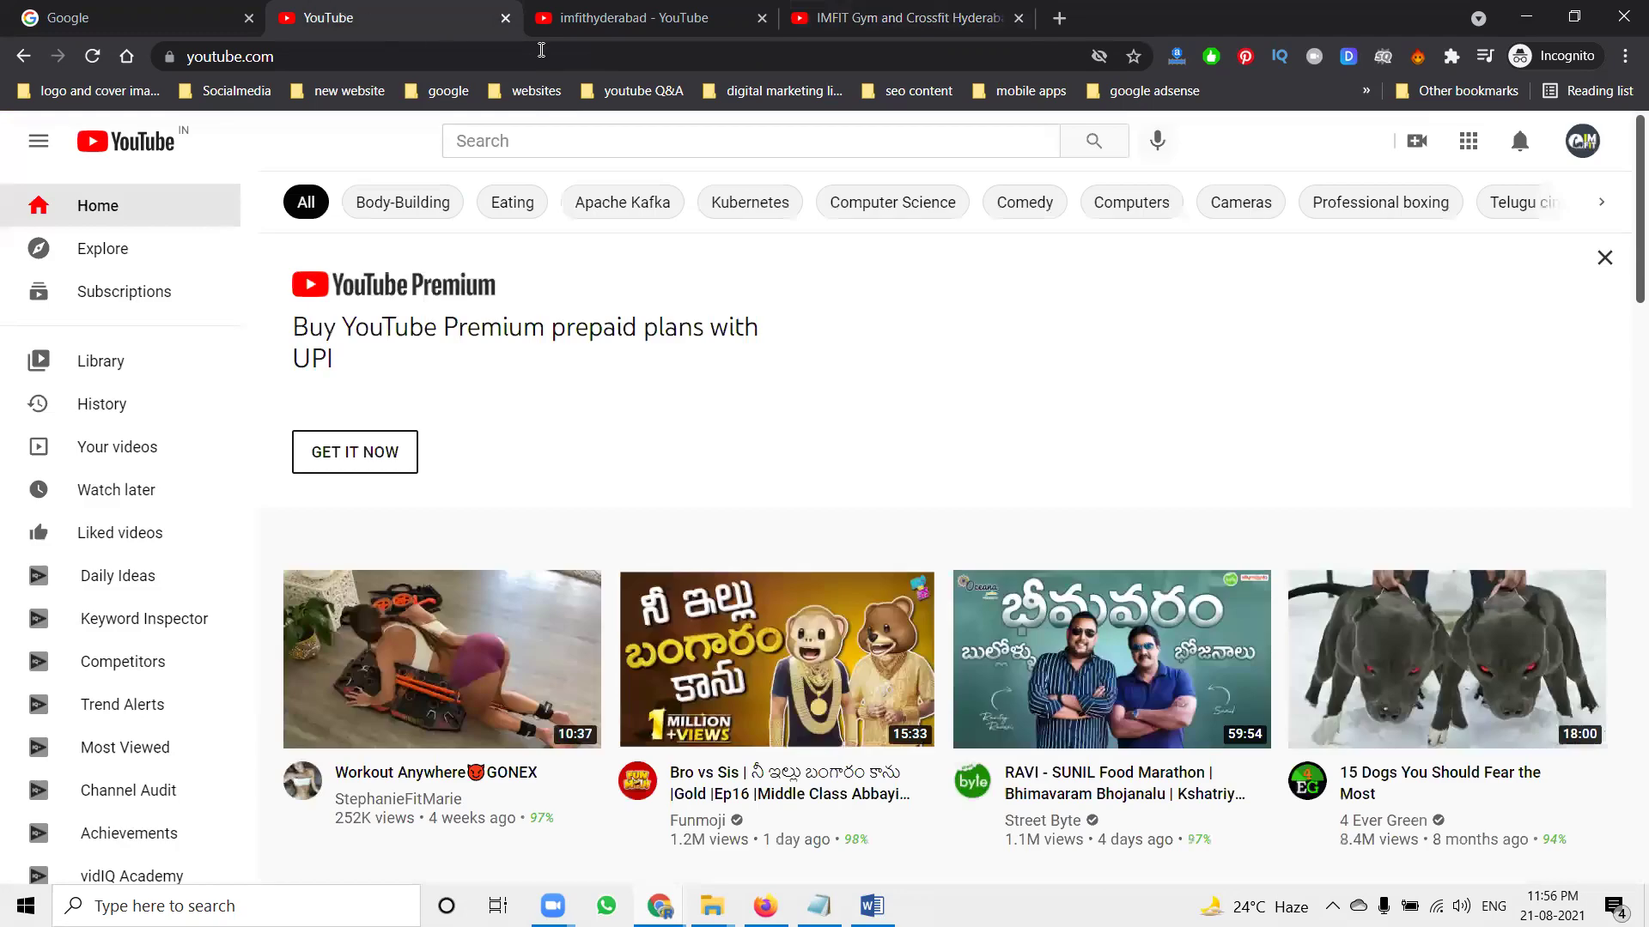
pyautogui.click(635, 26)
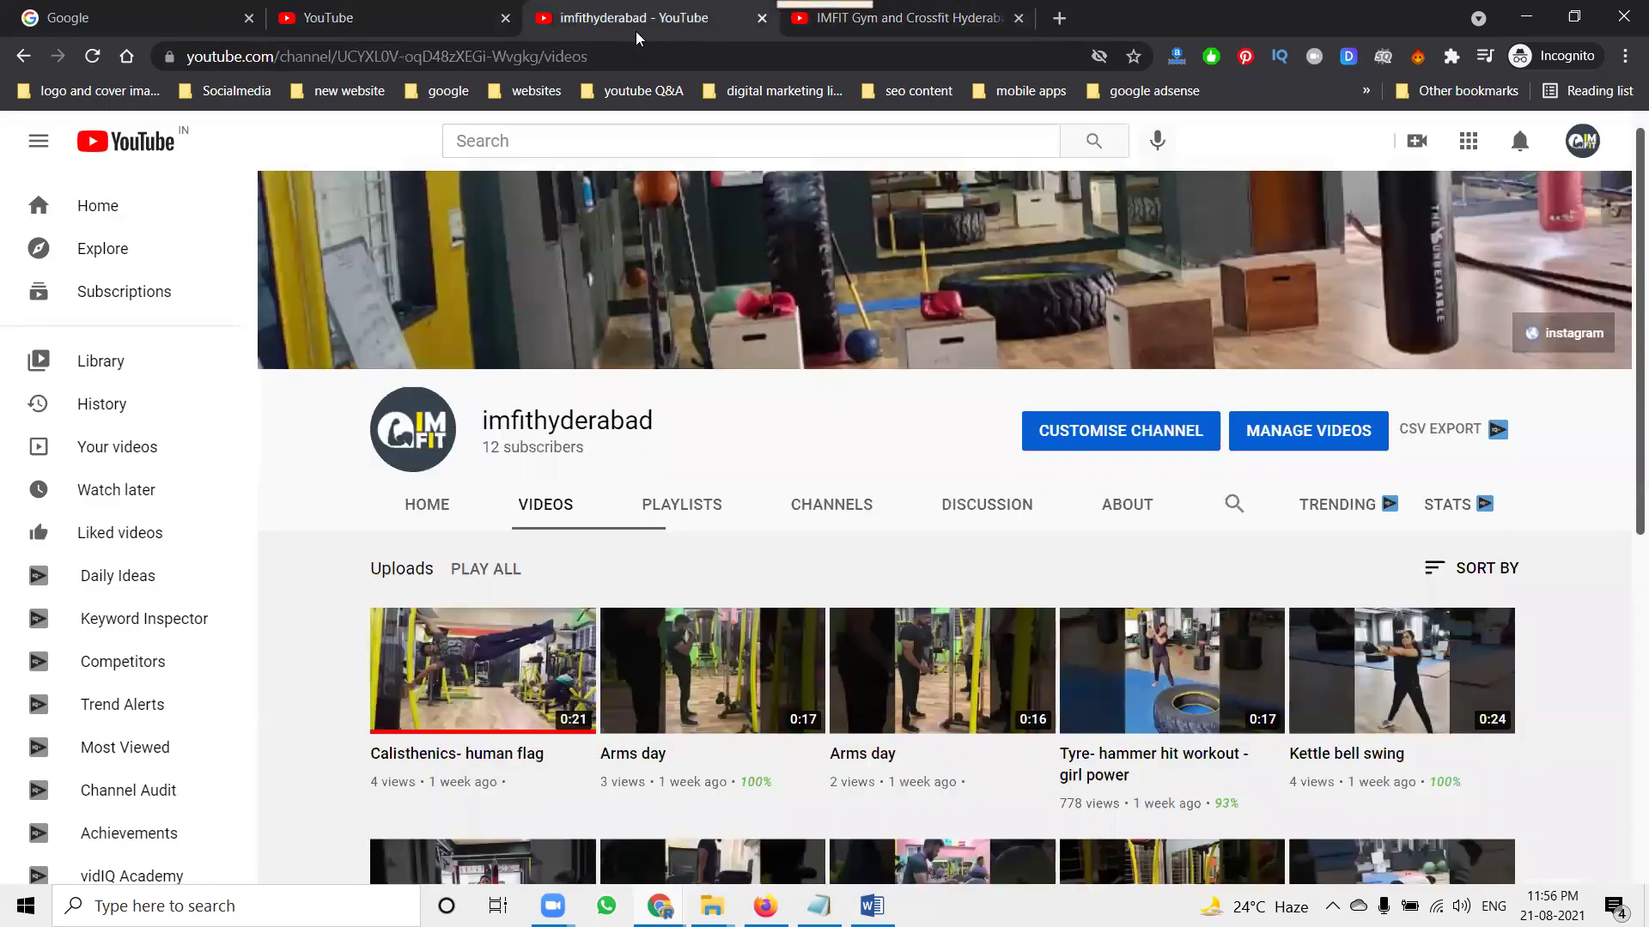
pyautogui.click(1579, 143)
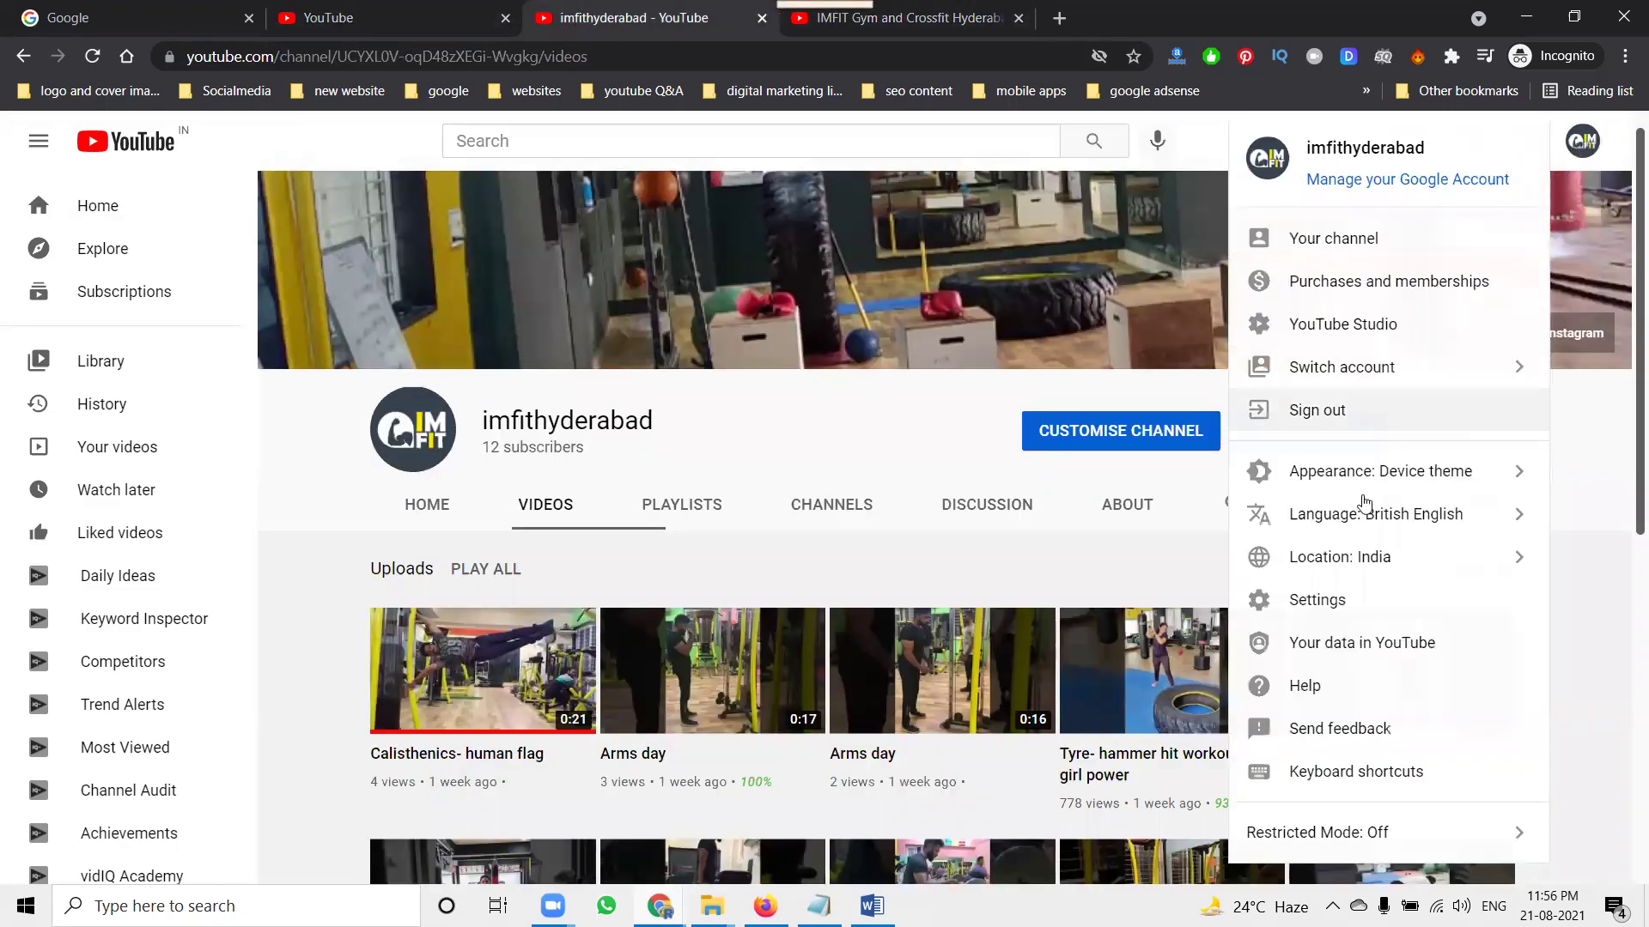
pyautogui.click(1334, 604)
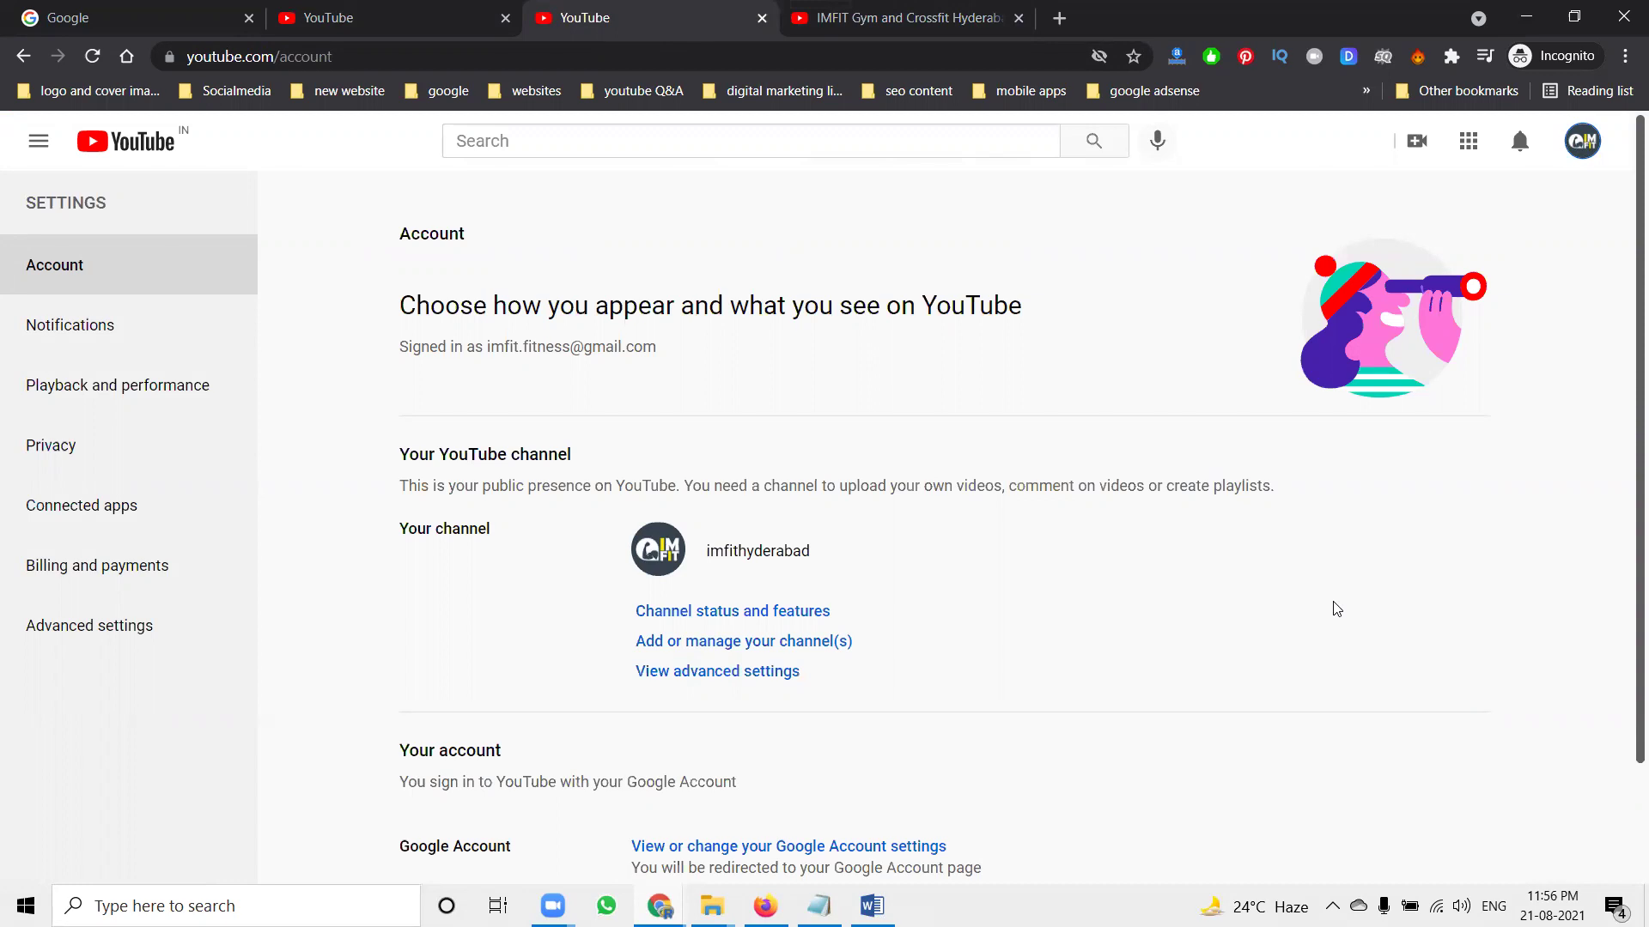
pyautogui.click(24, 58)
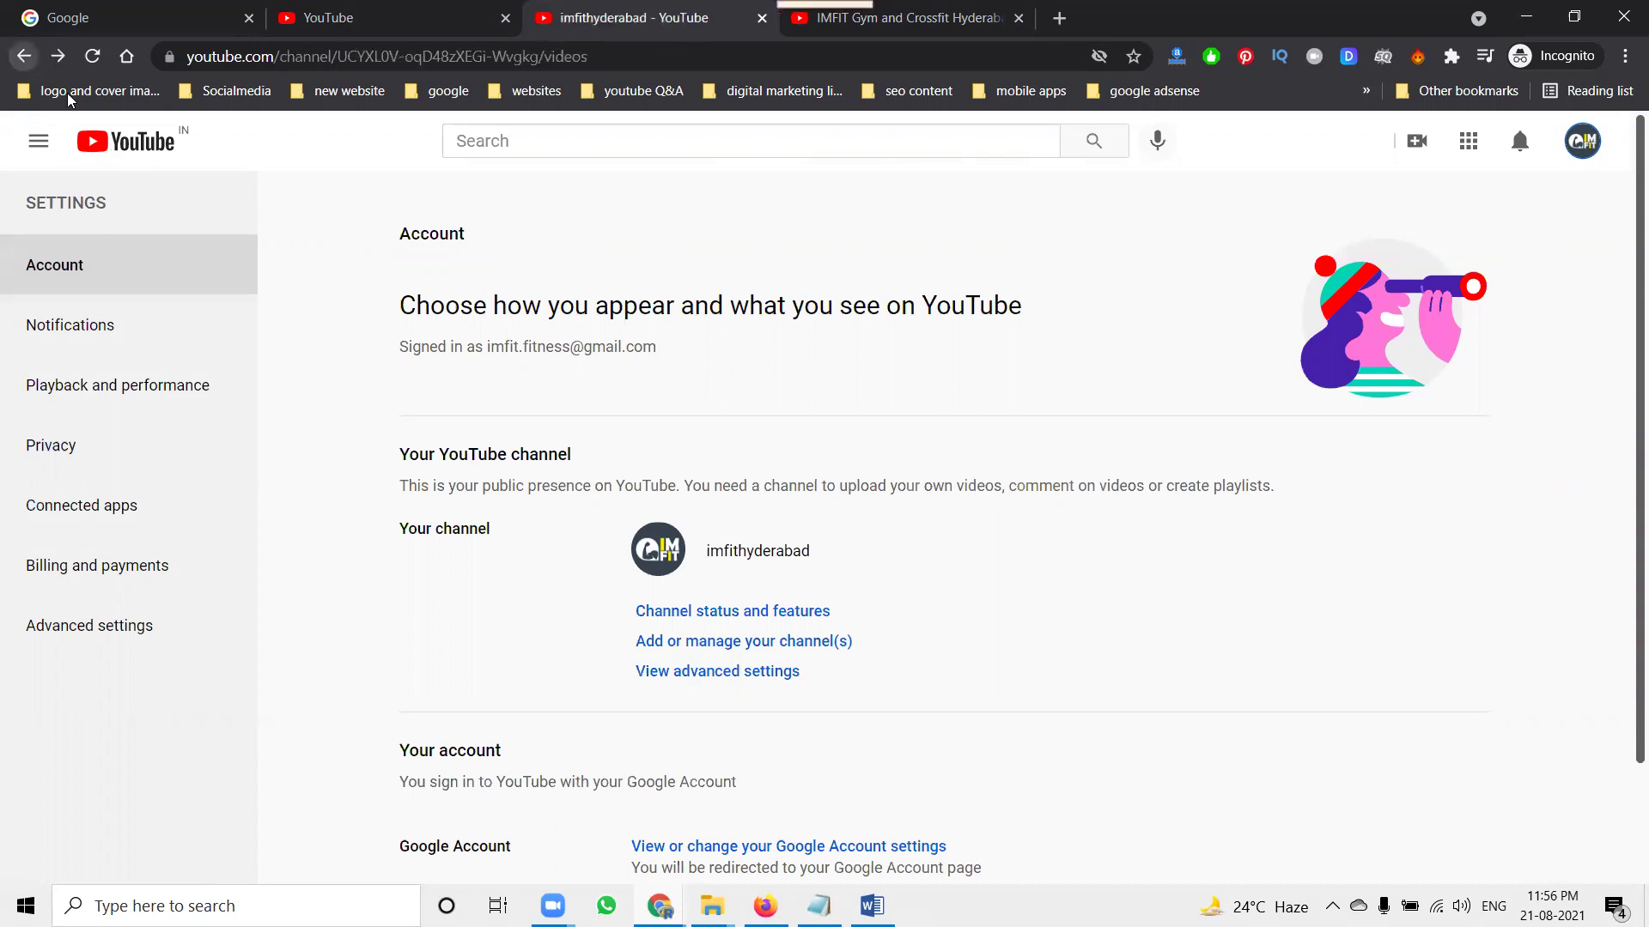
# Open the imfithyderabad channel's video management page in YouTube Studio.
pyautogui.scroll(5, 1305, 410)
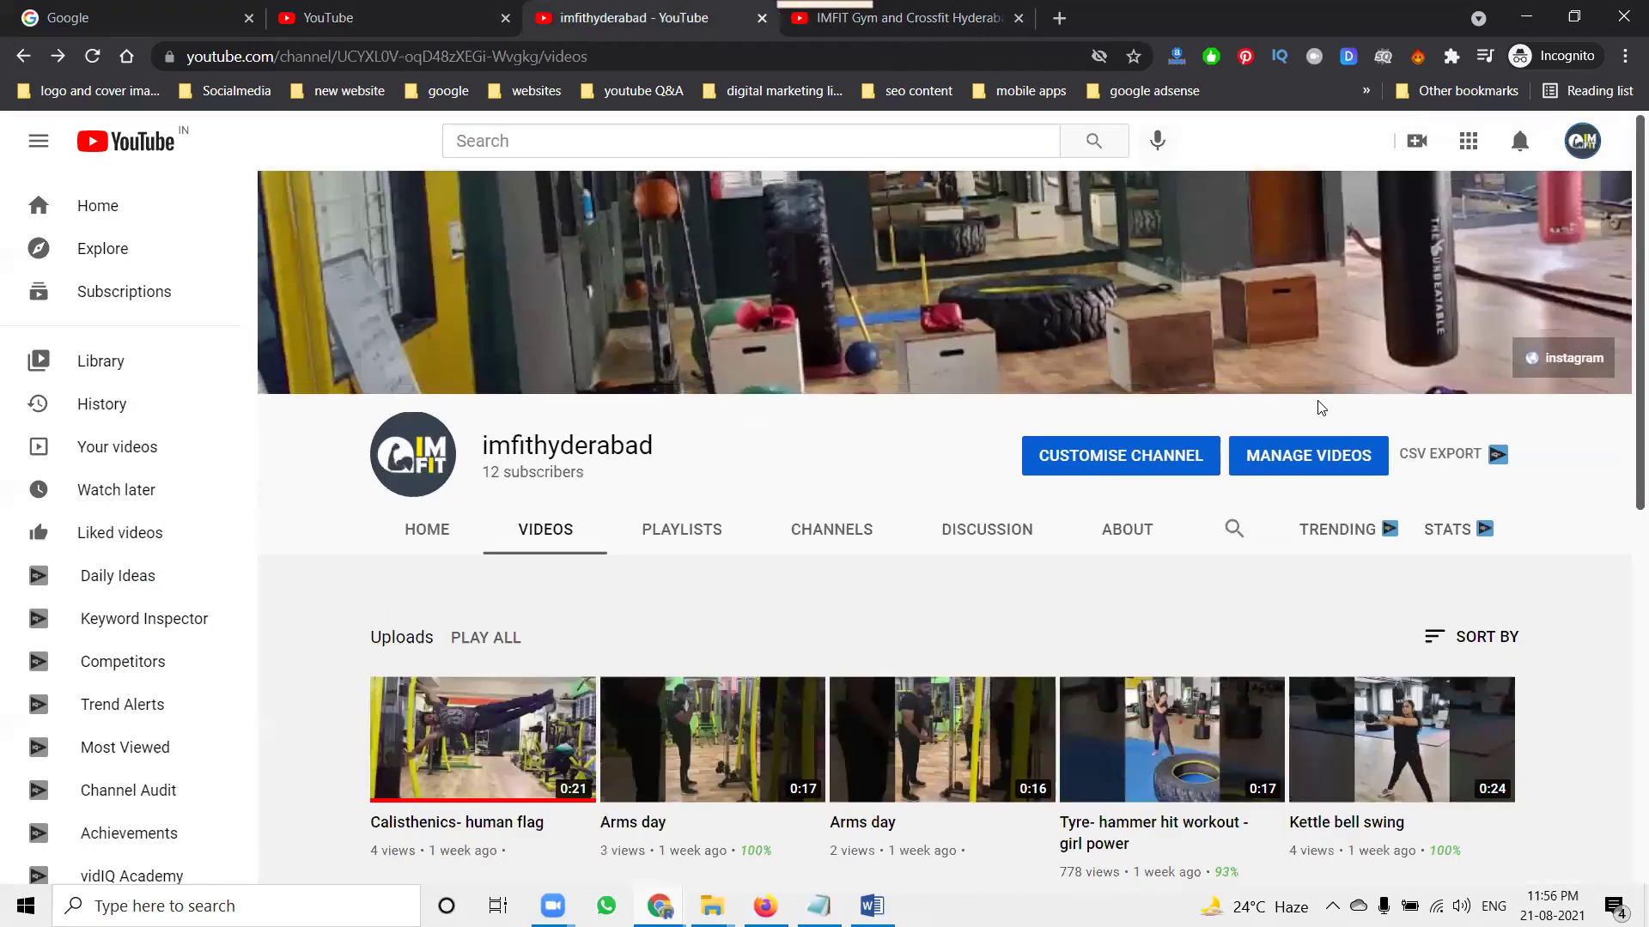
pyautogui.click(1289, 457)
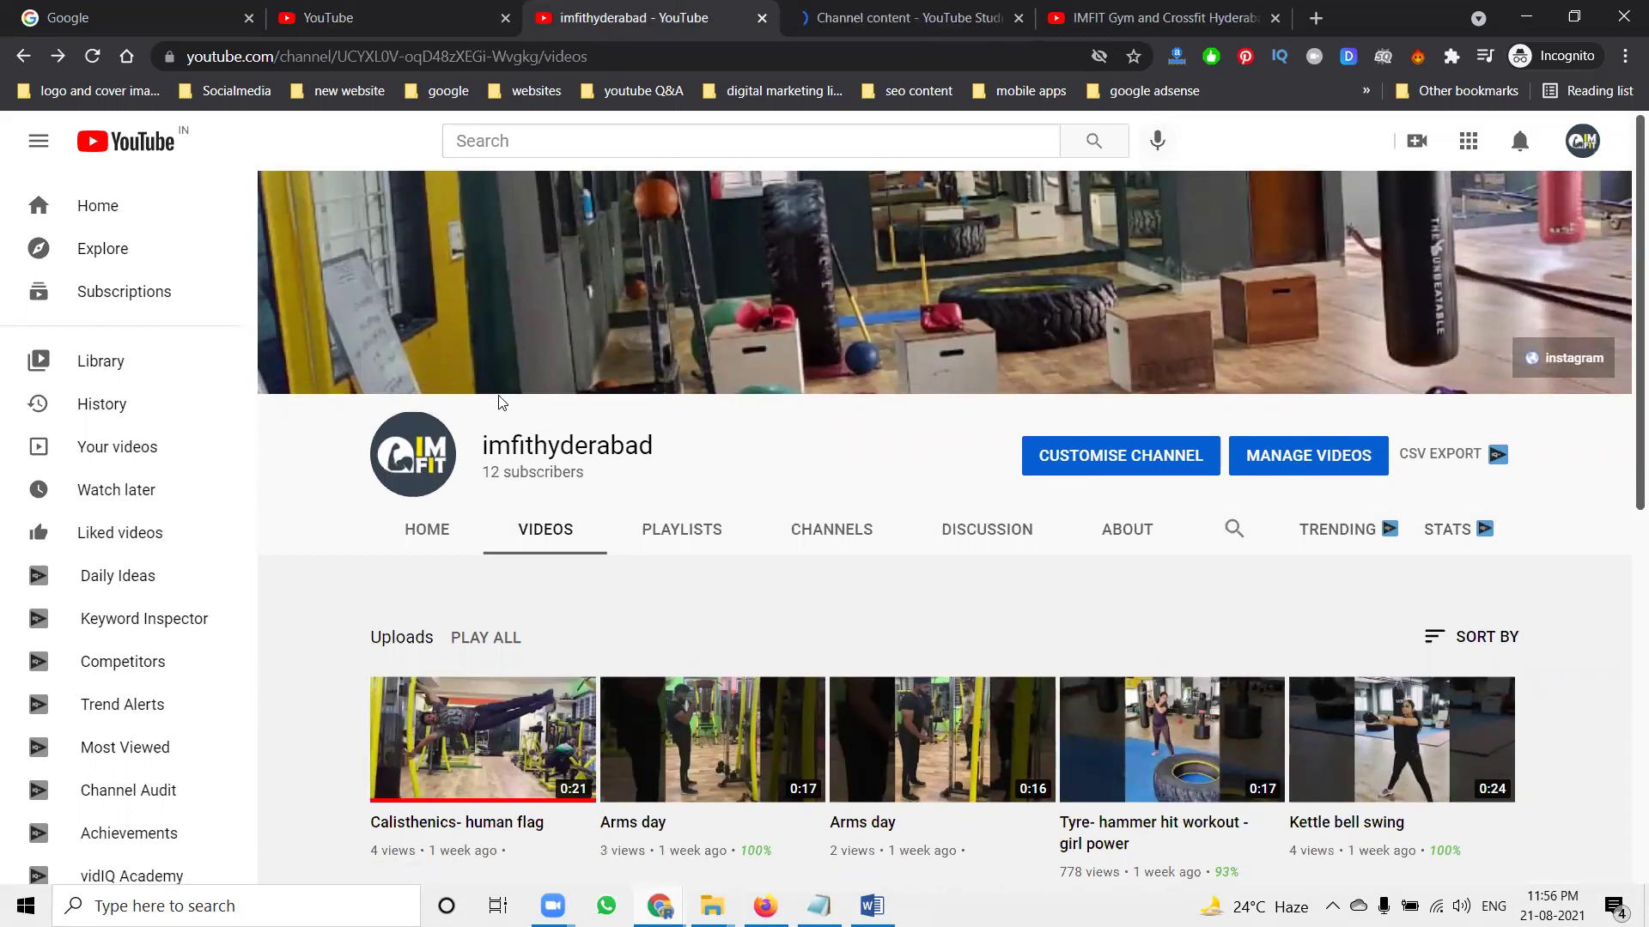
pyautogui.click(902, 17)
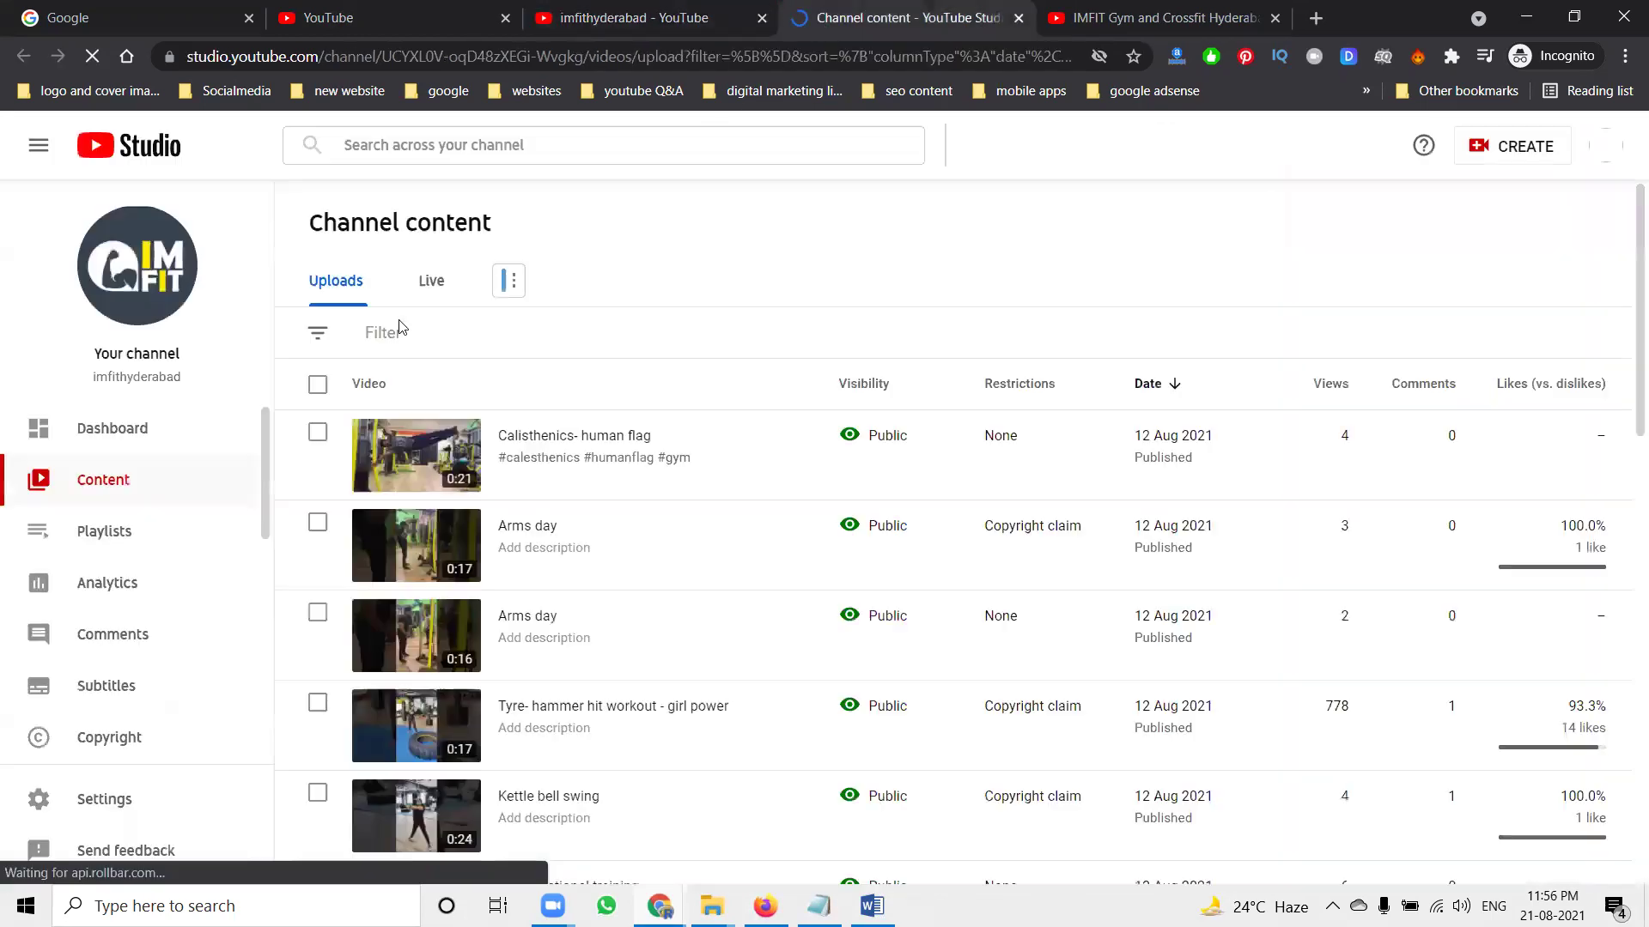
# Filter the uploads by copyright claims, check the first video's restriction, and clear the filter to review the full list.
pyautogui.click(318, 333)
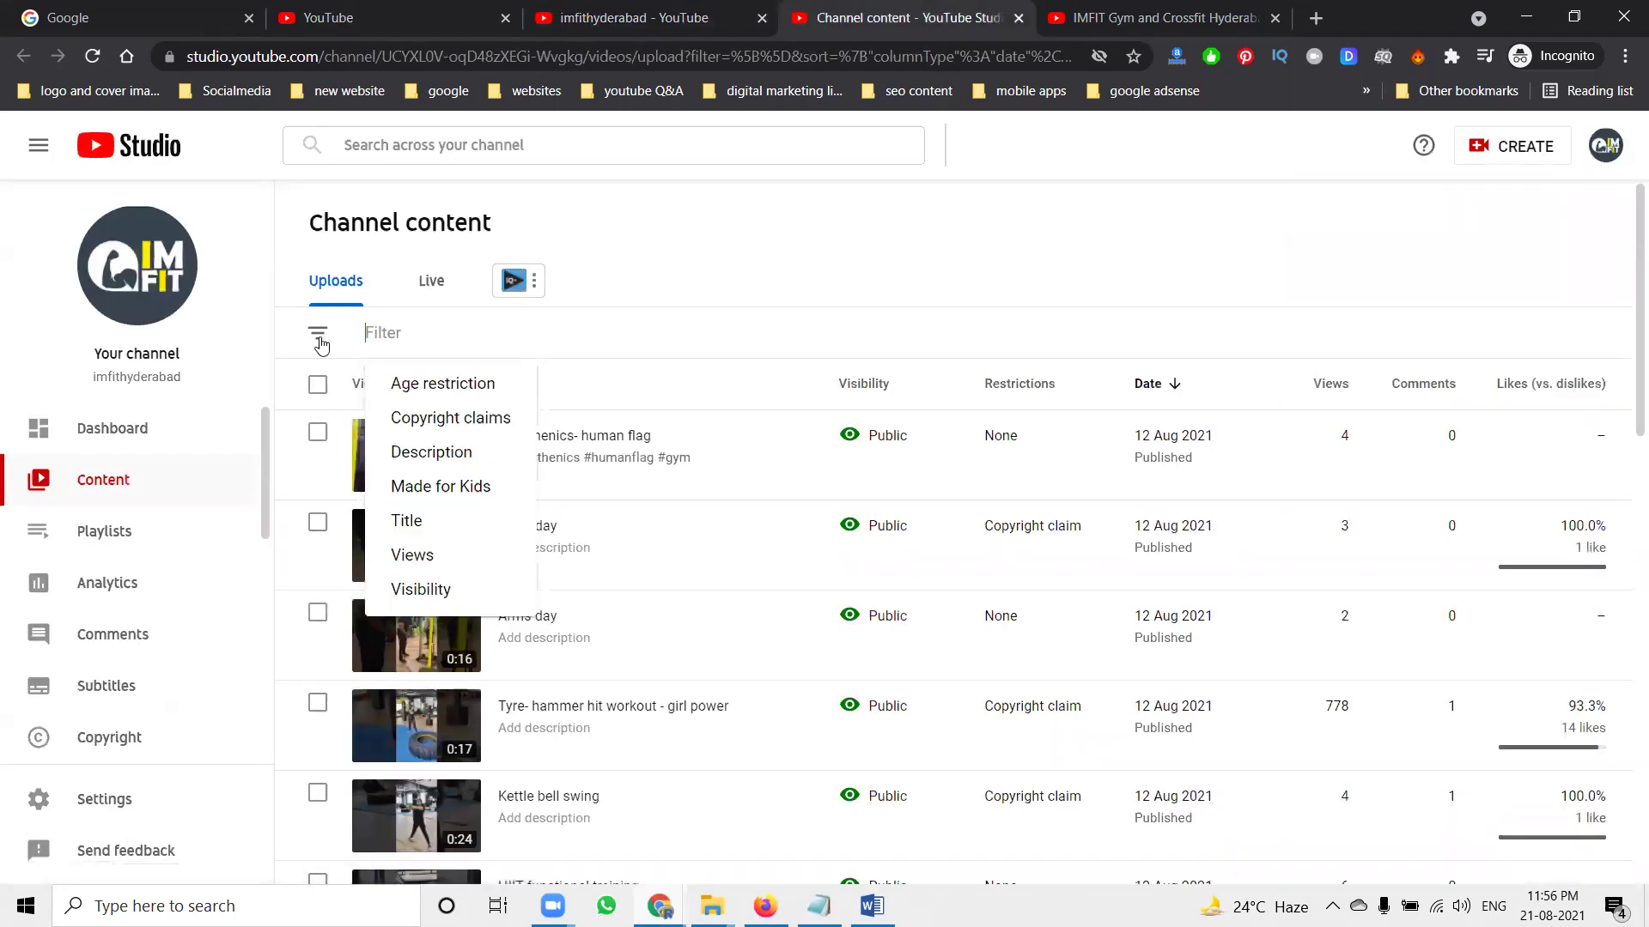
pyautogui.click(405, 418)
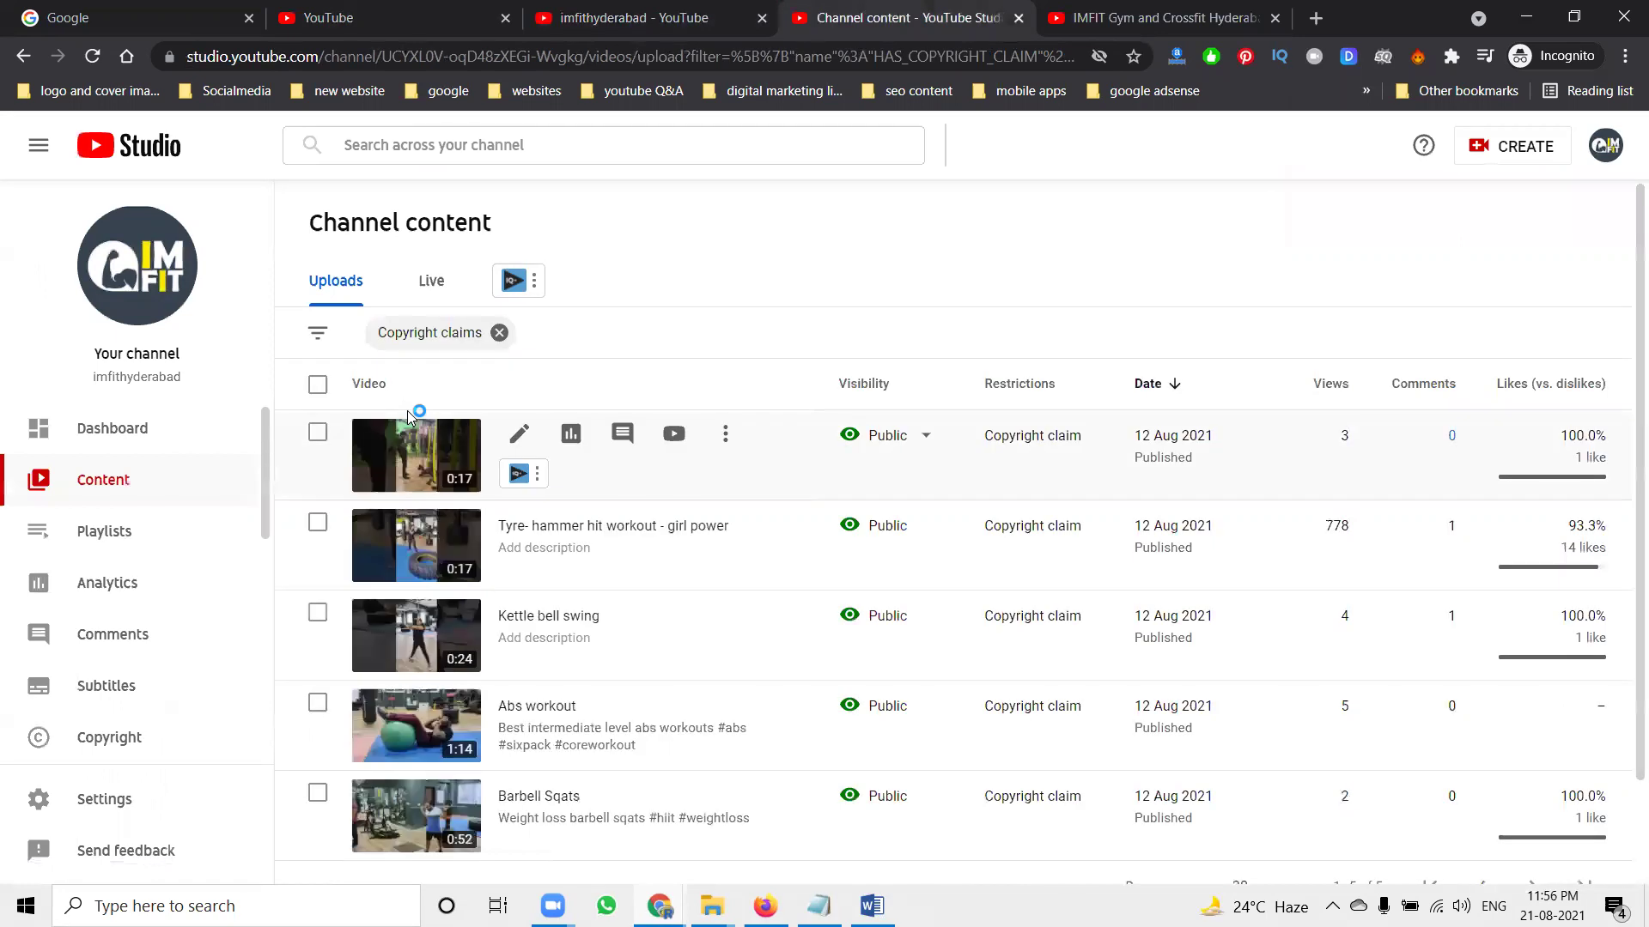
pyautogui.moveTo(1033, 453)
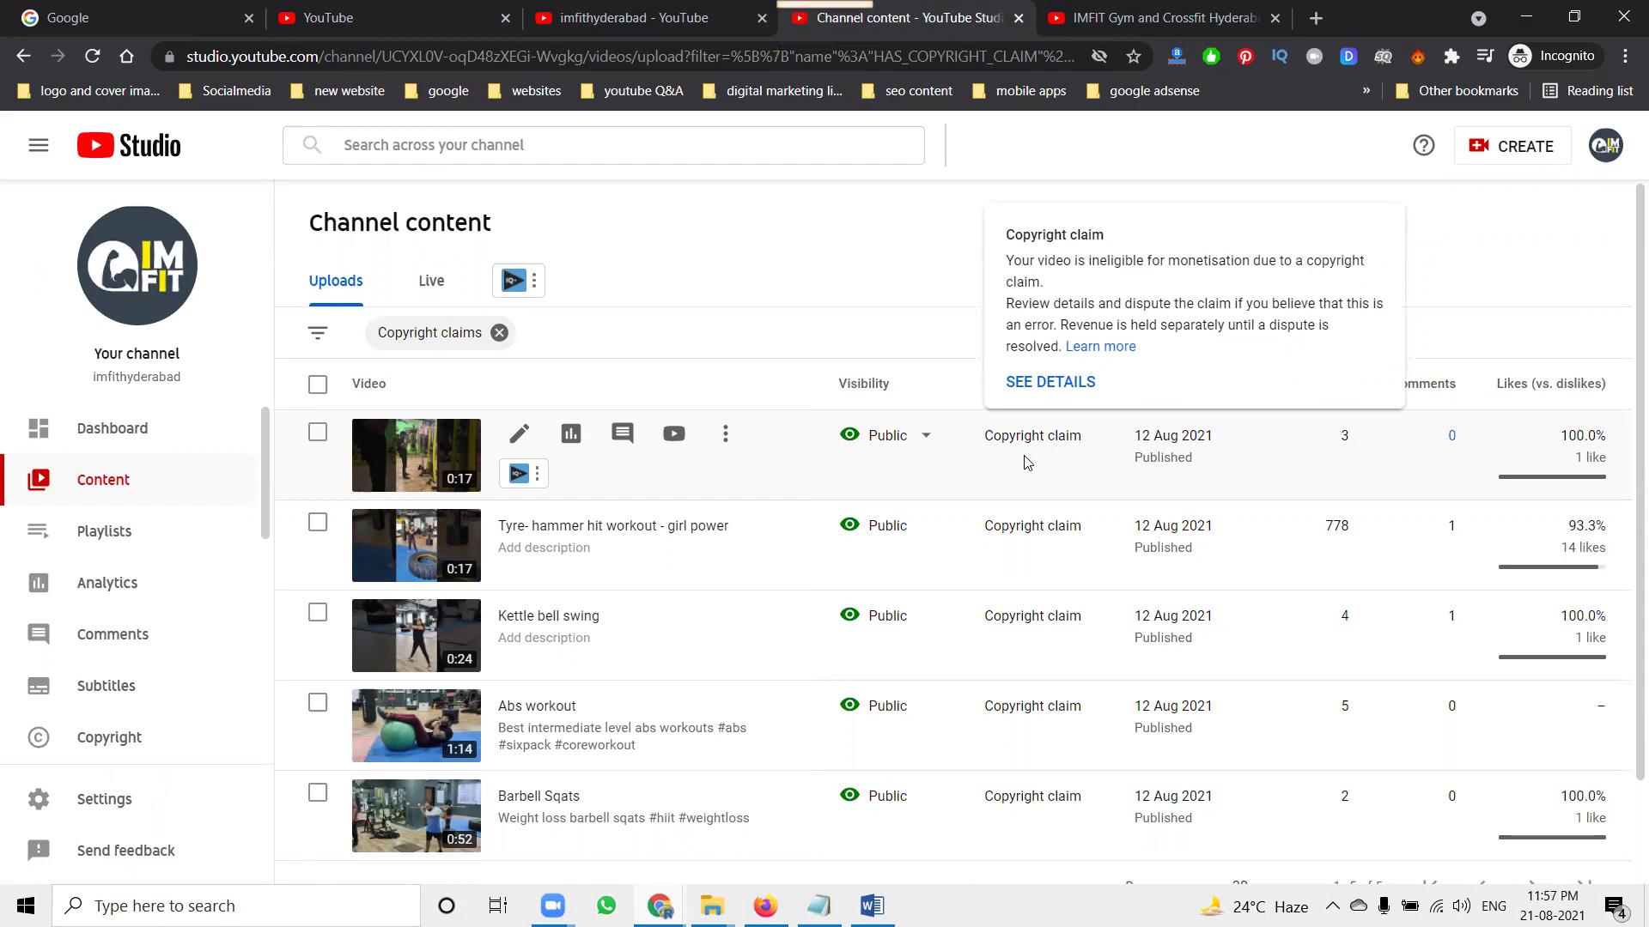
pyautogui.click(499, 332)
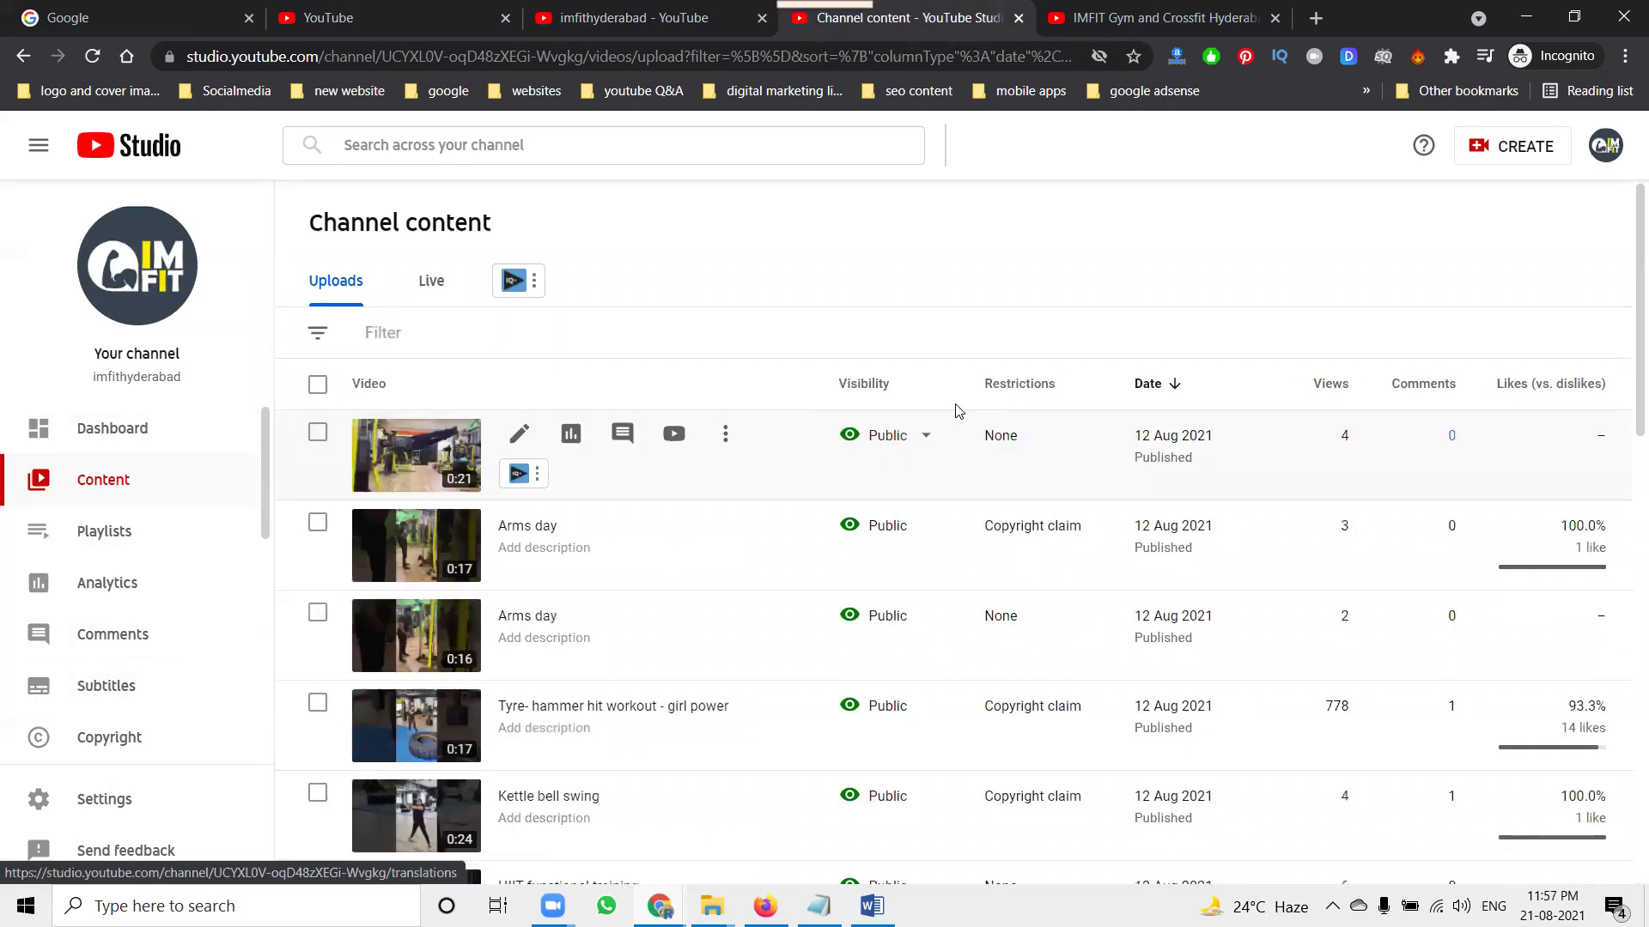
pyautogui.scroll(-2, 1032, 447)
pyautogui.scroll(-3, 1032, 447)
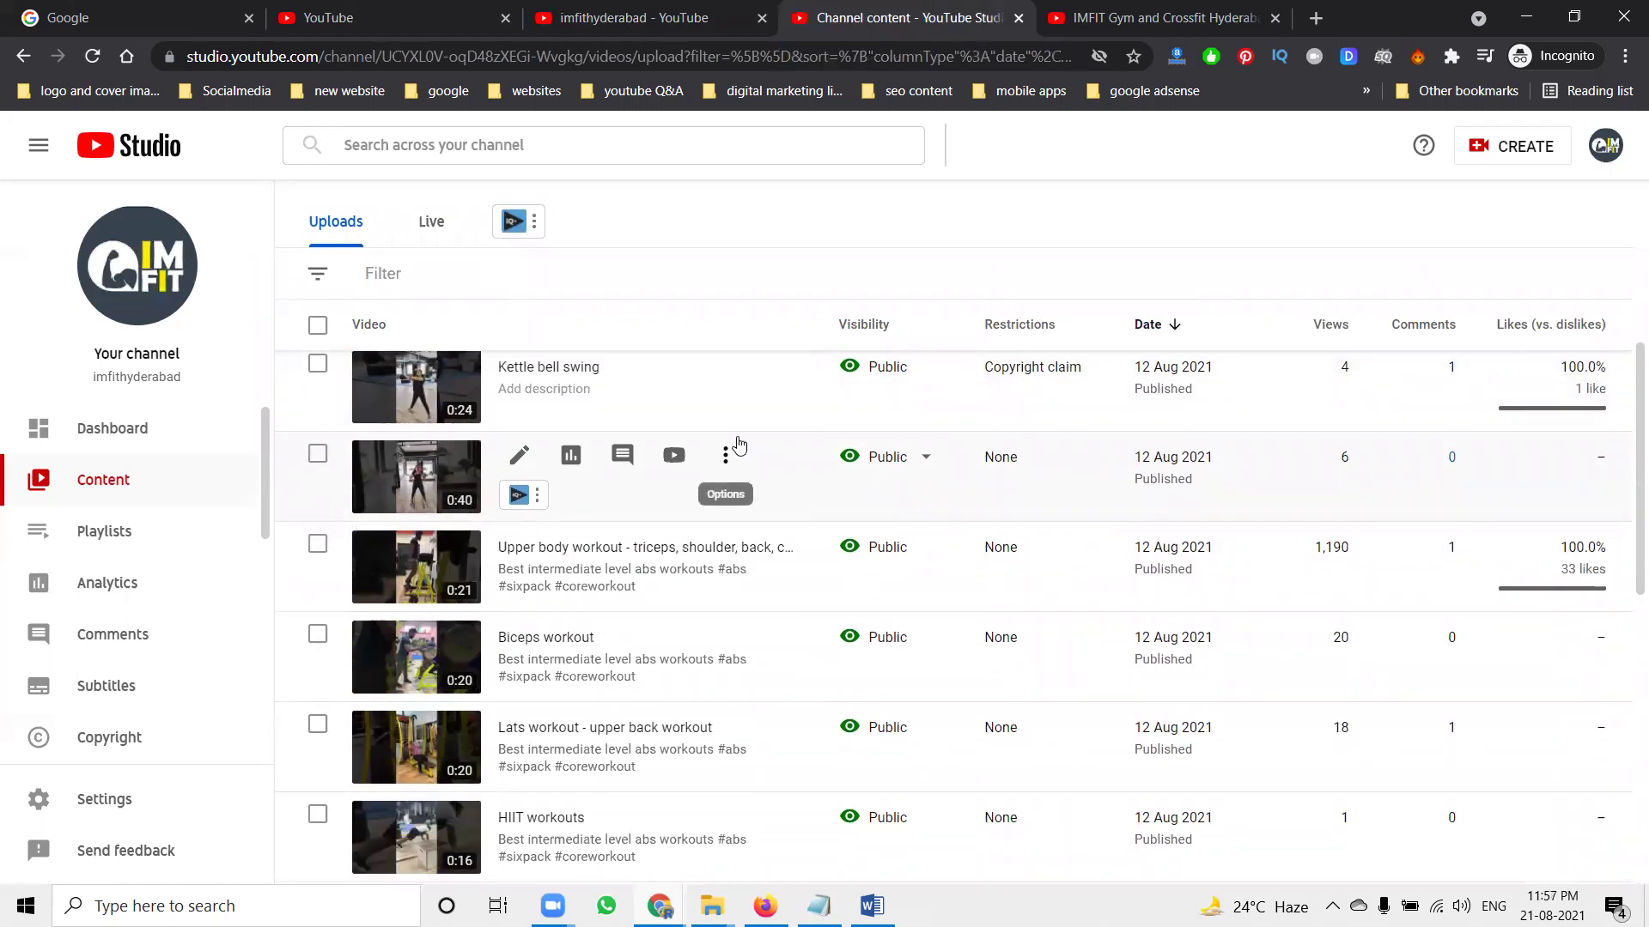
# Open the advanced settings of the imfithyderabad channel in the YouTube account settings.
pyautogui.click(634, 16)
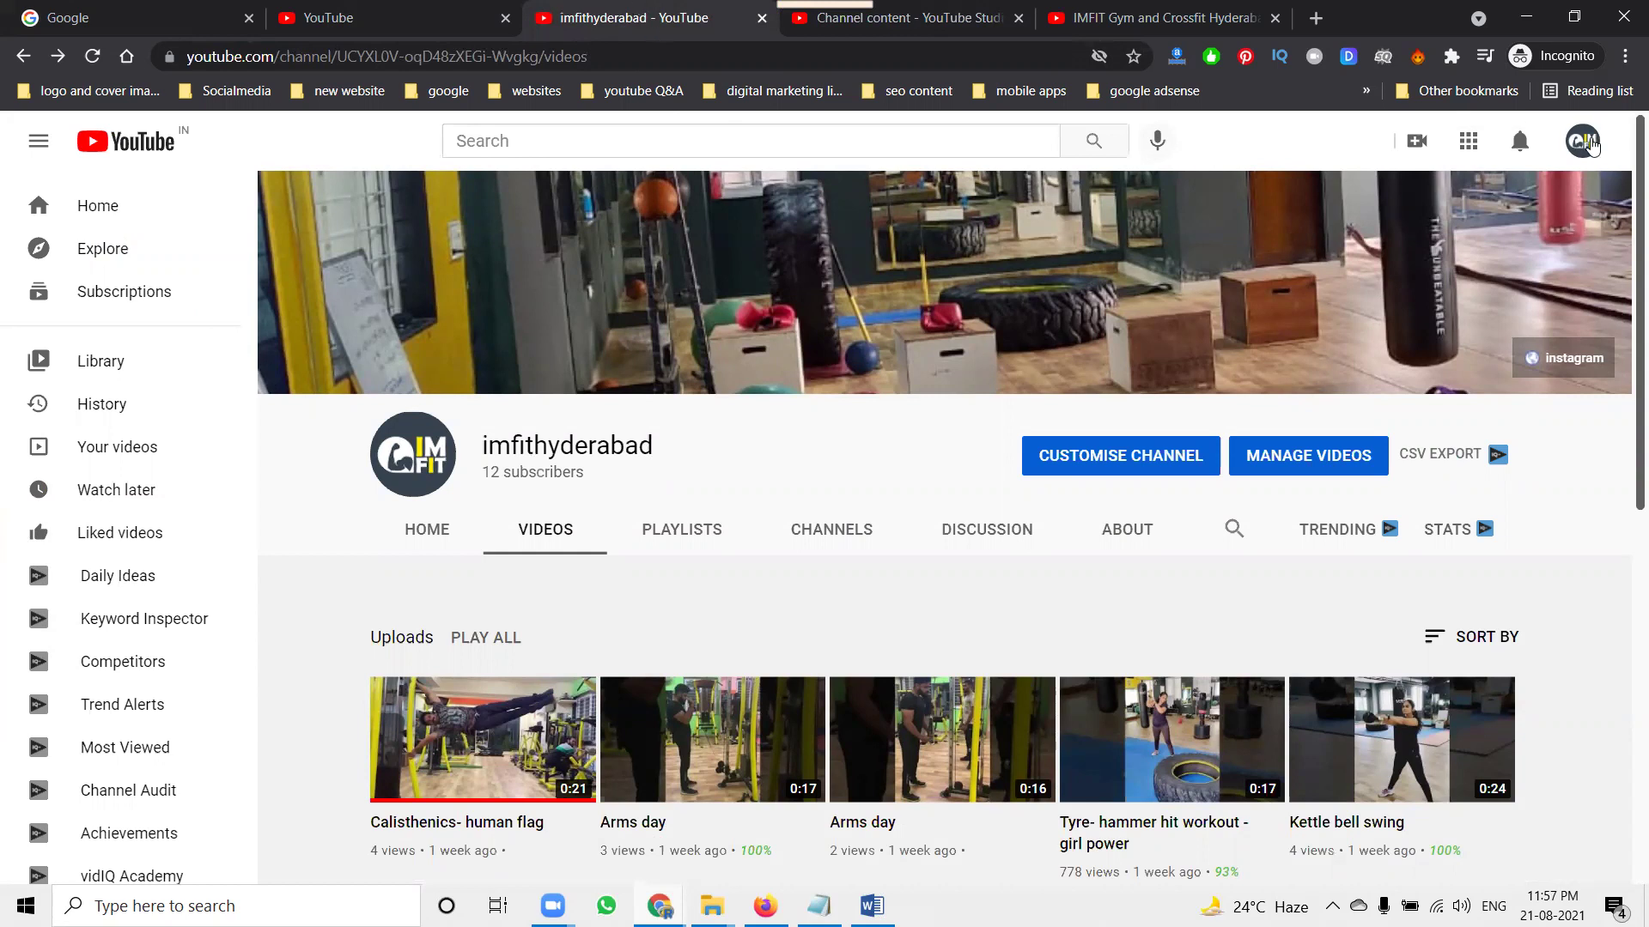
pyautogui.click(1584, 144)
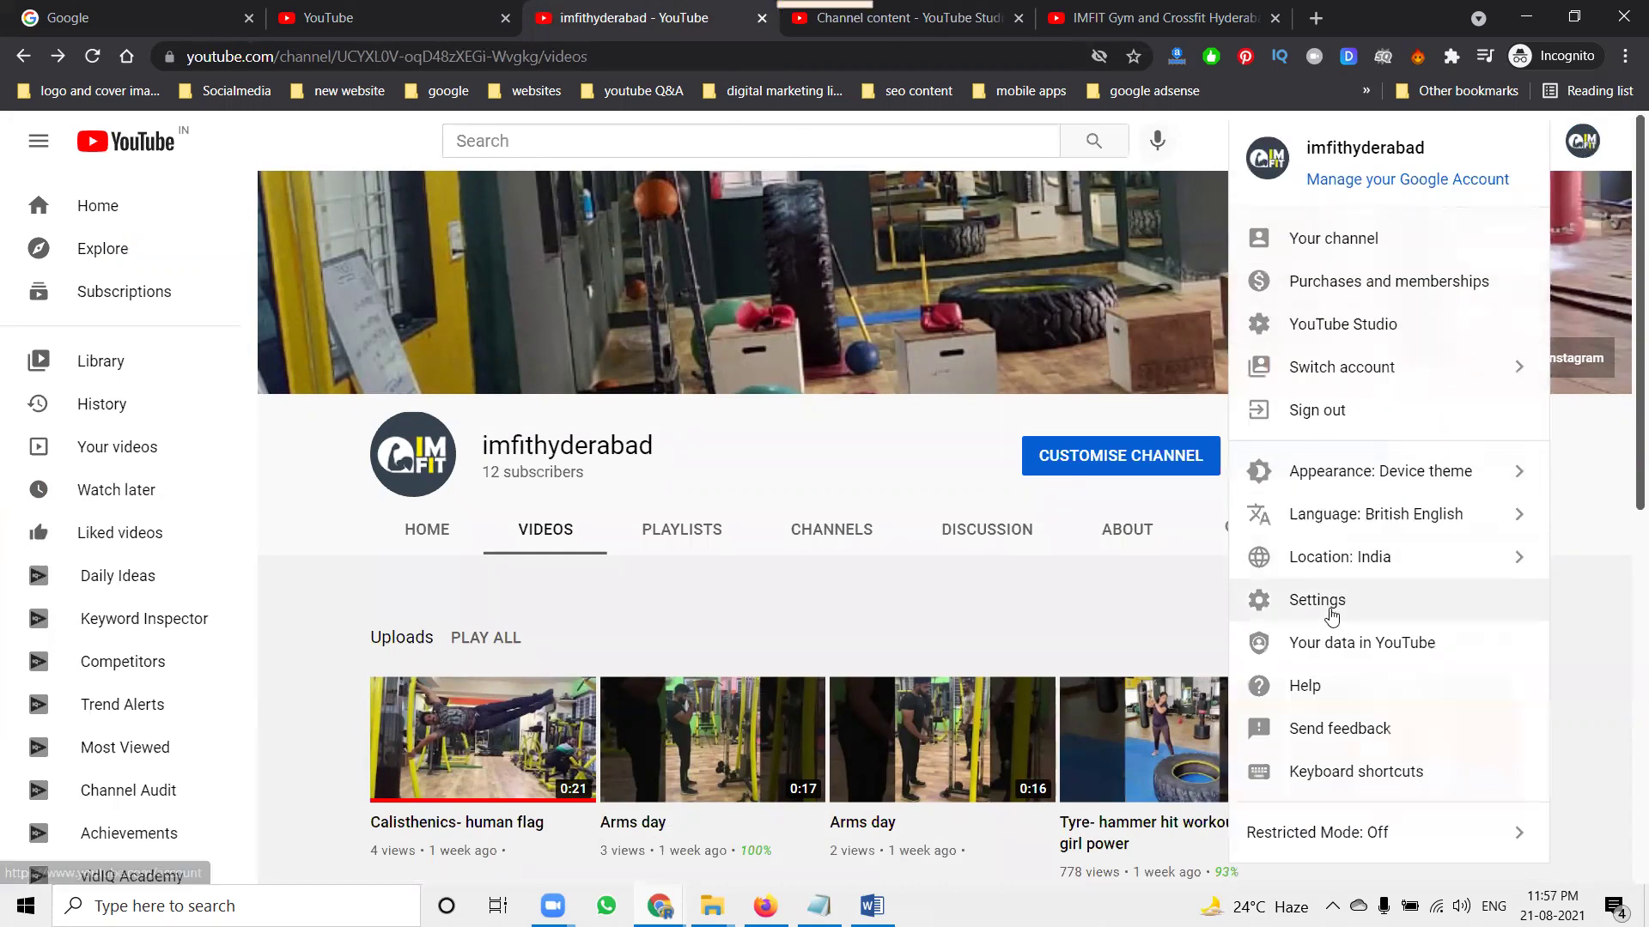
pyautogui.click(1278, 604)
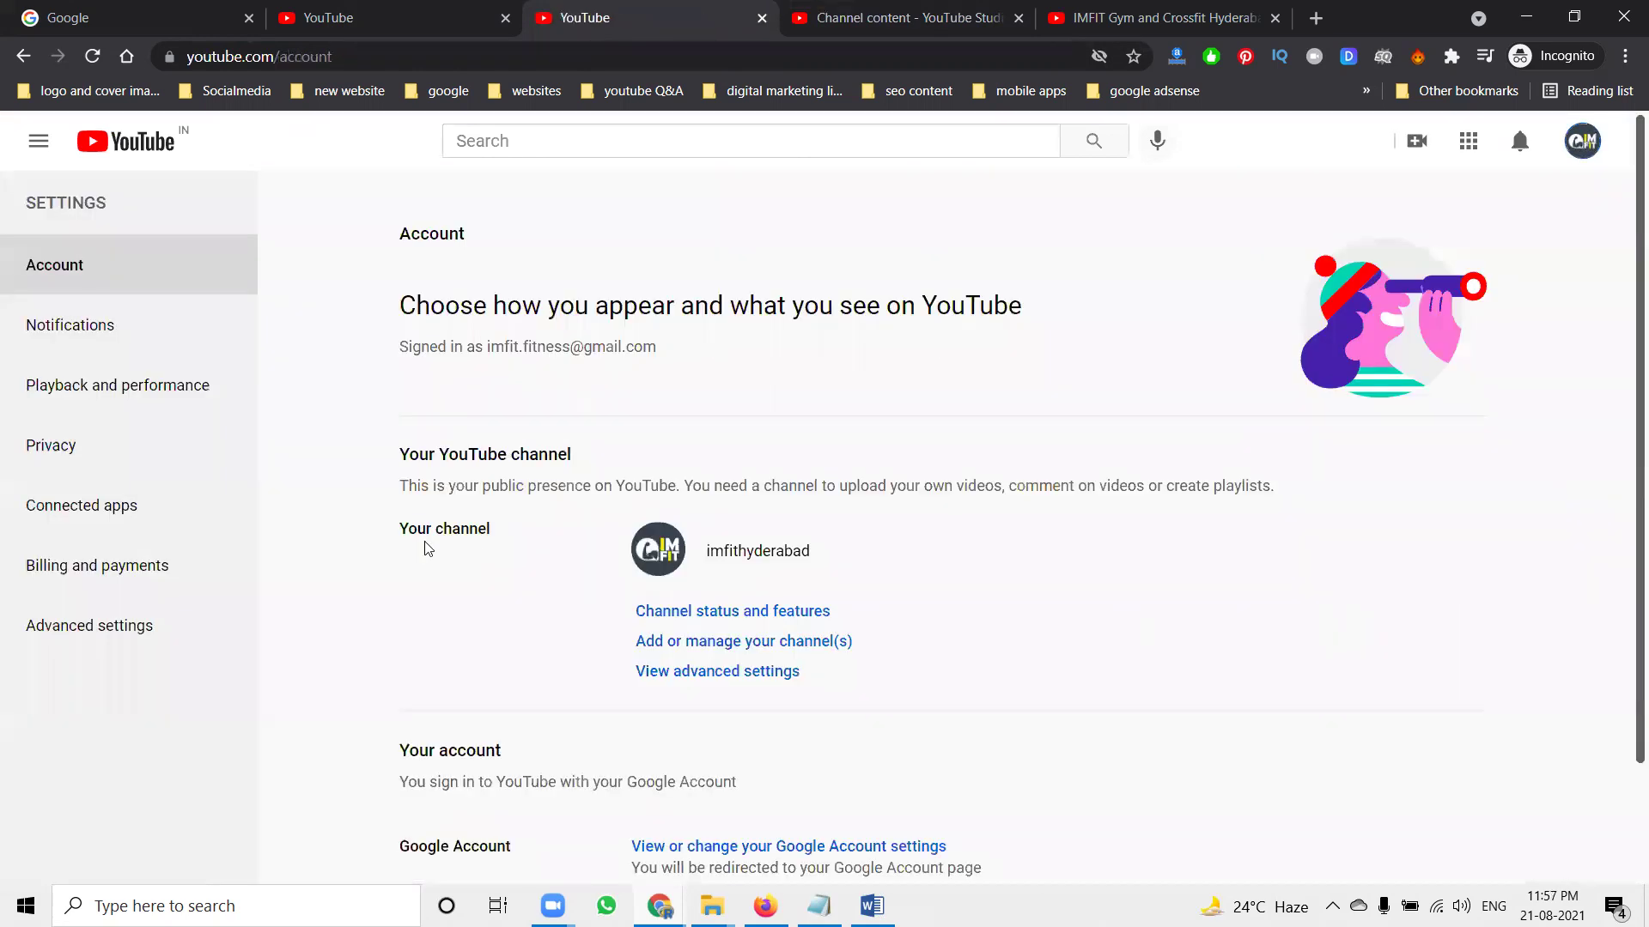
pyautogui.scroll(-3, 166, 587)
pyautogui.click(118, 626)
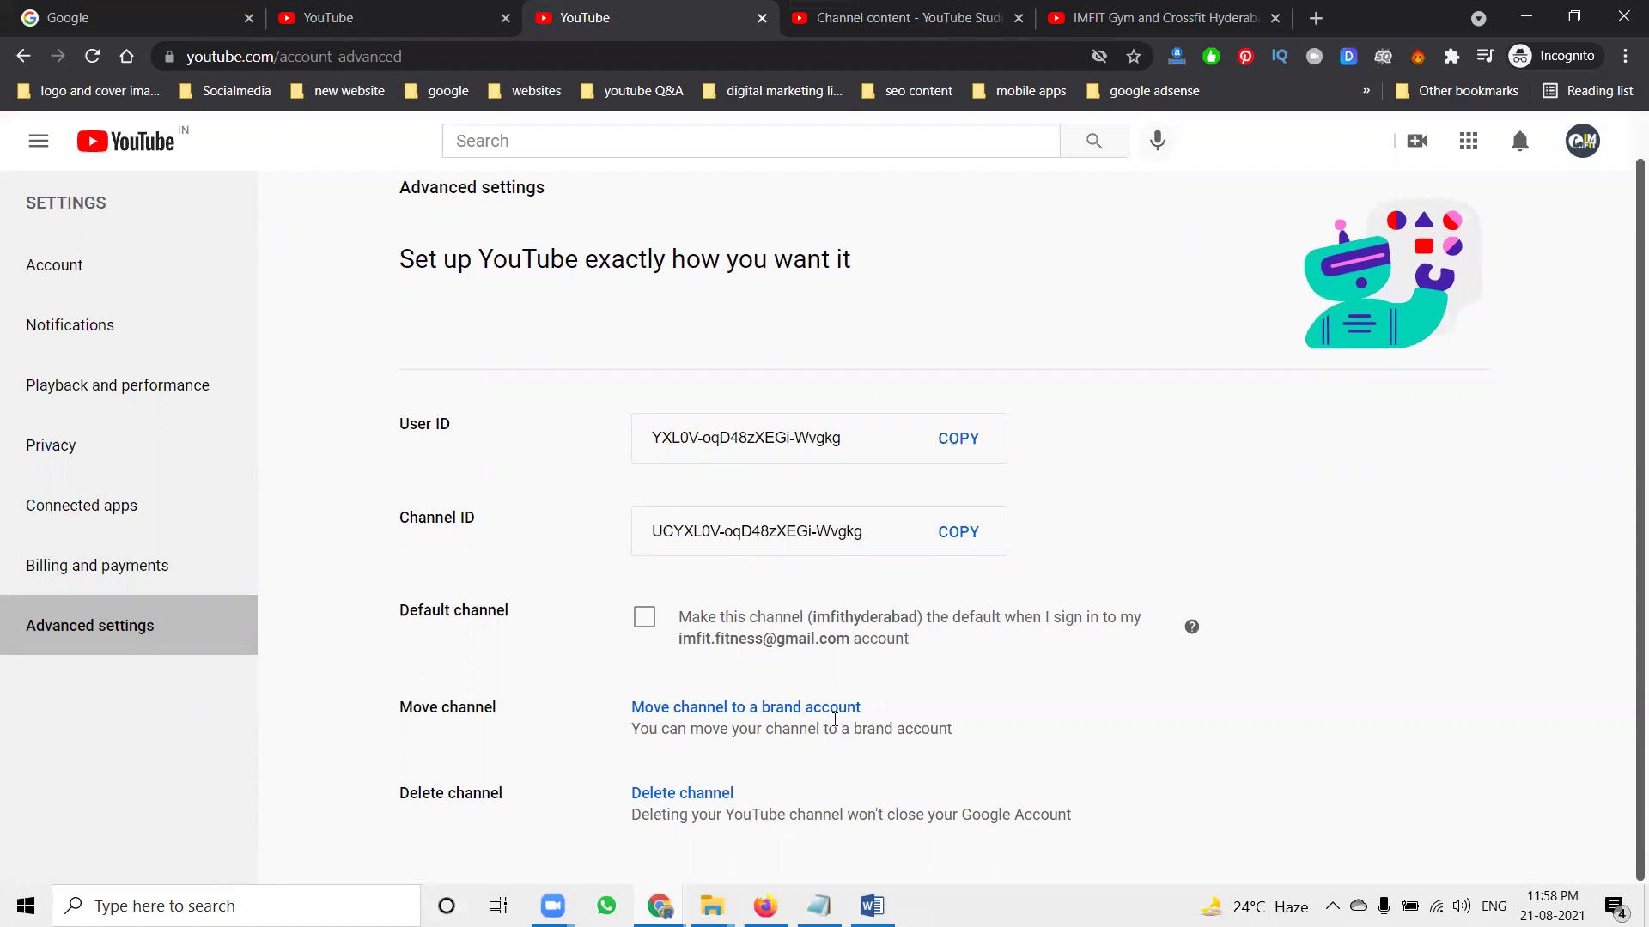
pyautogui.click(57, 264)
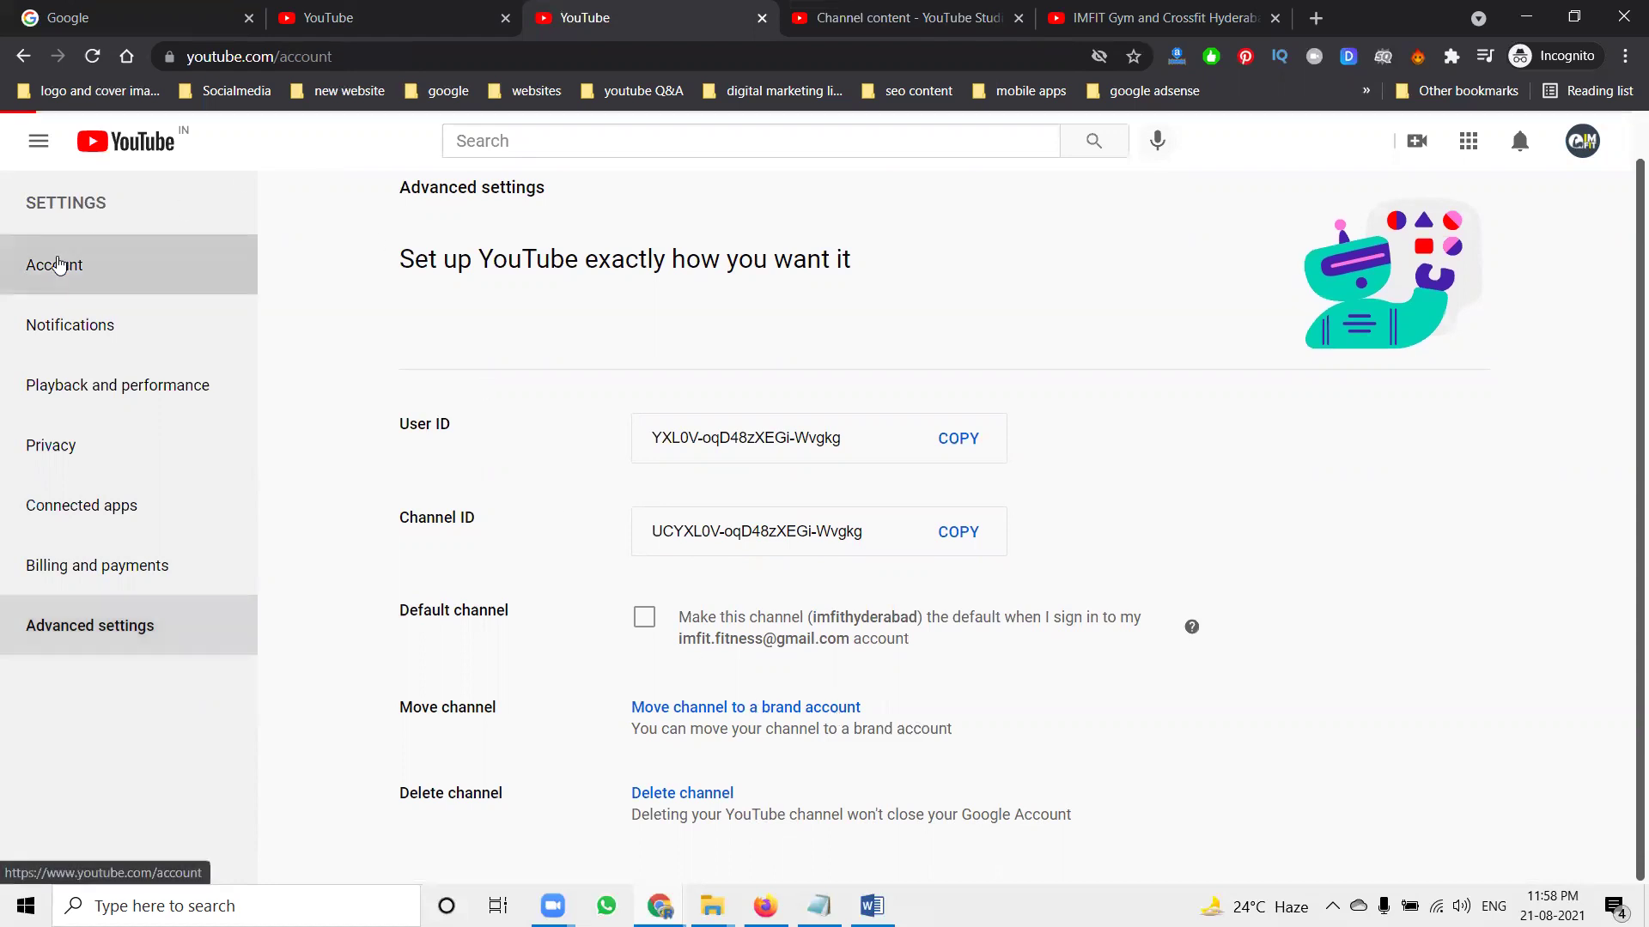
pyautogui.click(92, 622)
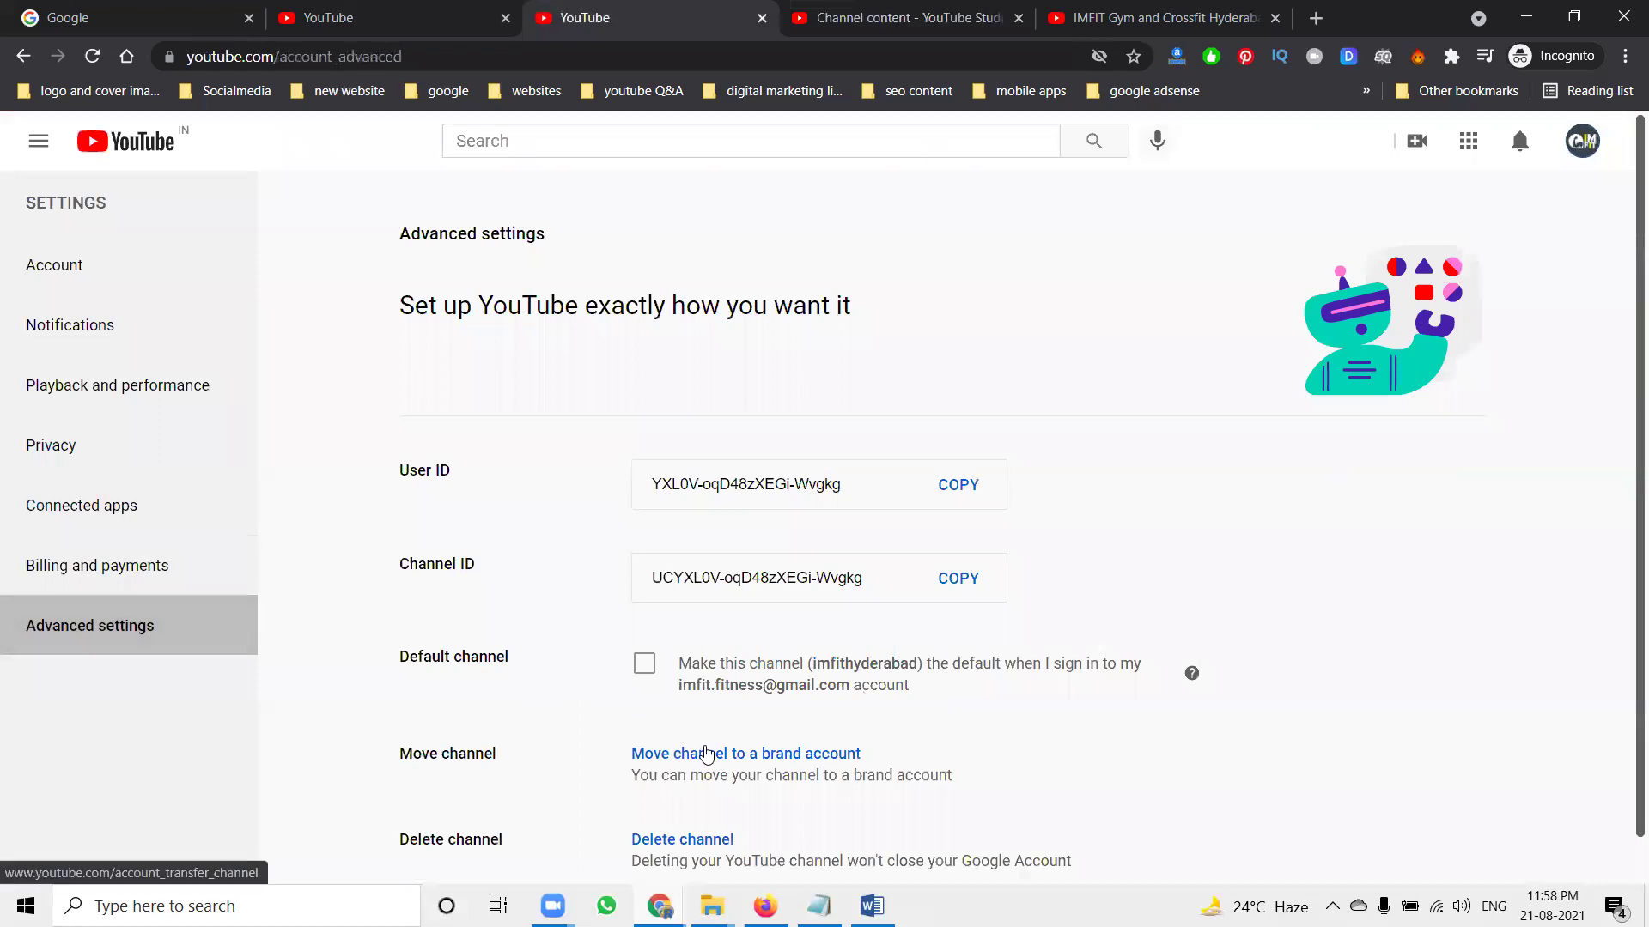
# Start moving the imfithyderabad channel to a brand account and verify the identity with the account password.
pyautogui.click(410, 12)
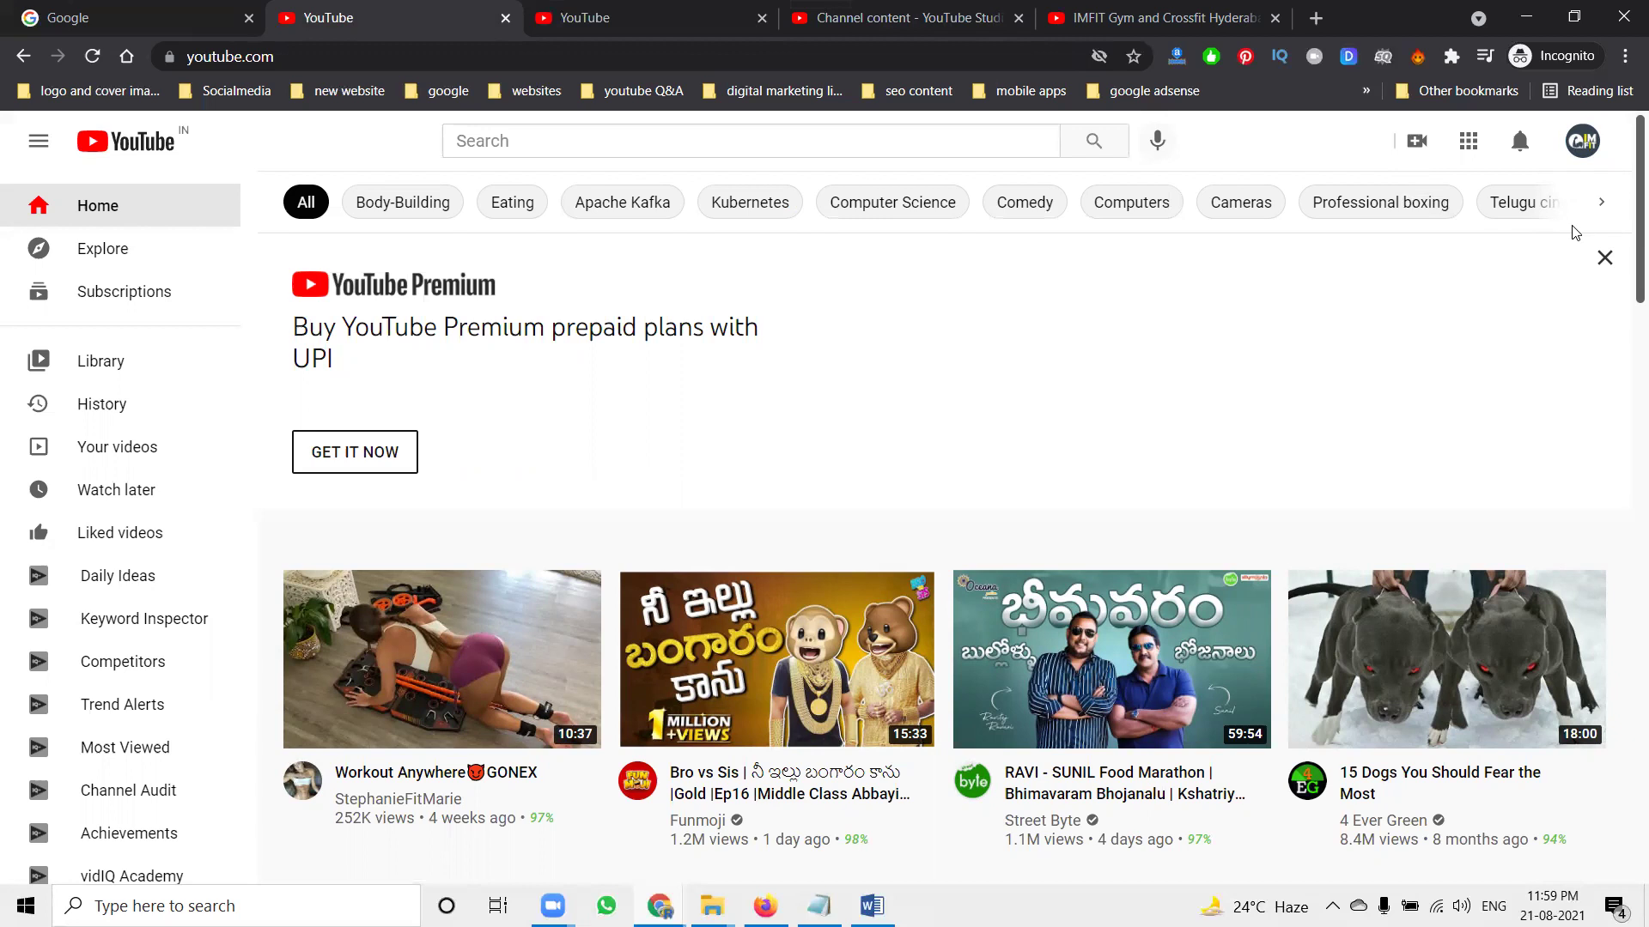
pyautogui.click(624, 19)
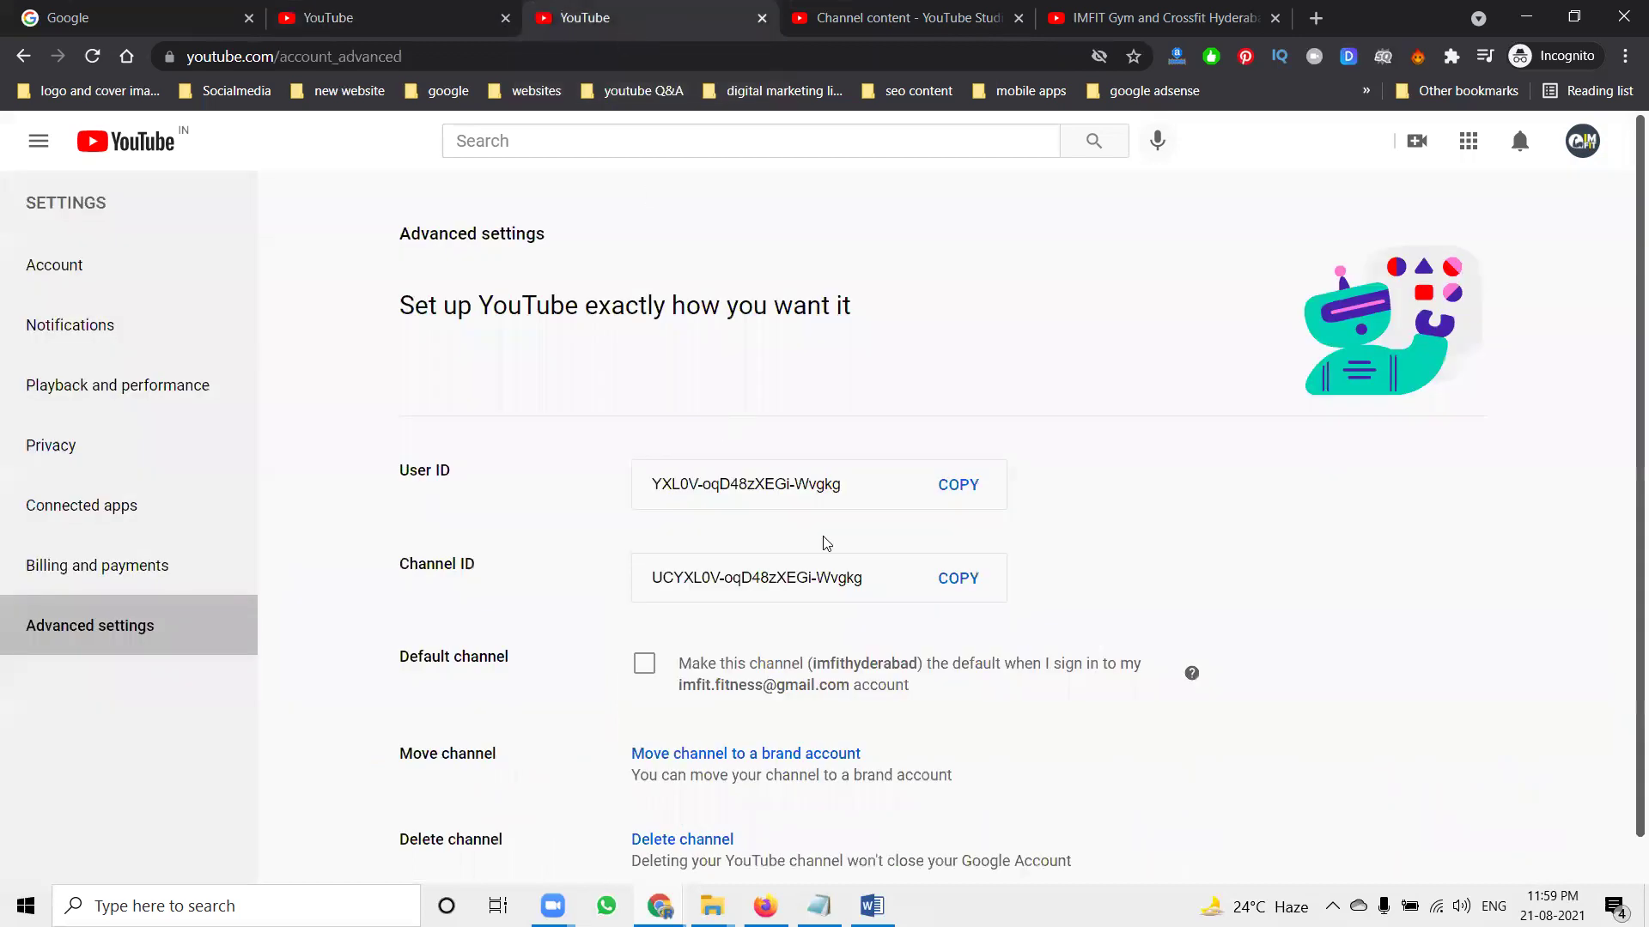
pyautogui.click(702, 764)
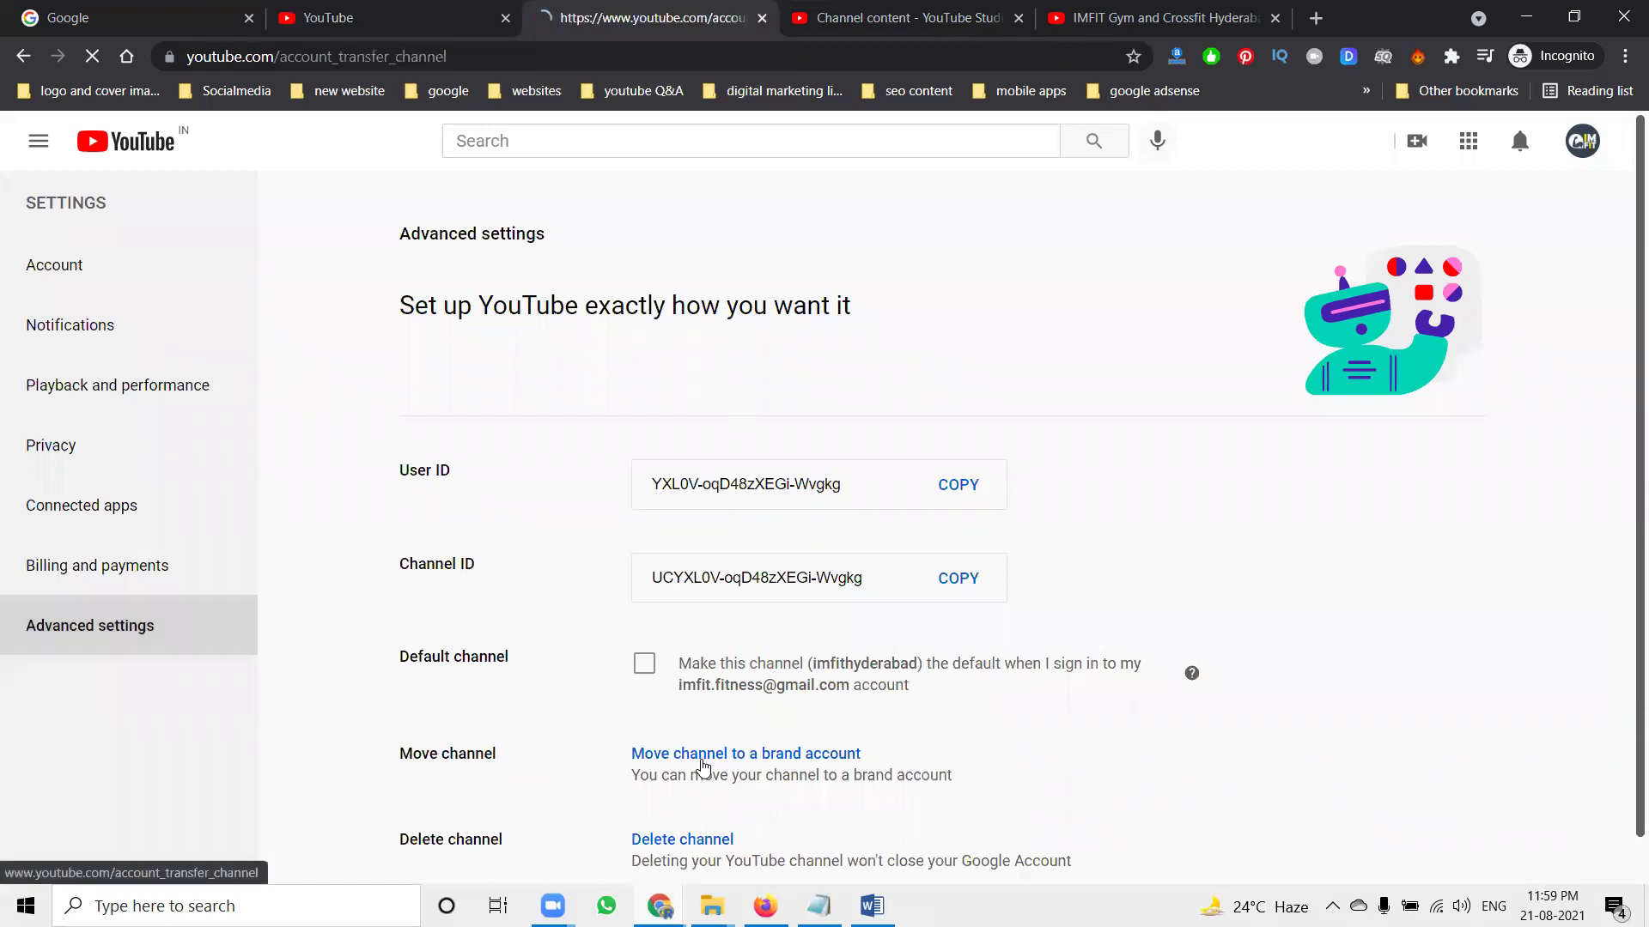
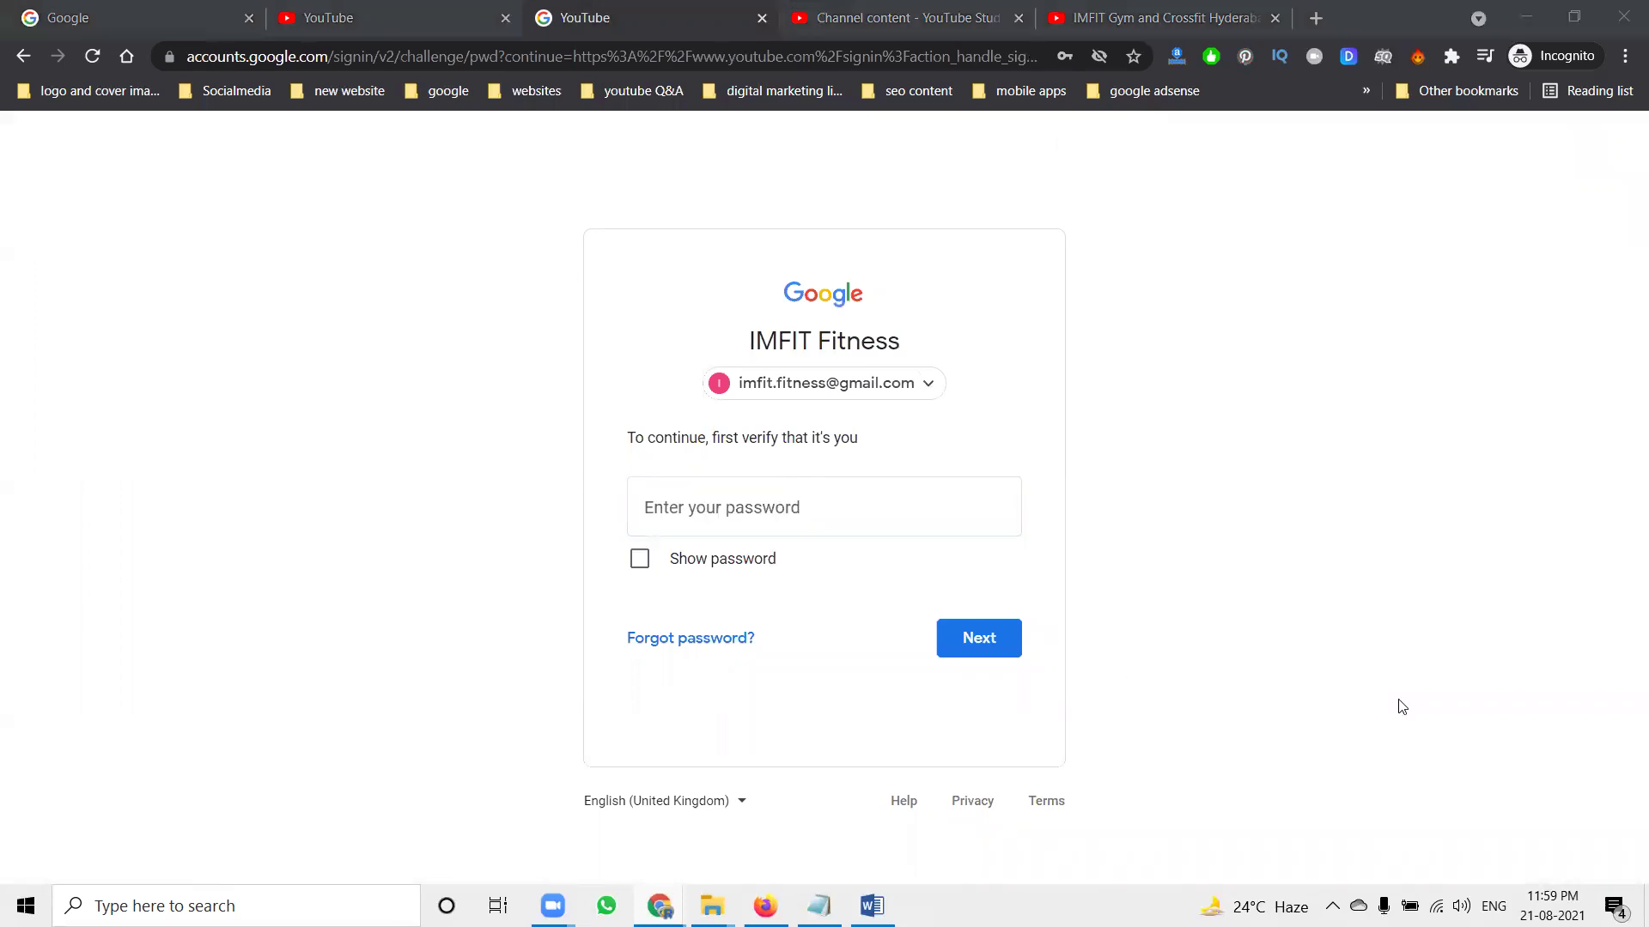
pyautogui.hotkey('ctrl', 'v')
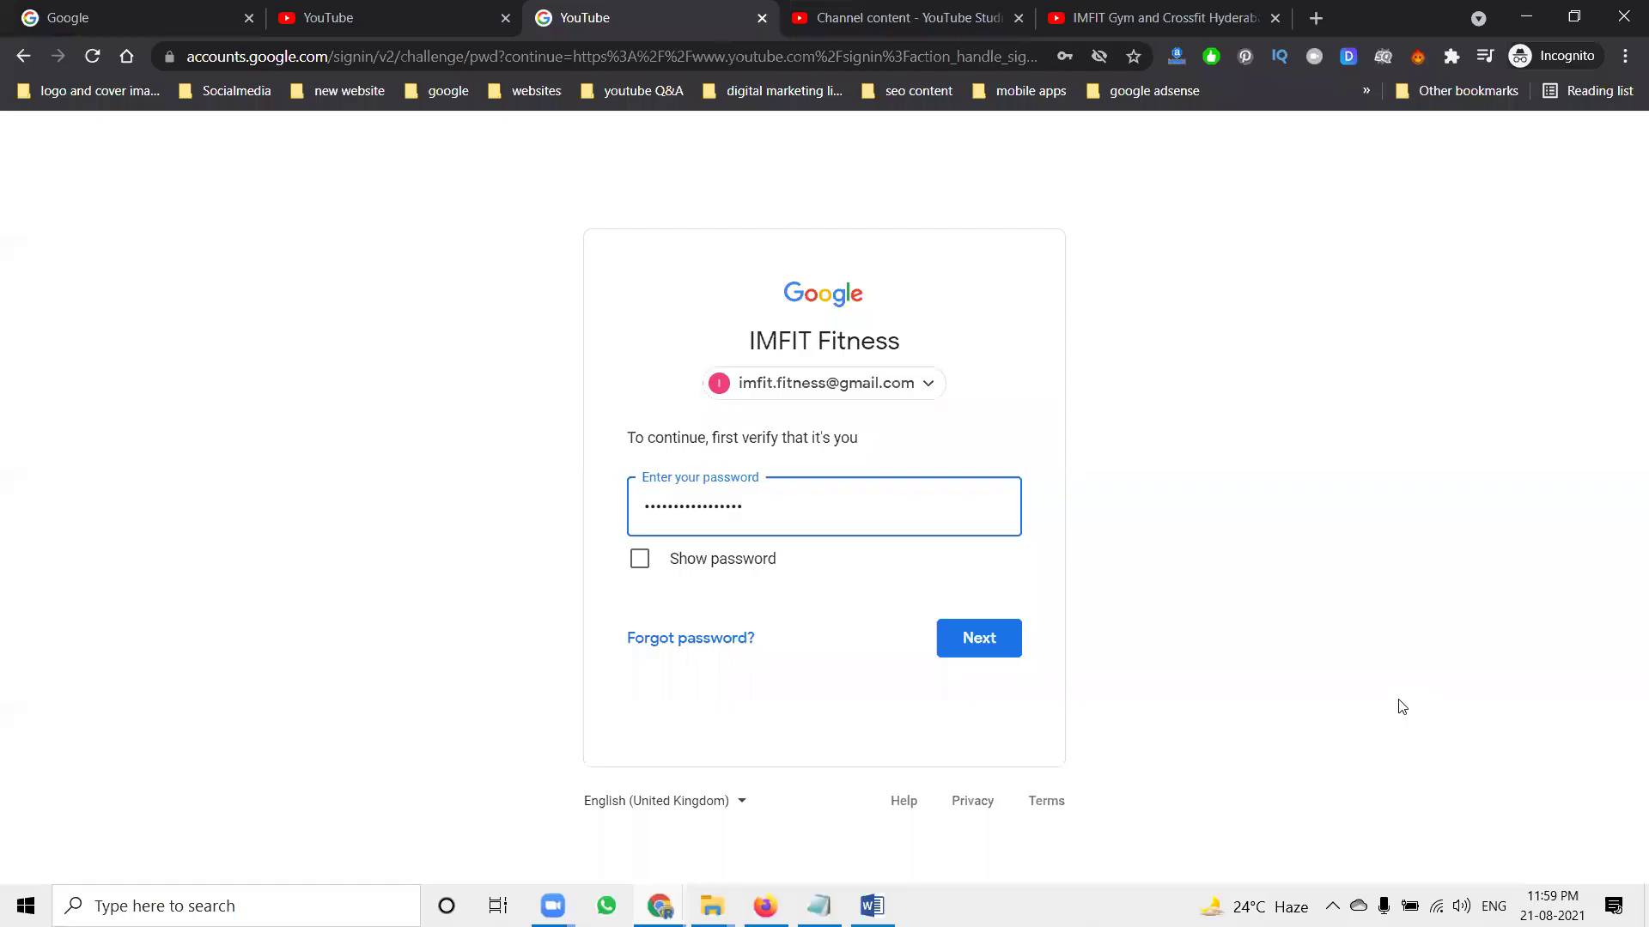
pyautogui.click(956, 643)
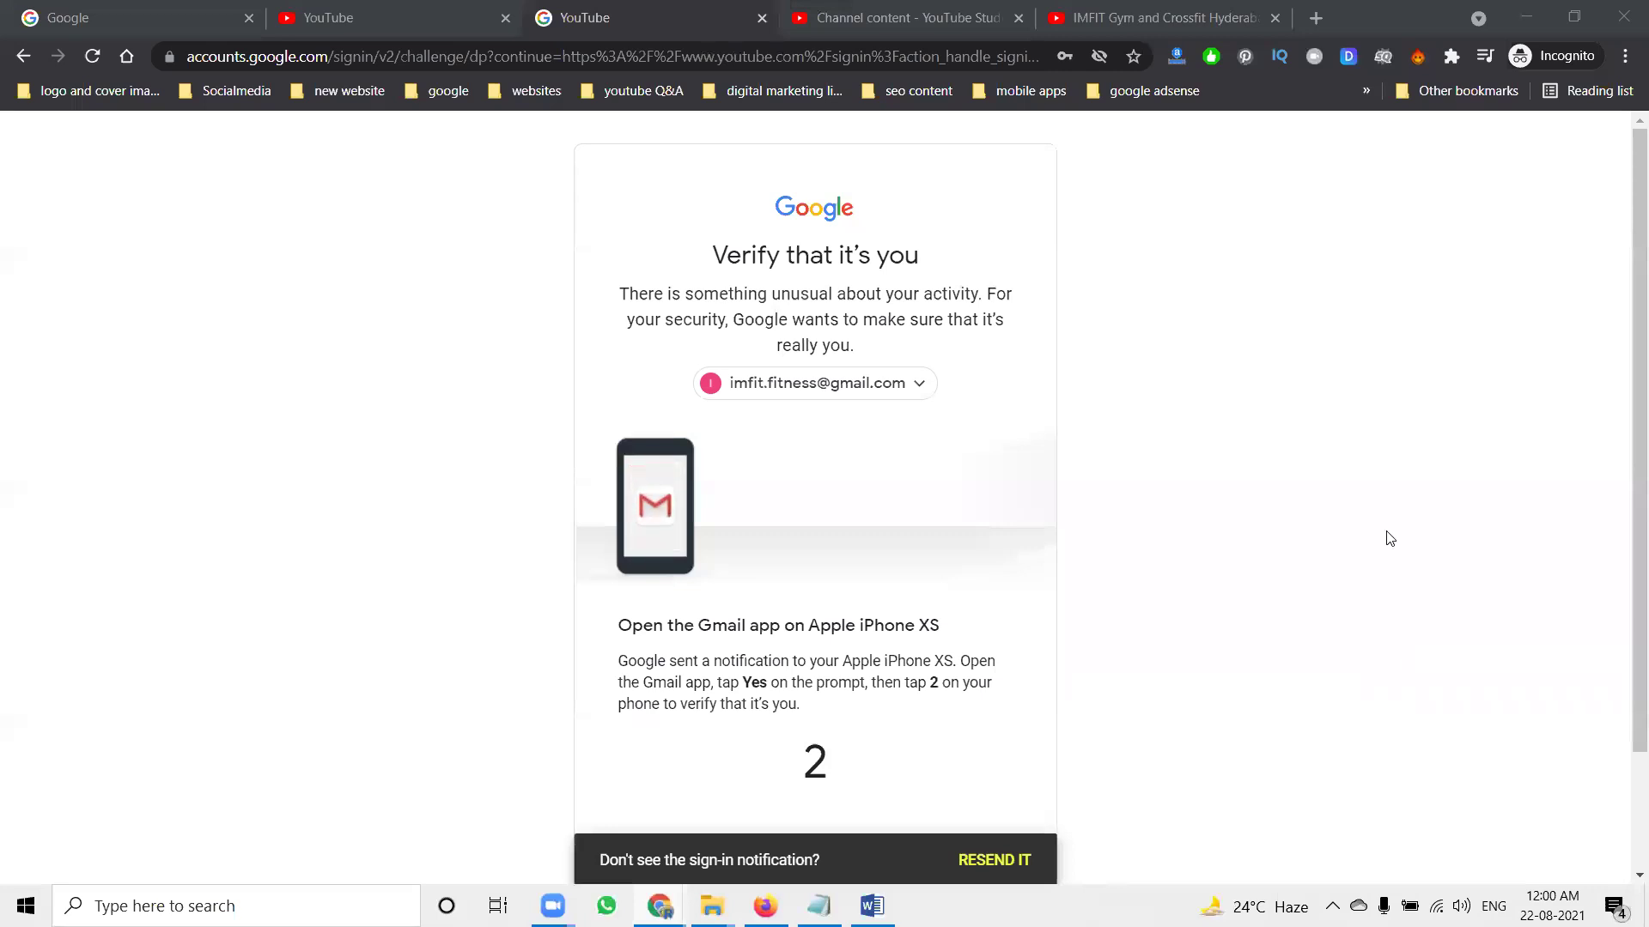
pyautogui.scroll(-2, 1335, 492)
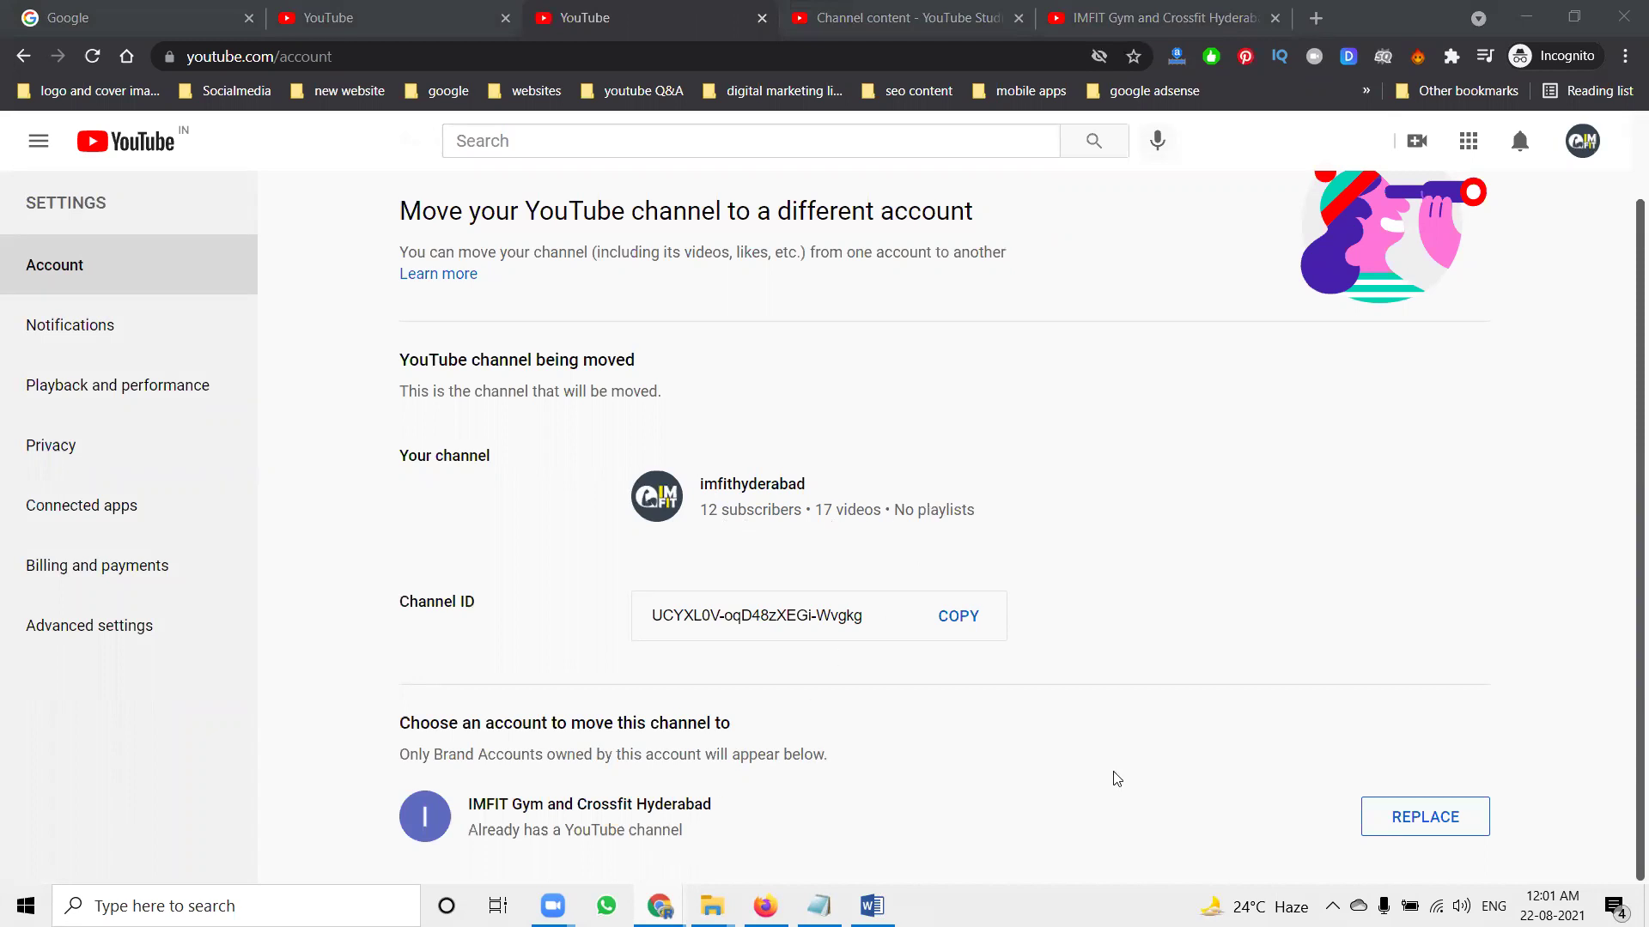
# Replace the IMFIT Gym and Crossfit Hyderabad channel with imfithyderabad, accepting the existing channel's deletion and confirming the move.
pyautogui.click(1424, 819)
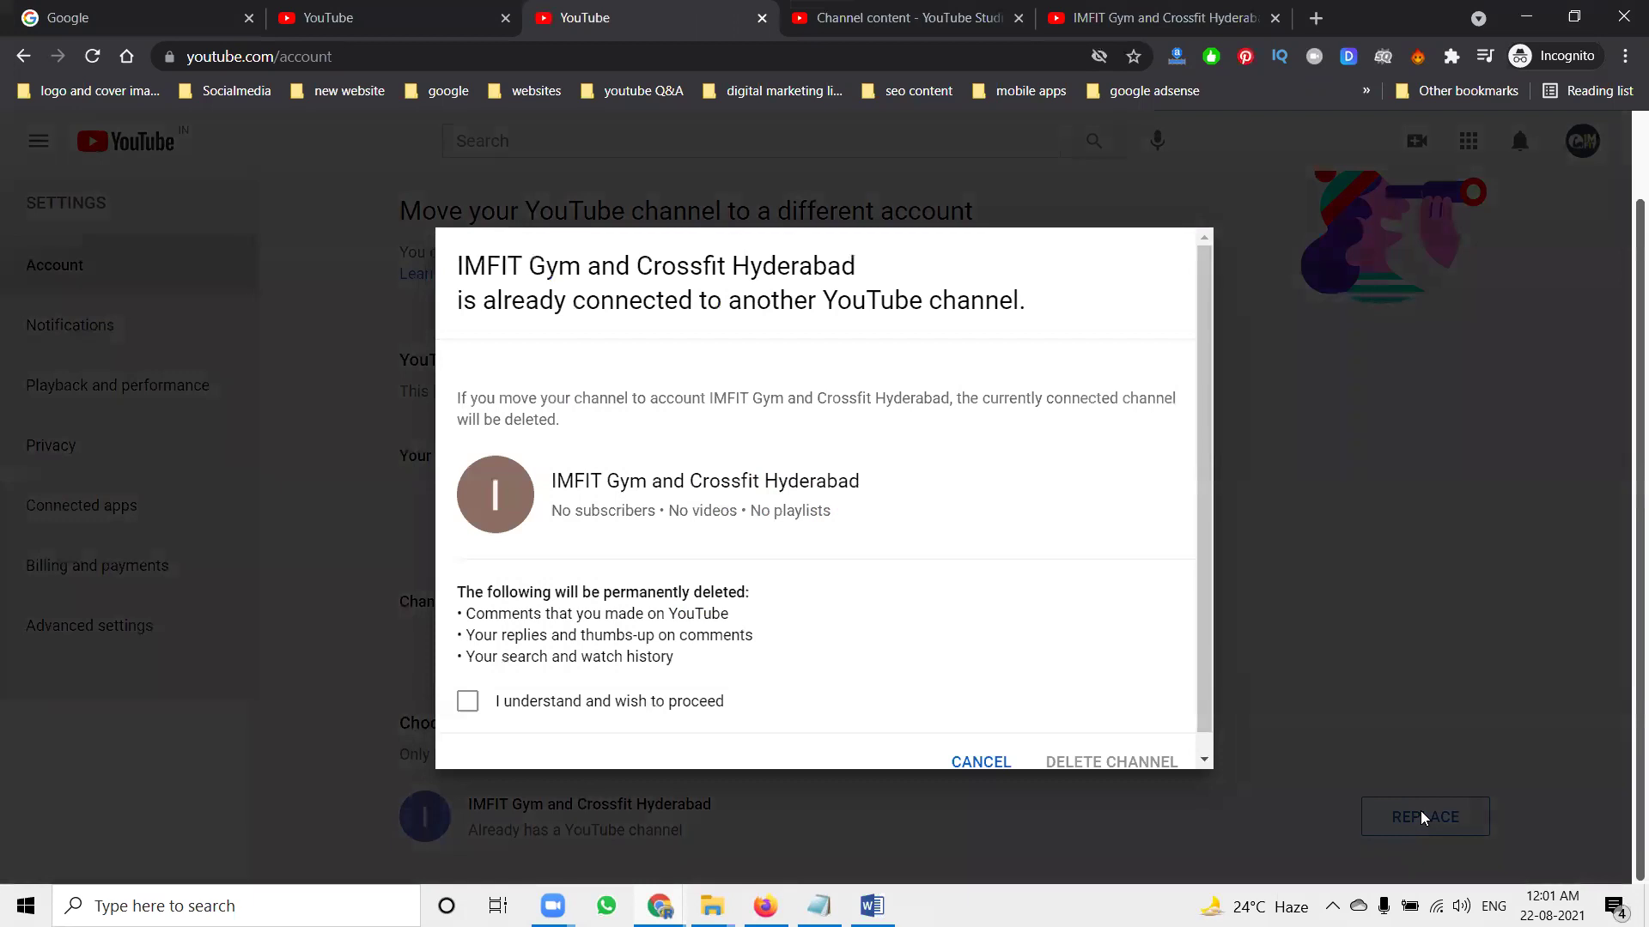
pyautogui.scroll(-1, 839, 619)
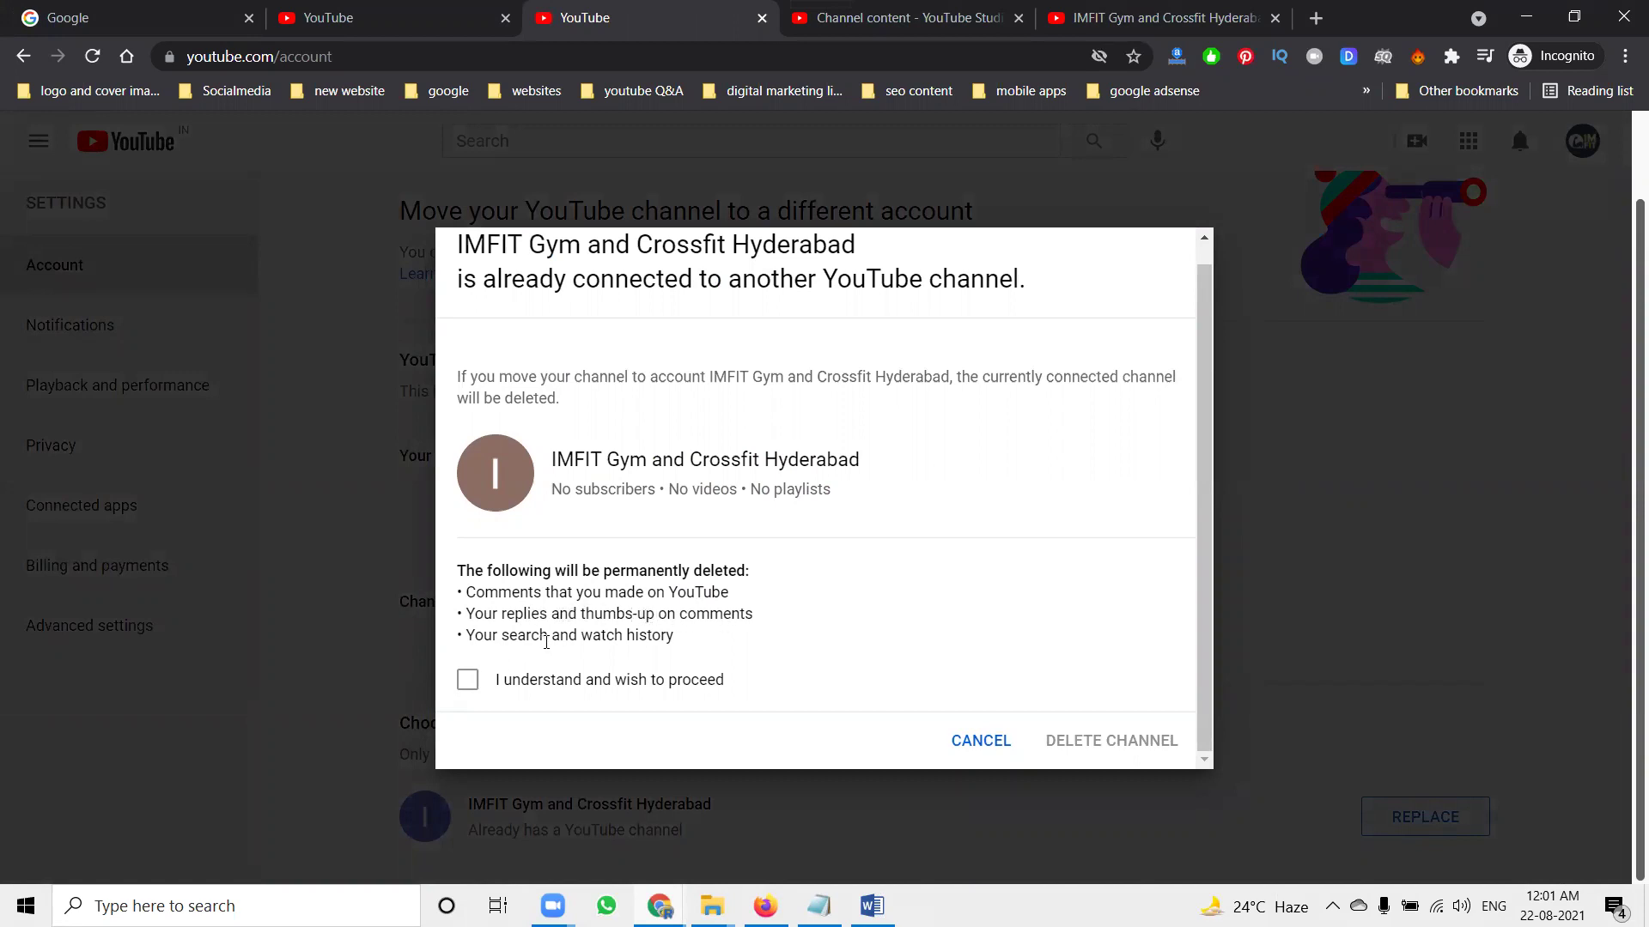
pyautogui.click(520, 682)
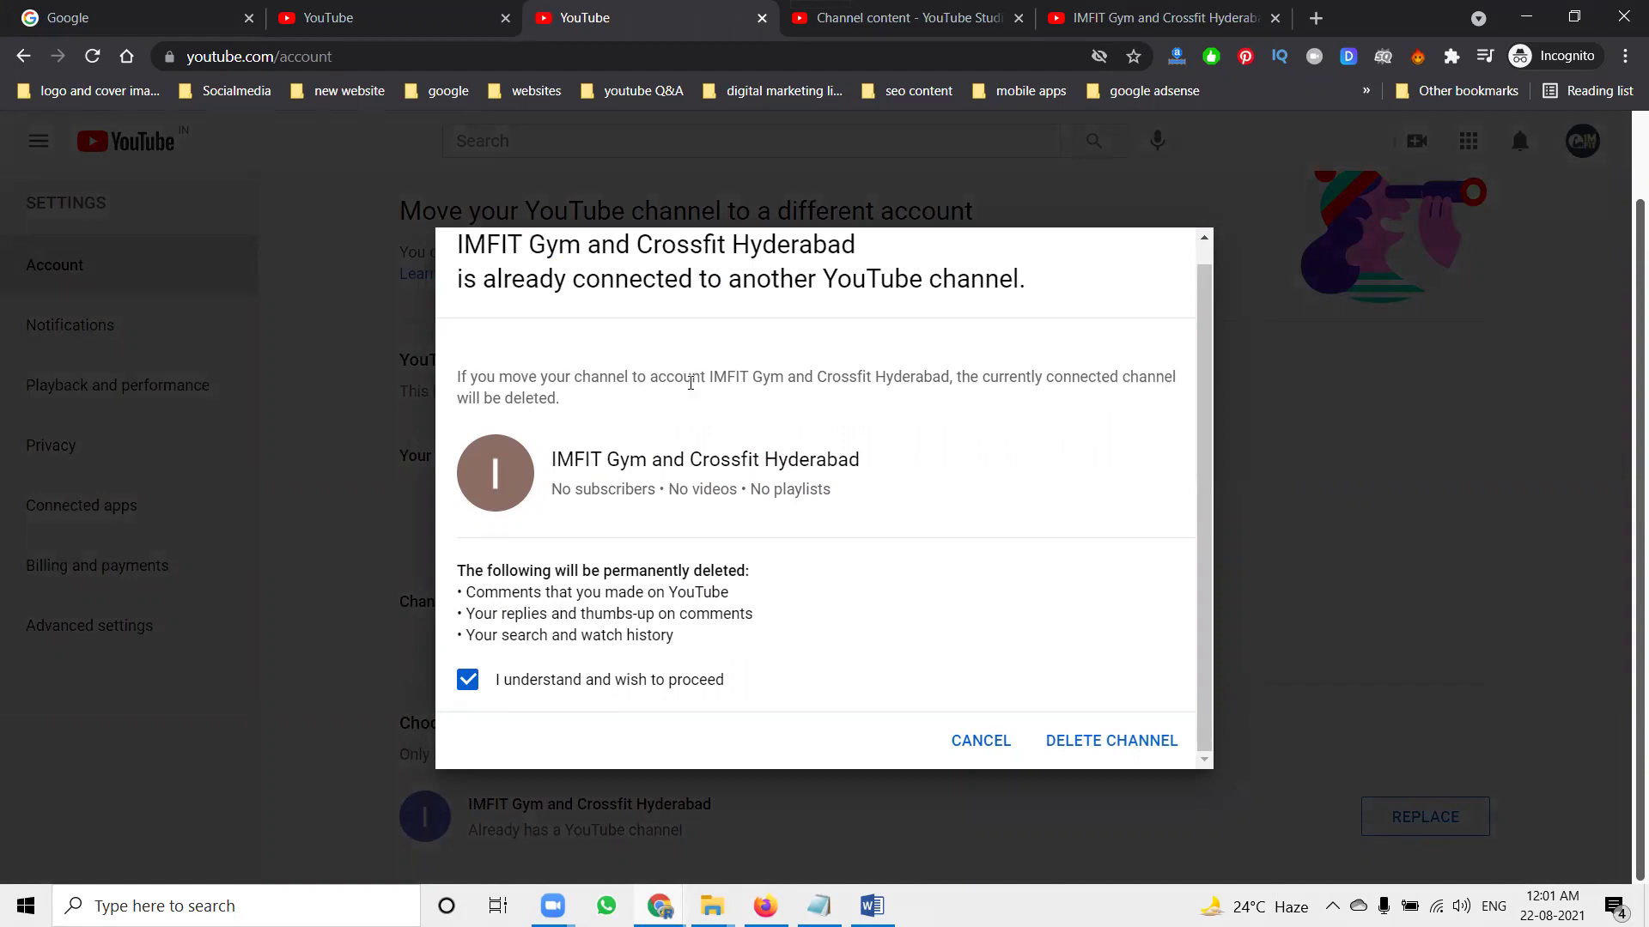
pyautogui.click(1110, 742)
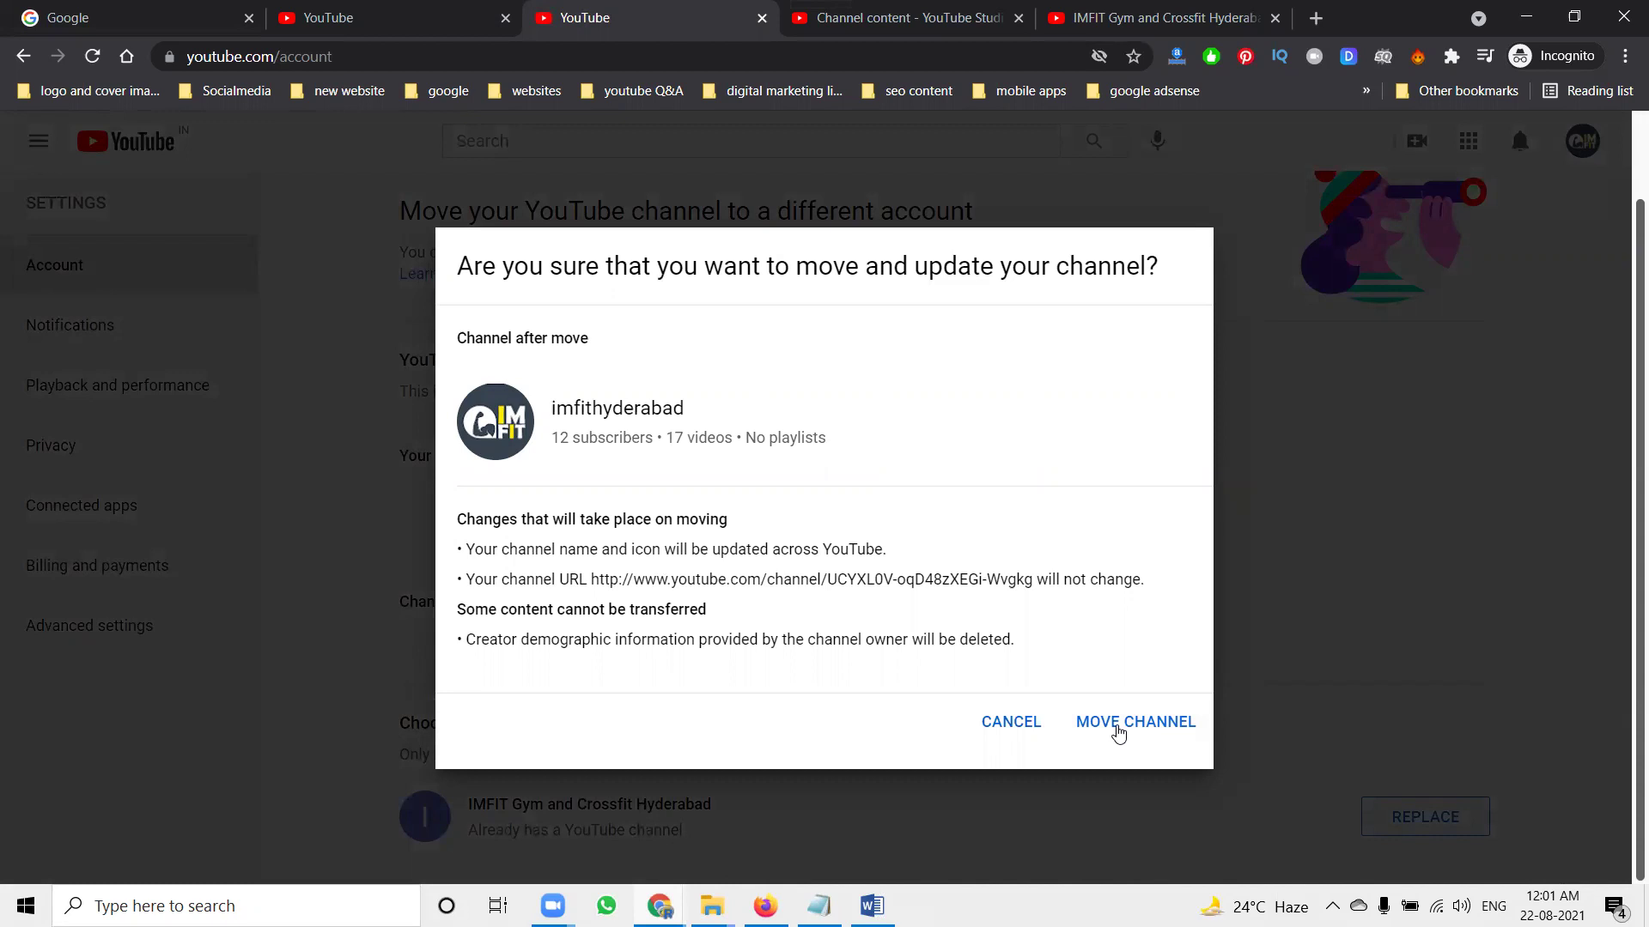
pyautogui.click(1114, 724)
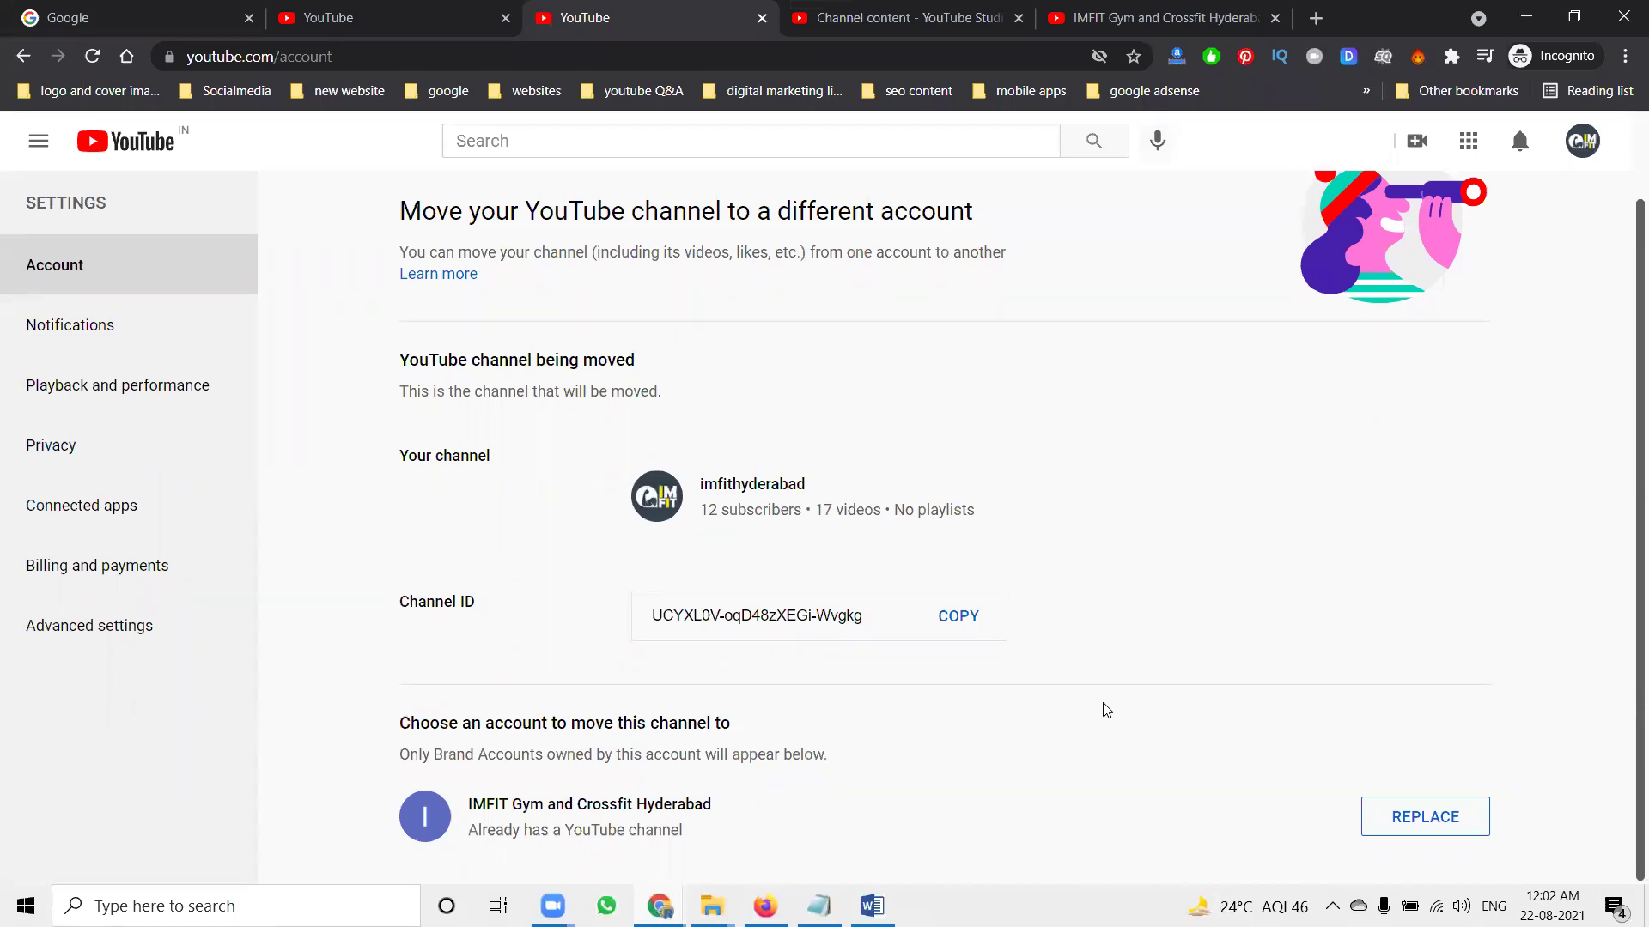
# Reload the YouTube home page and select the IMFIT Fitness account from the list of accounts.
pyautogui.click(341, 16)
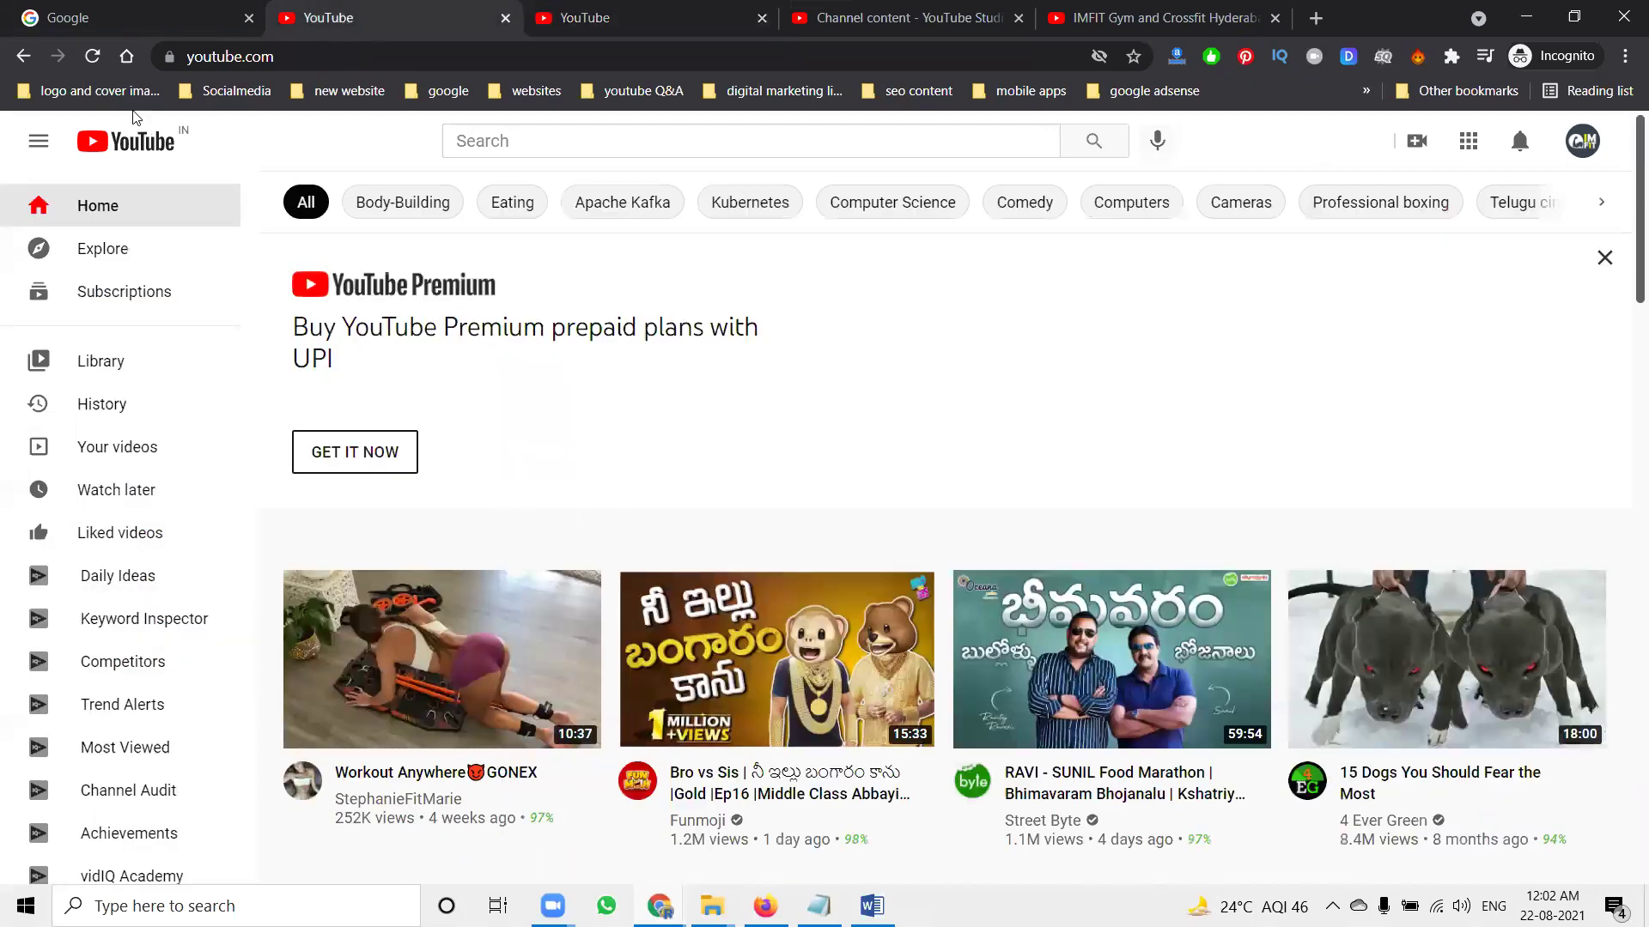
pyautogui.click(91, 57)
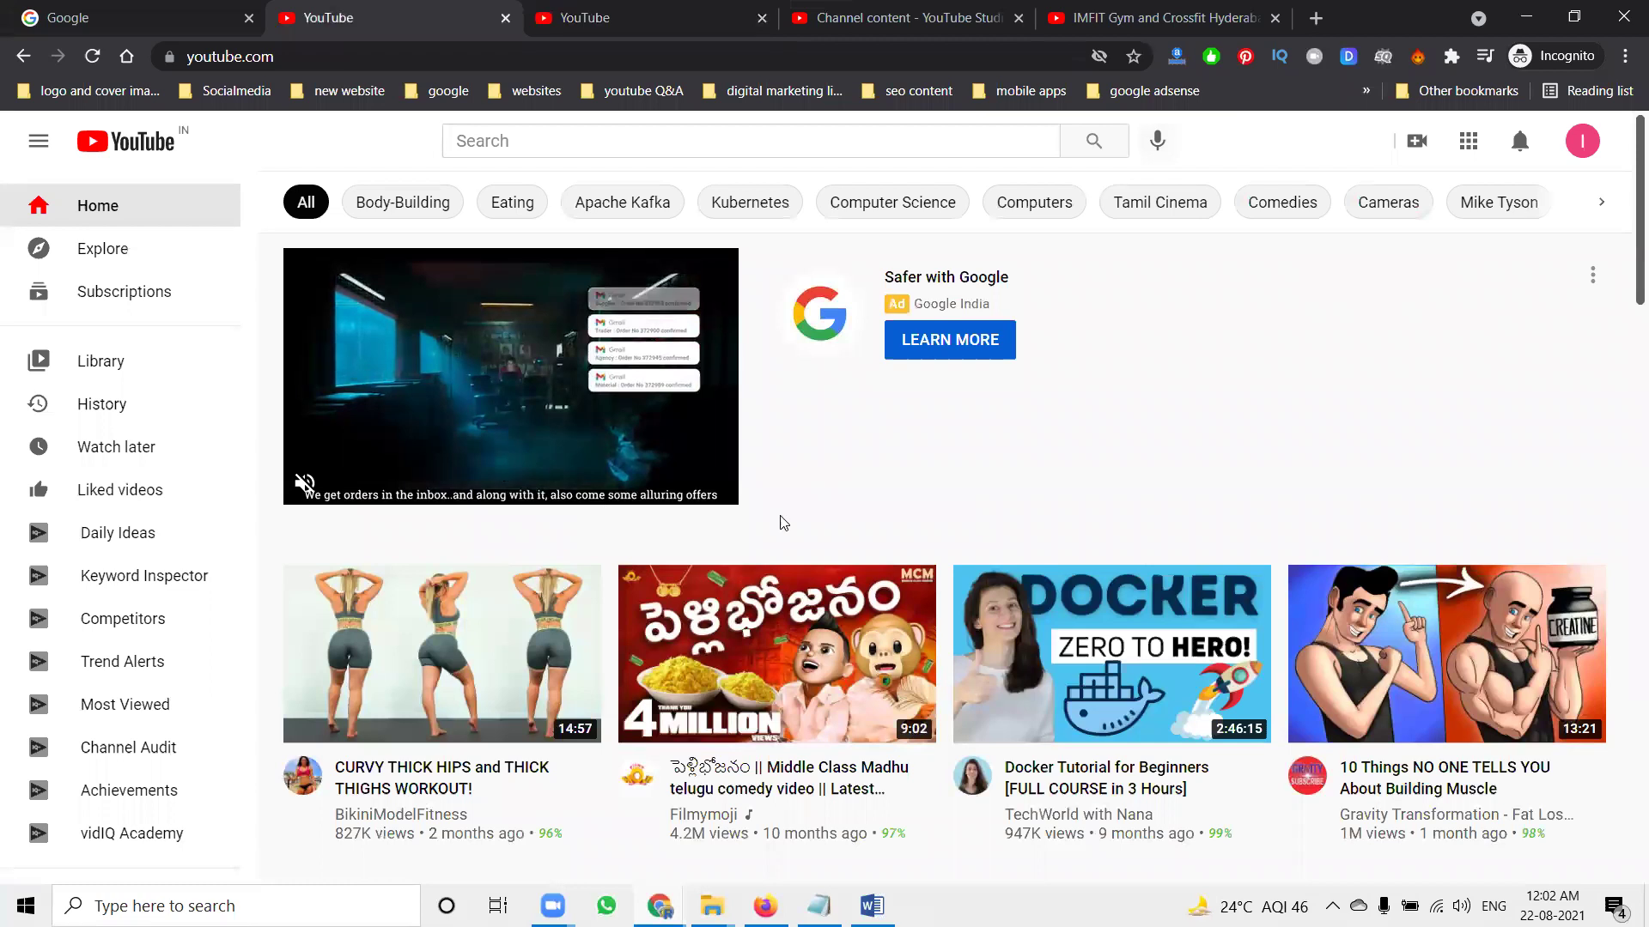
pyautogui.click(94, 56)
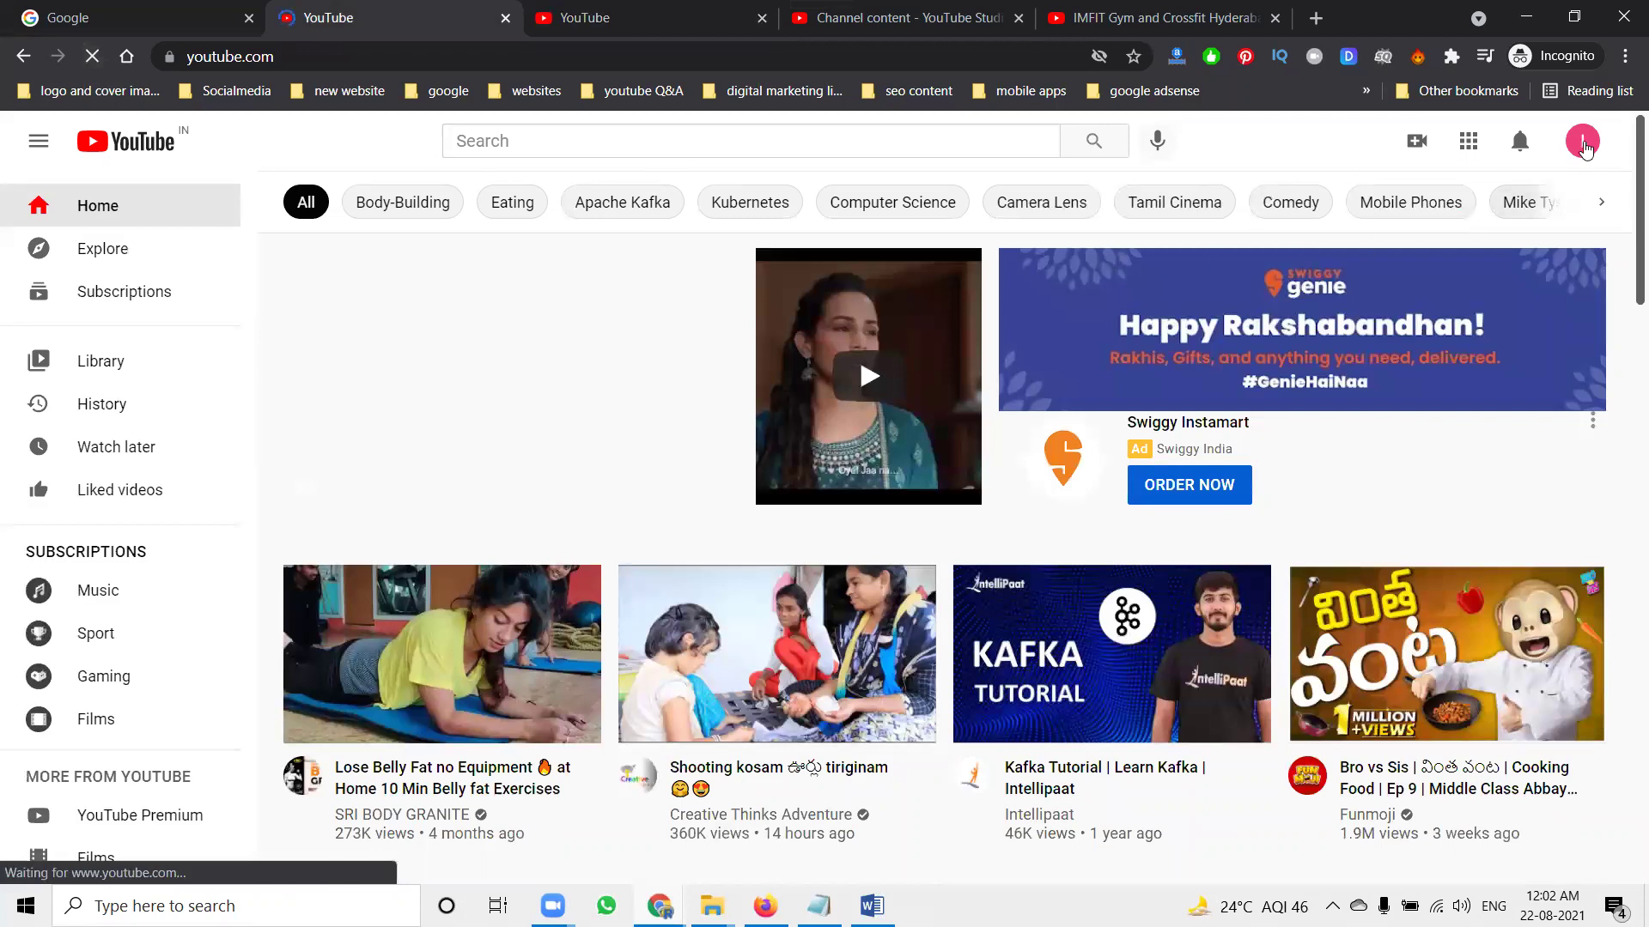
pyautogui.click(1582, 141)
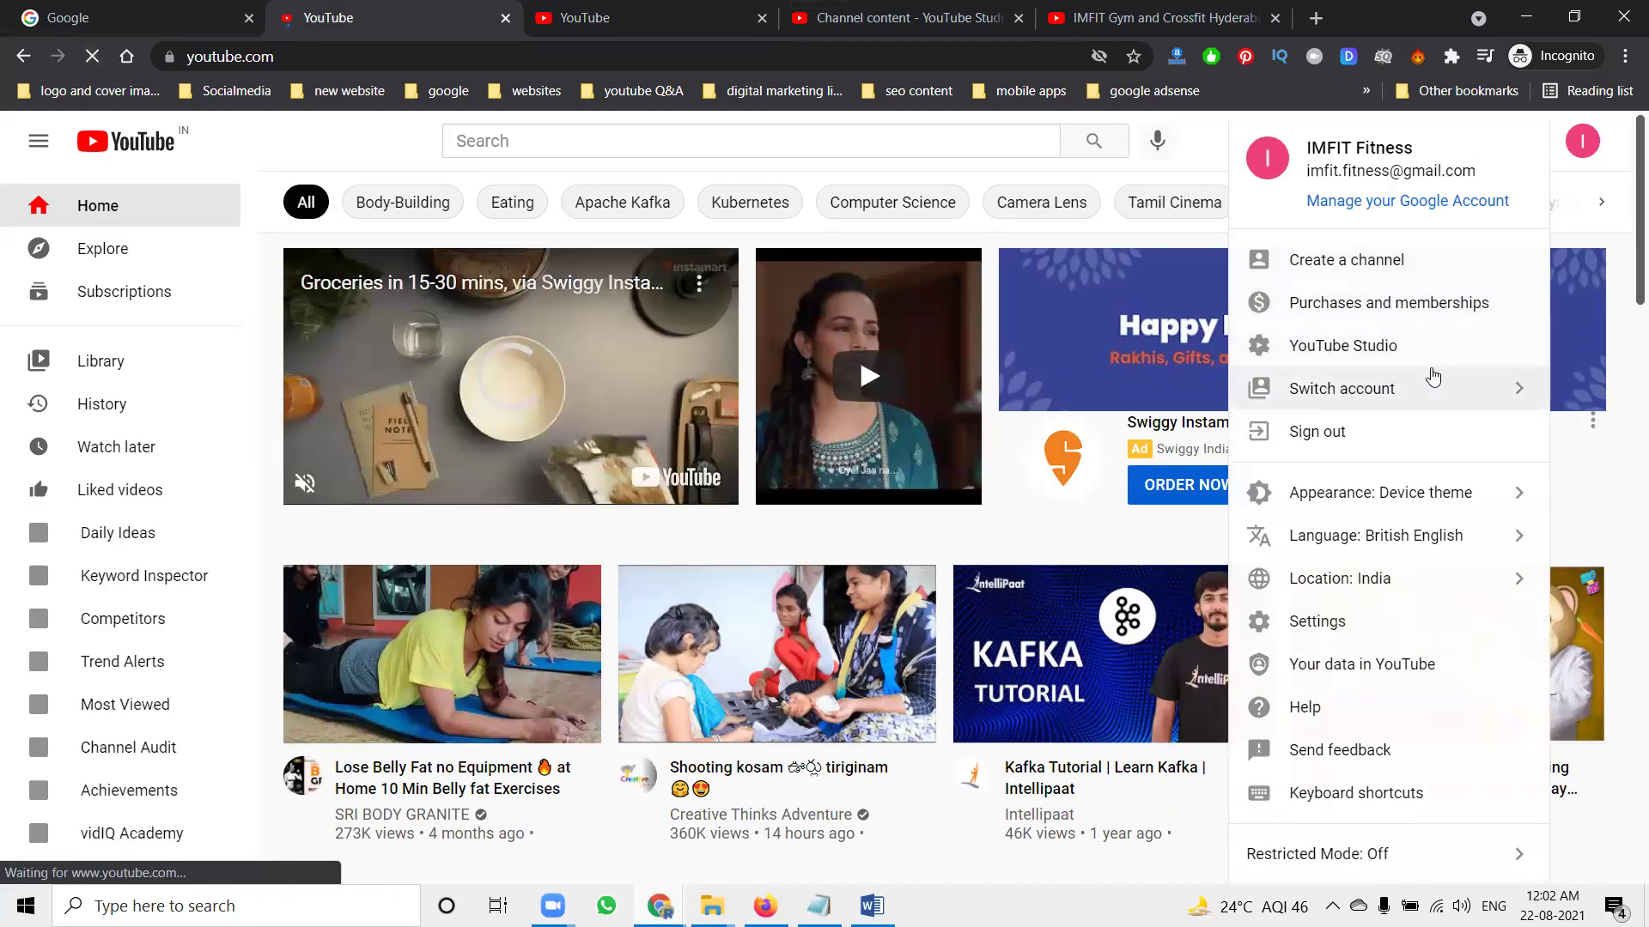
pyautogui.click(1429, 387)
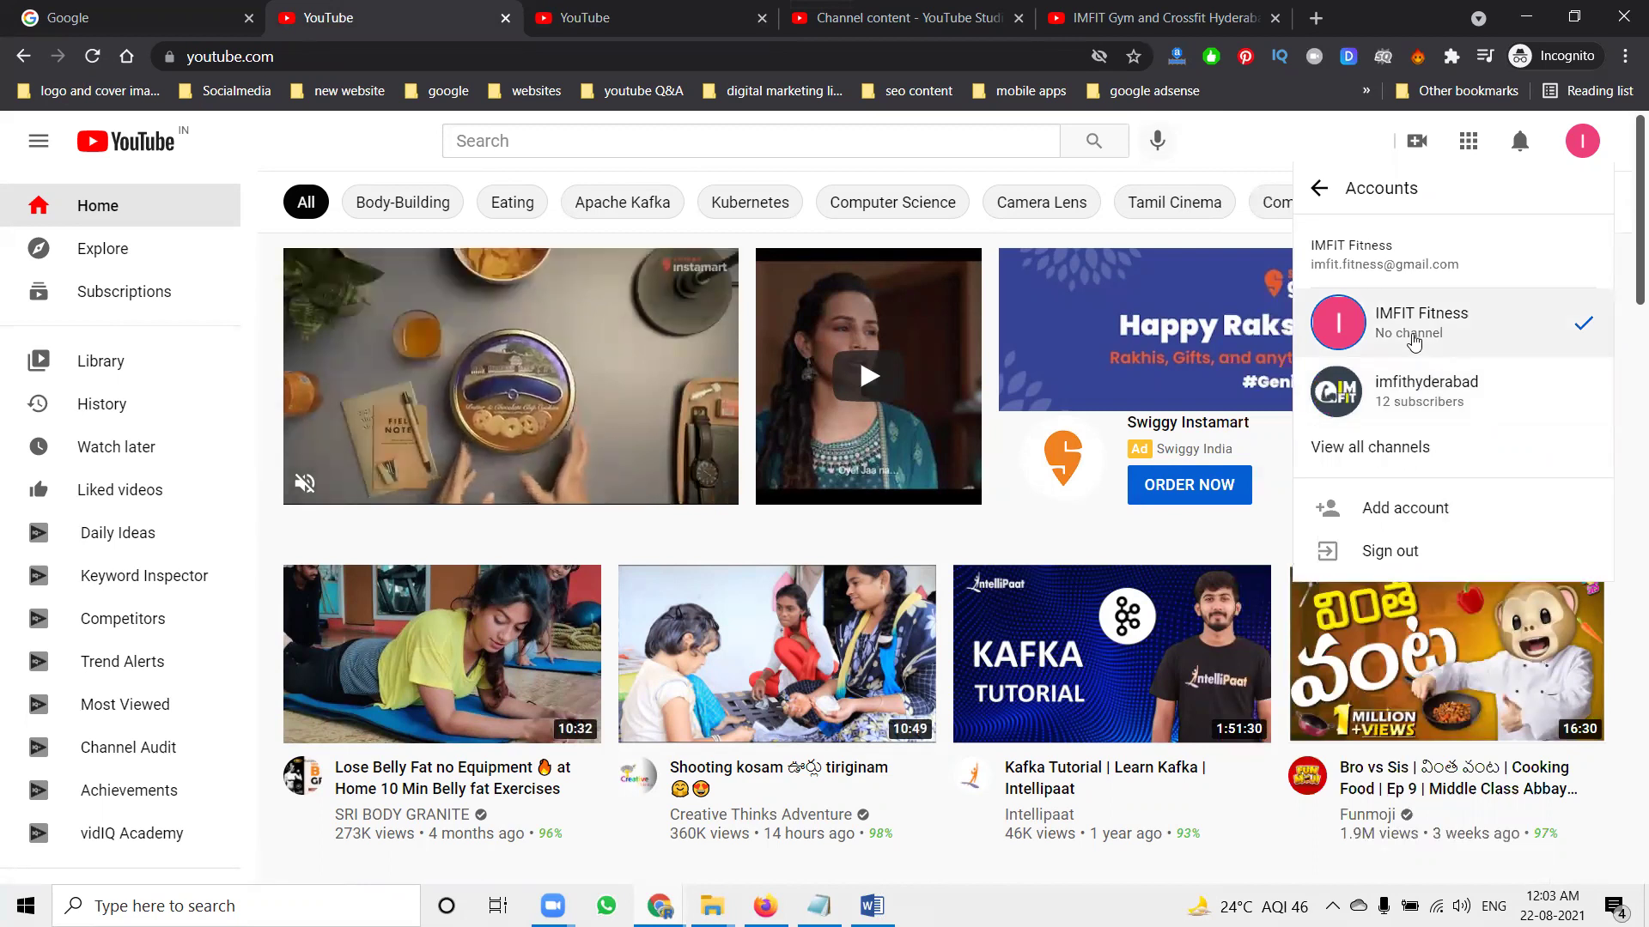
pyautogui.click(1413, 342)
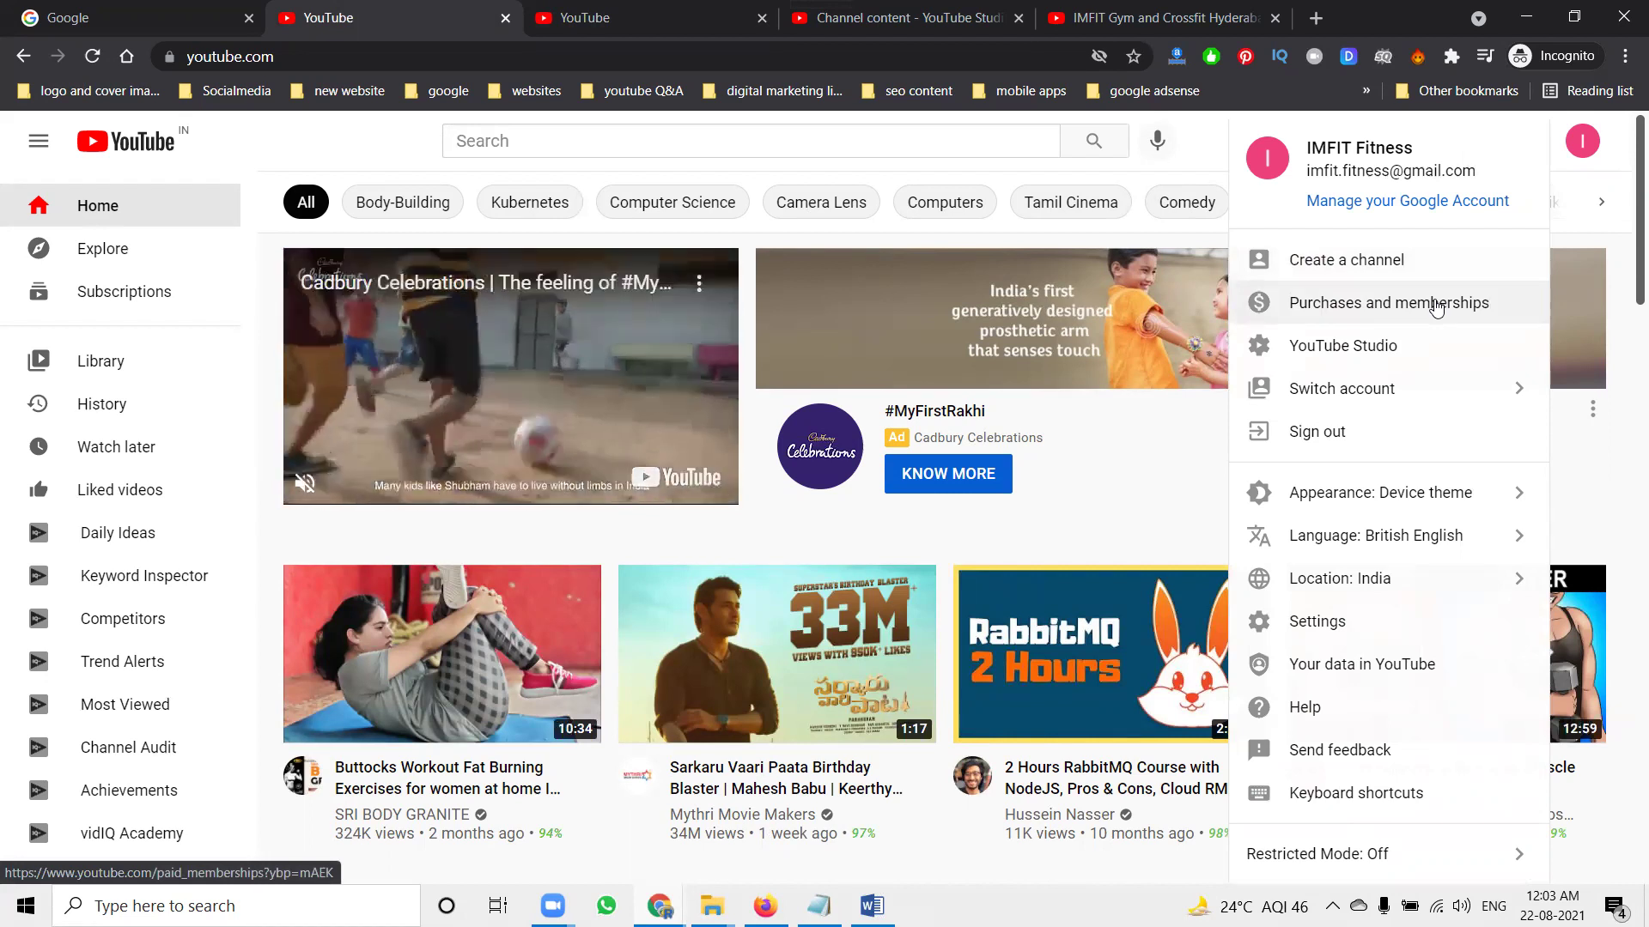
# Switch from the IMFIT Fitness account to the imfithyderabad account and open its channel page.
pyautogui.click(134, 144)
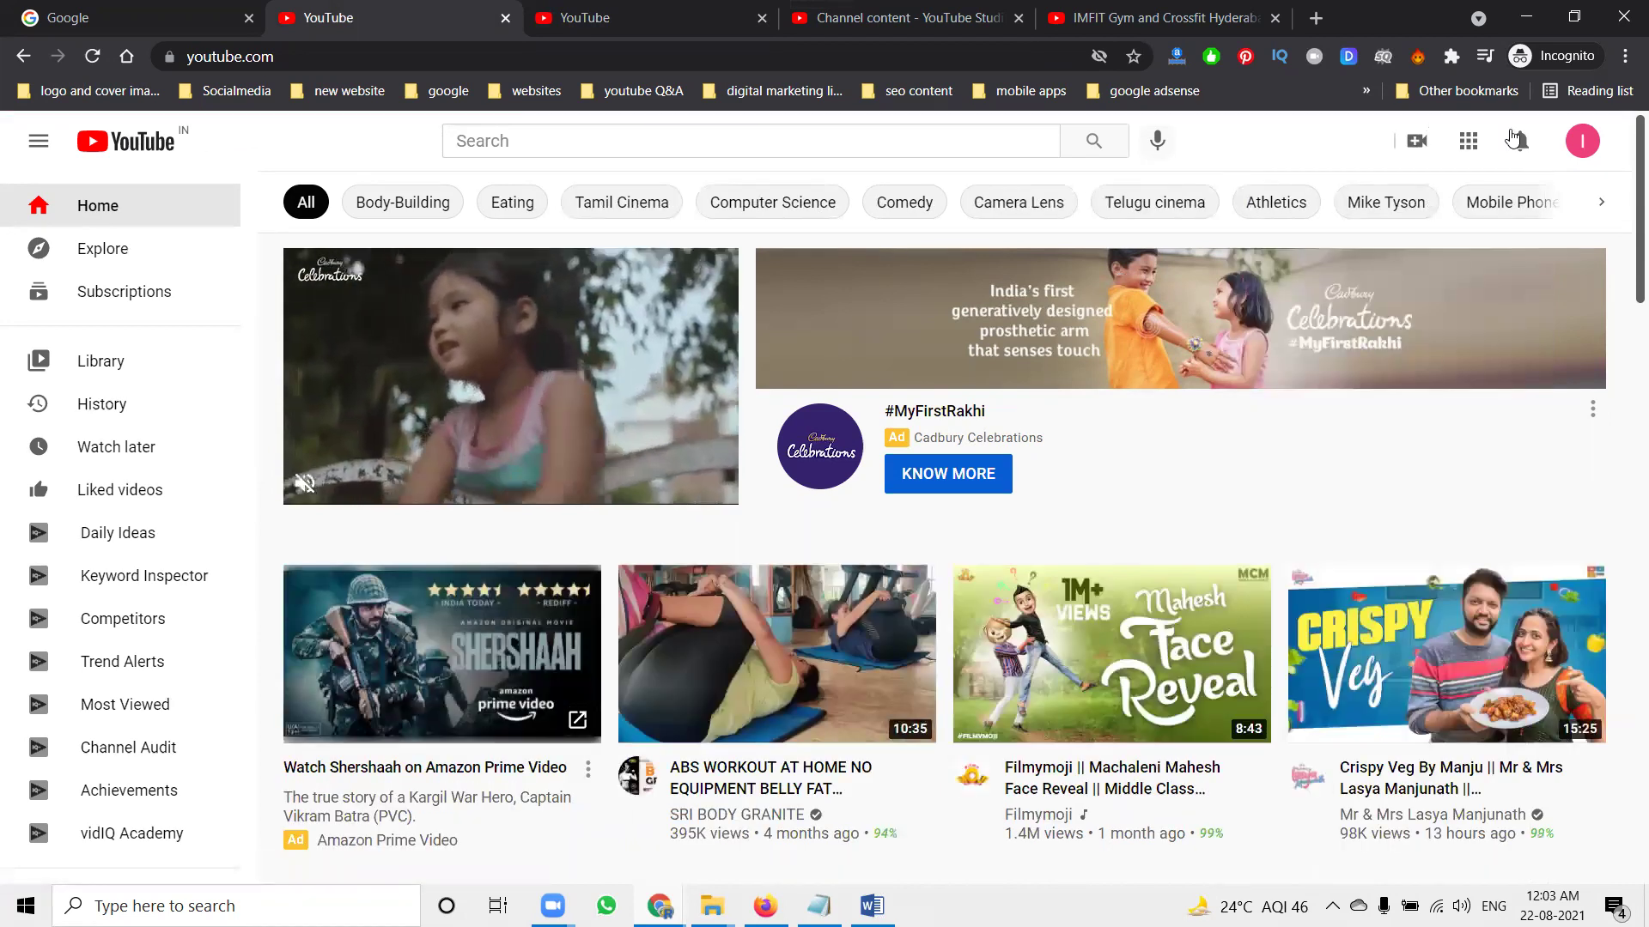
pyautogui.click(1582, 140)
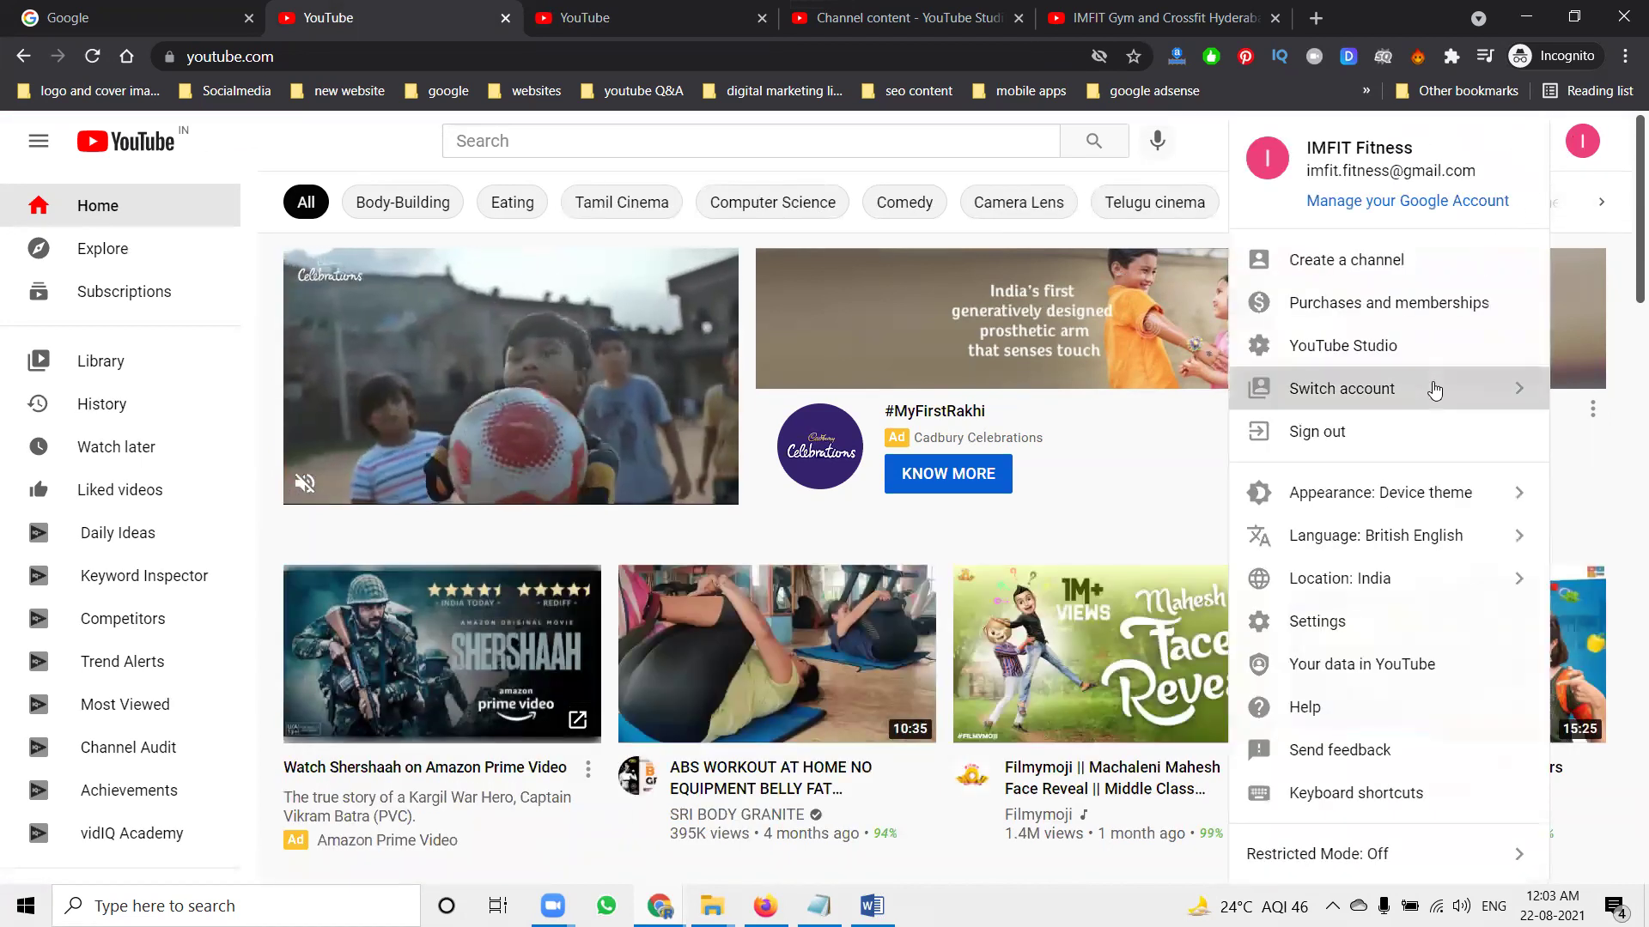
pyautogui.click(1434, 390)
pyautogui.click(1434, 390)
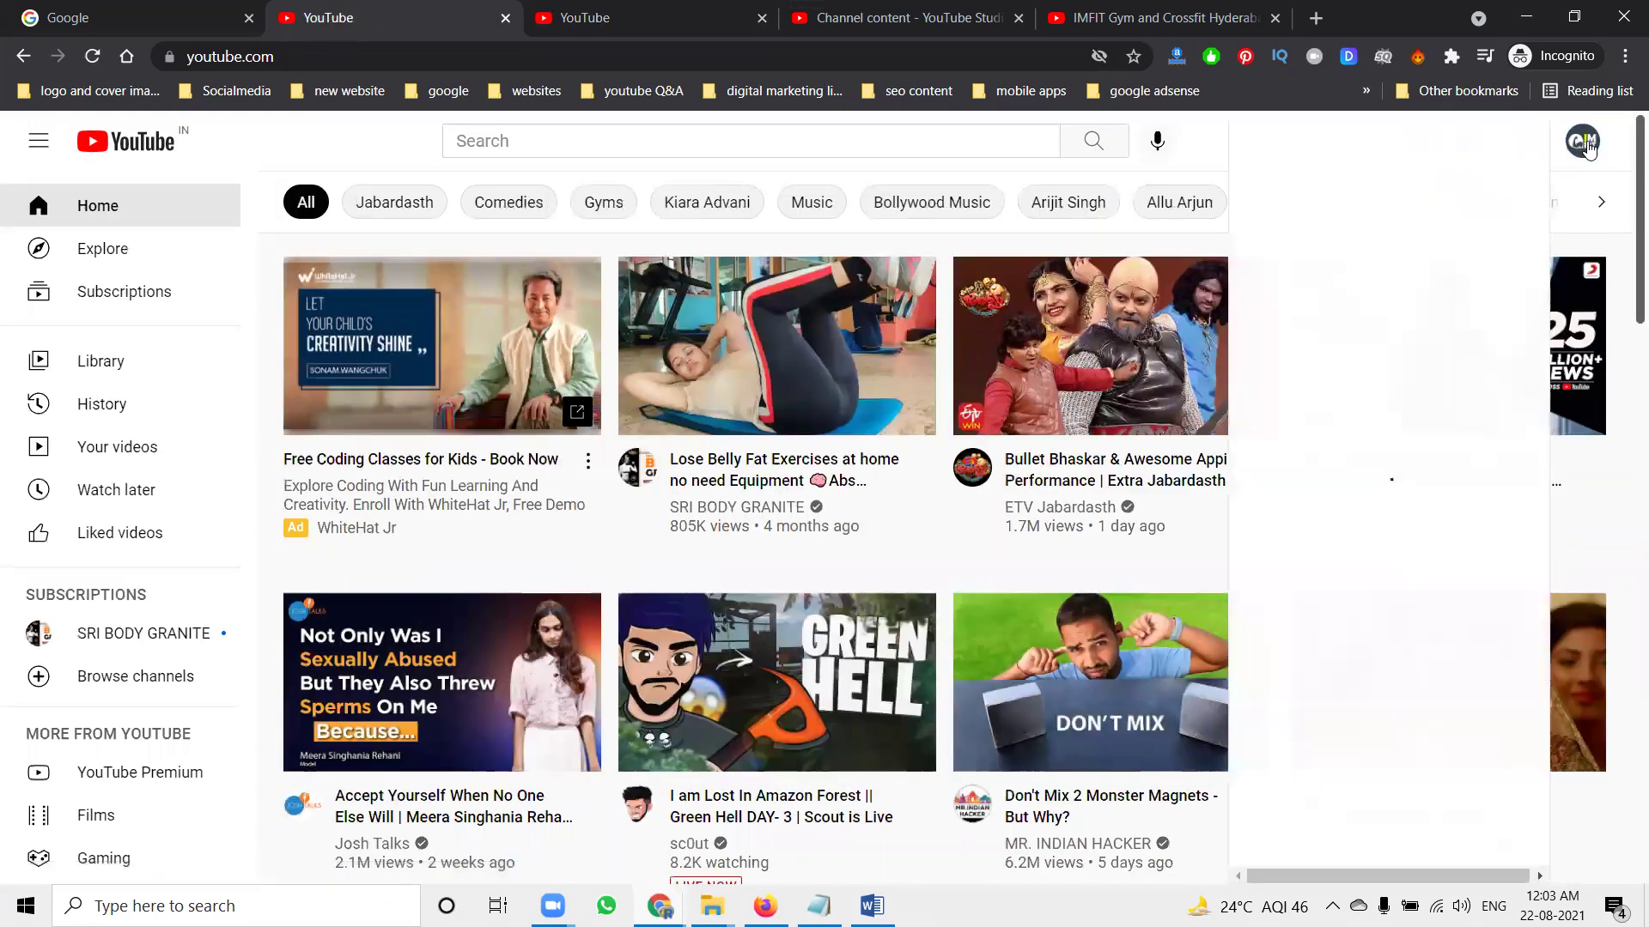
pyautogui.click(1584, 141)
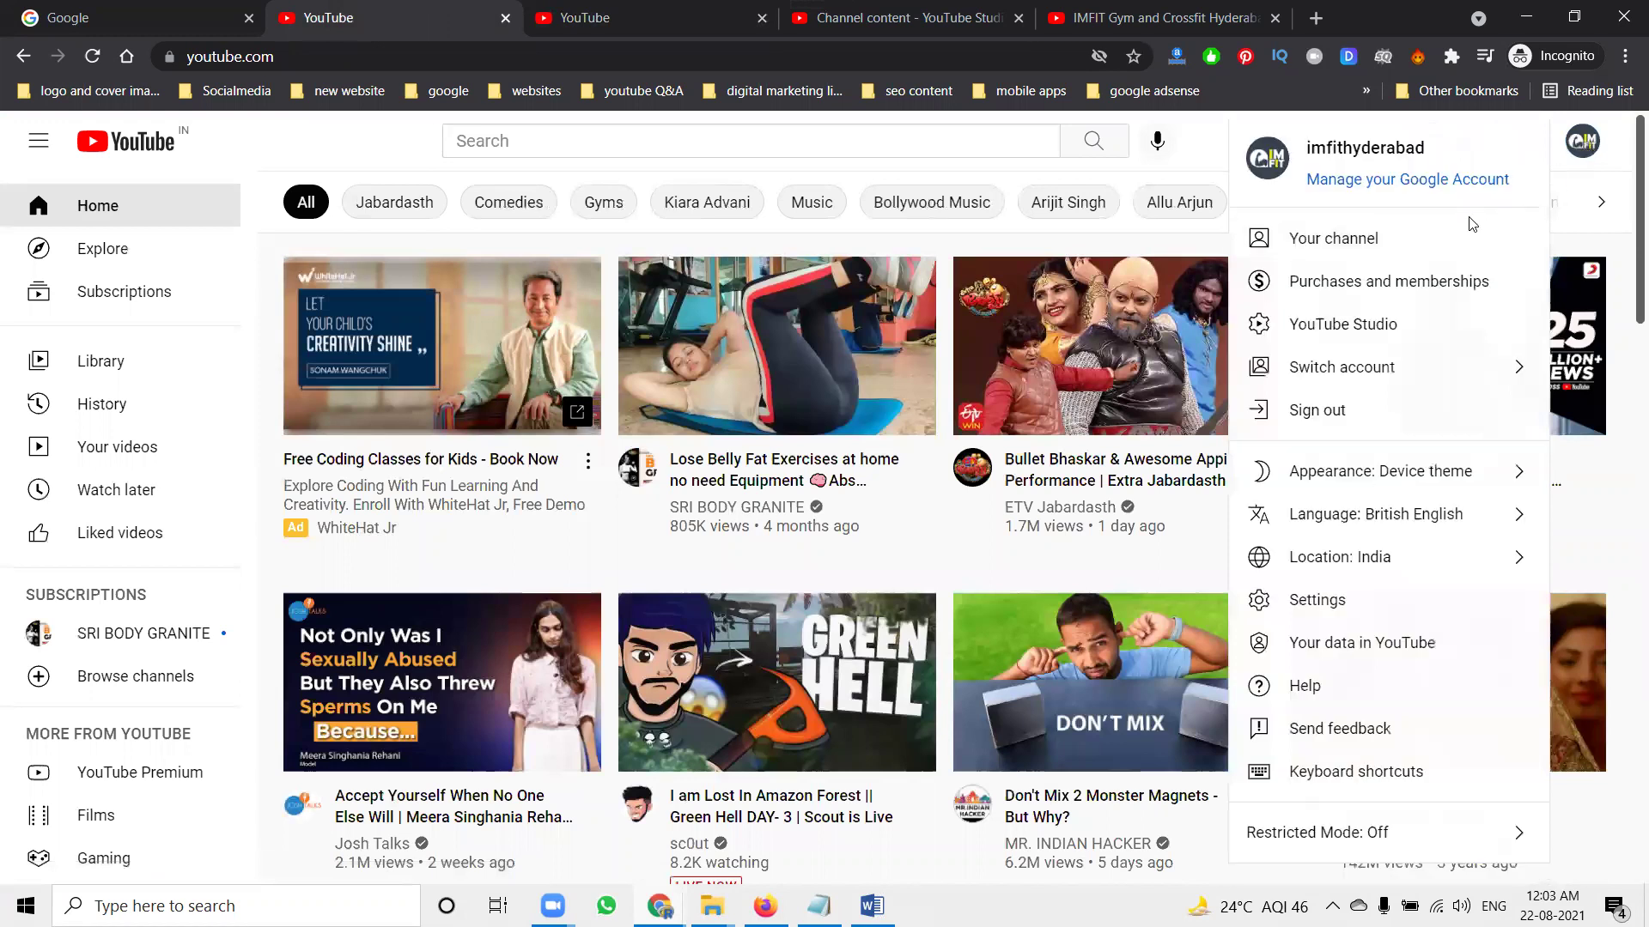
pyautogui.click(1470, 234)
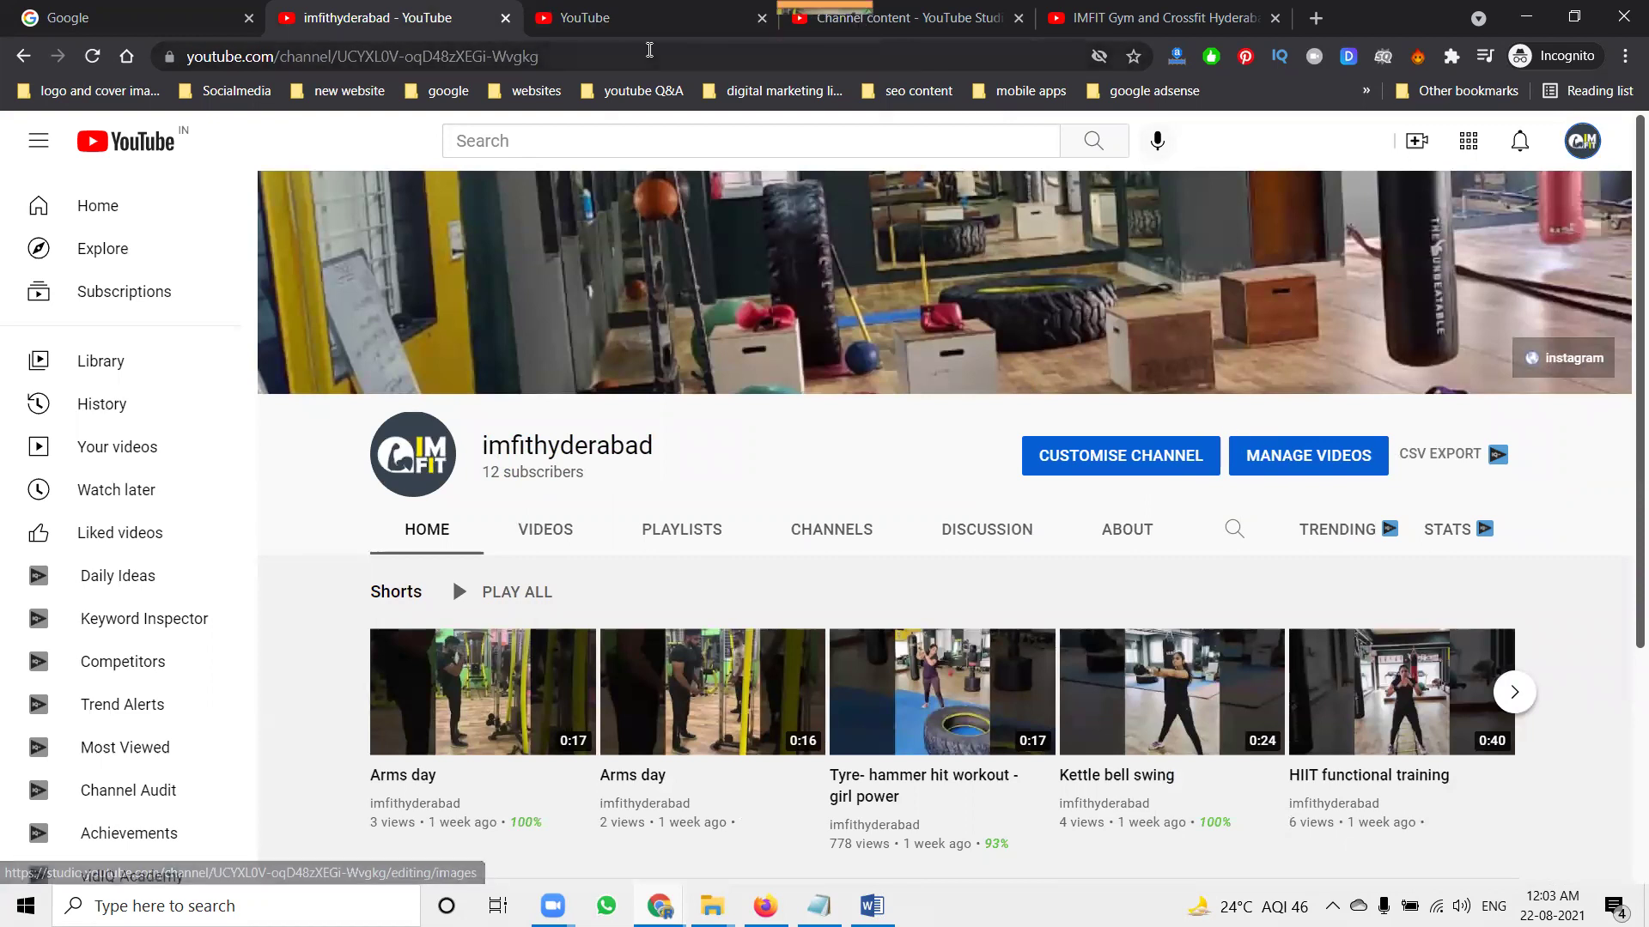
# Open the status and features of the imfithyderabad channel from the YouTube account settings and dismiss the Studio welcome message.
pyautogui.click(1590, 143)
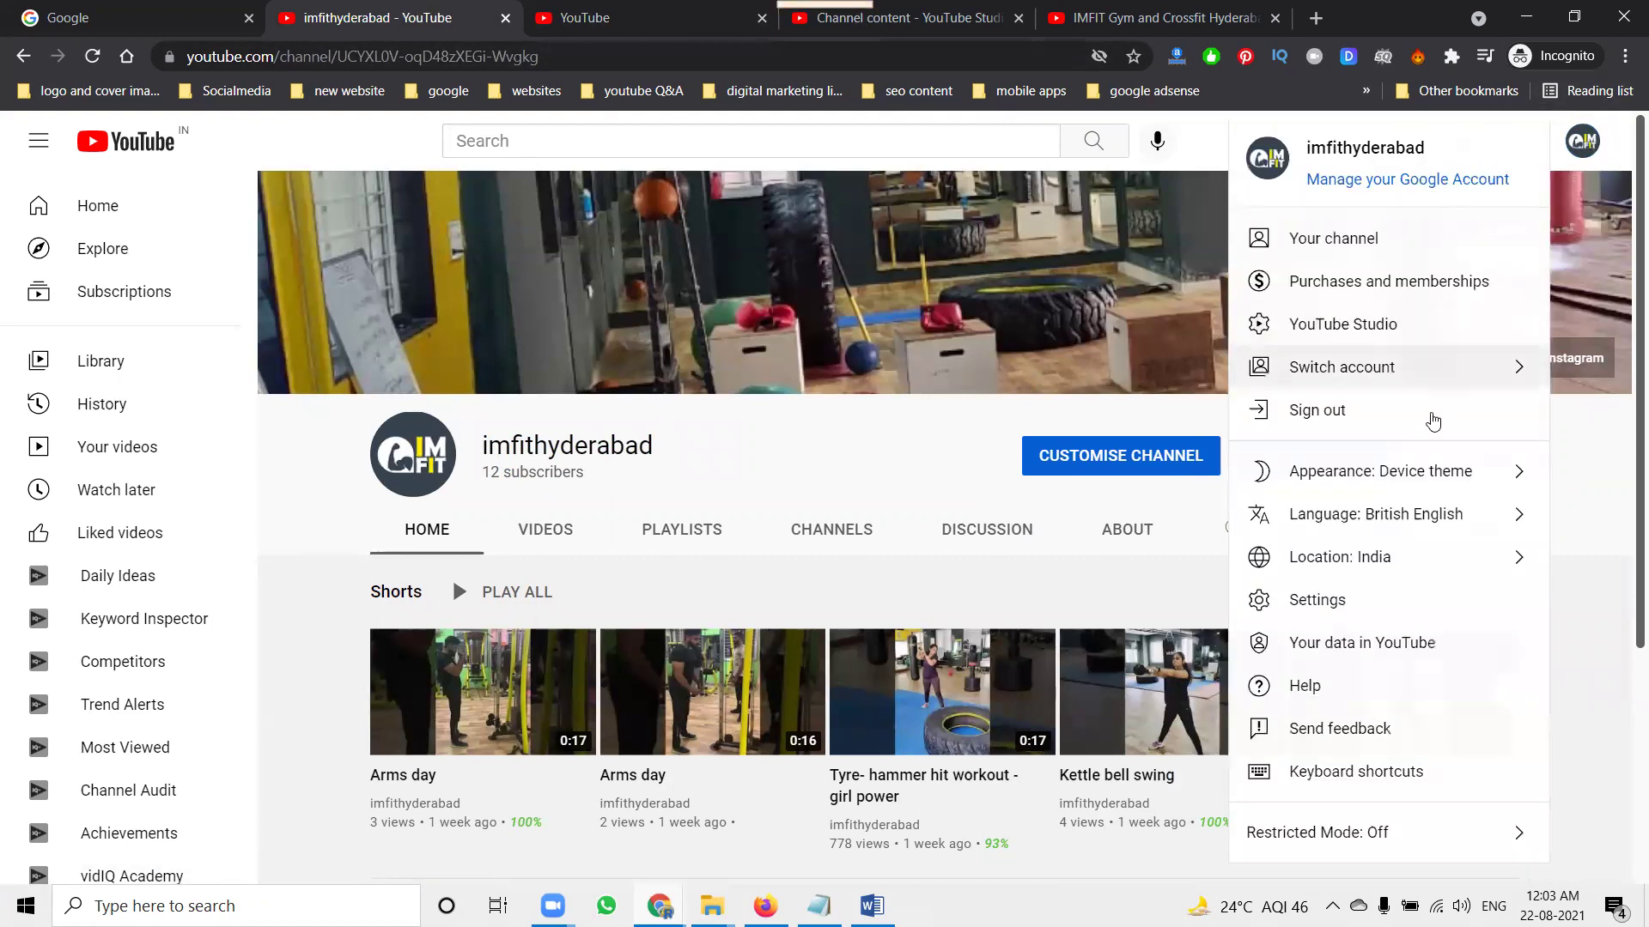
pyautogui.click(1354, 608)
pyautogui.scroll(-3, 883, 607)
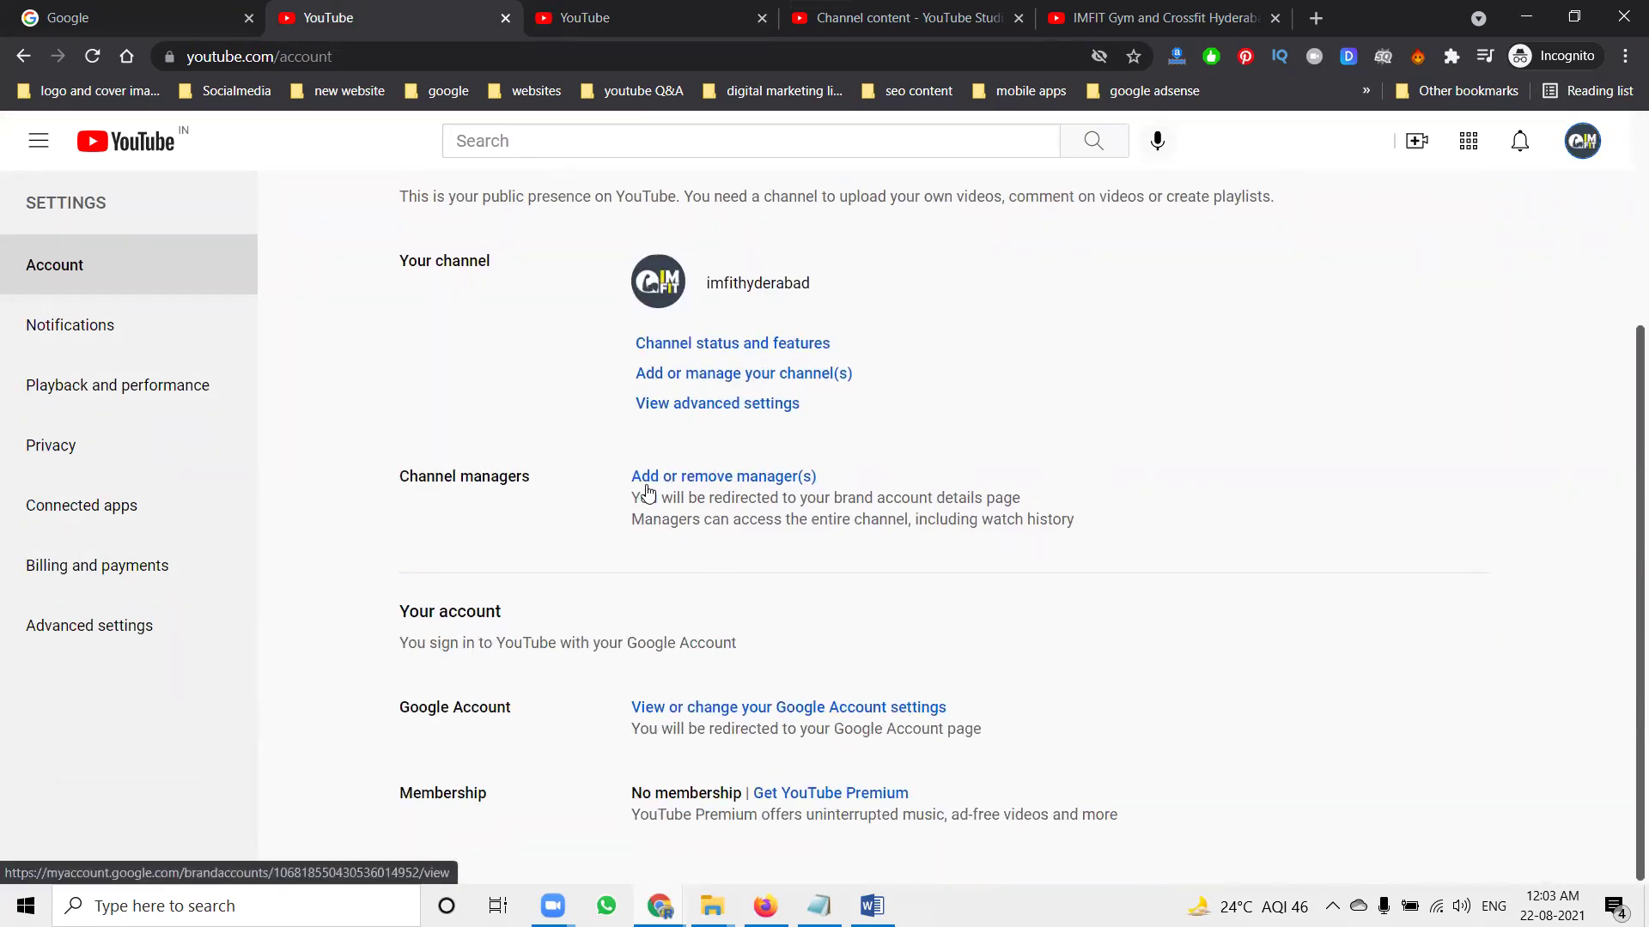
pyautogui.click(744, 346)
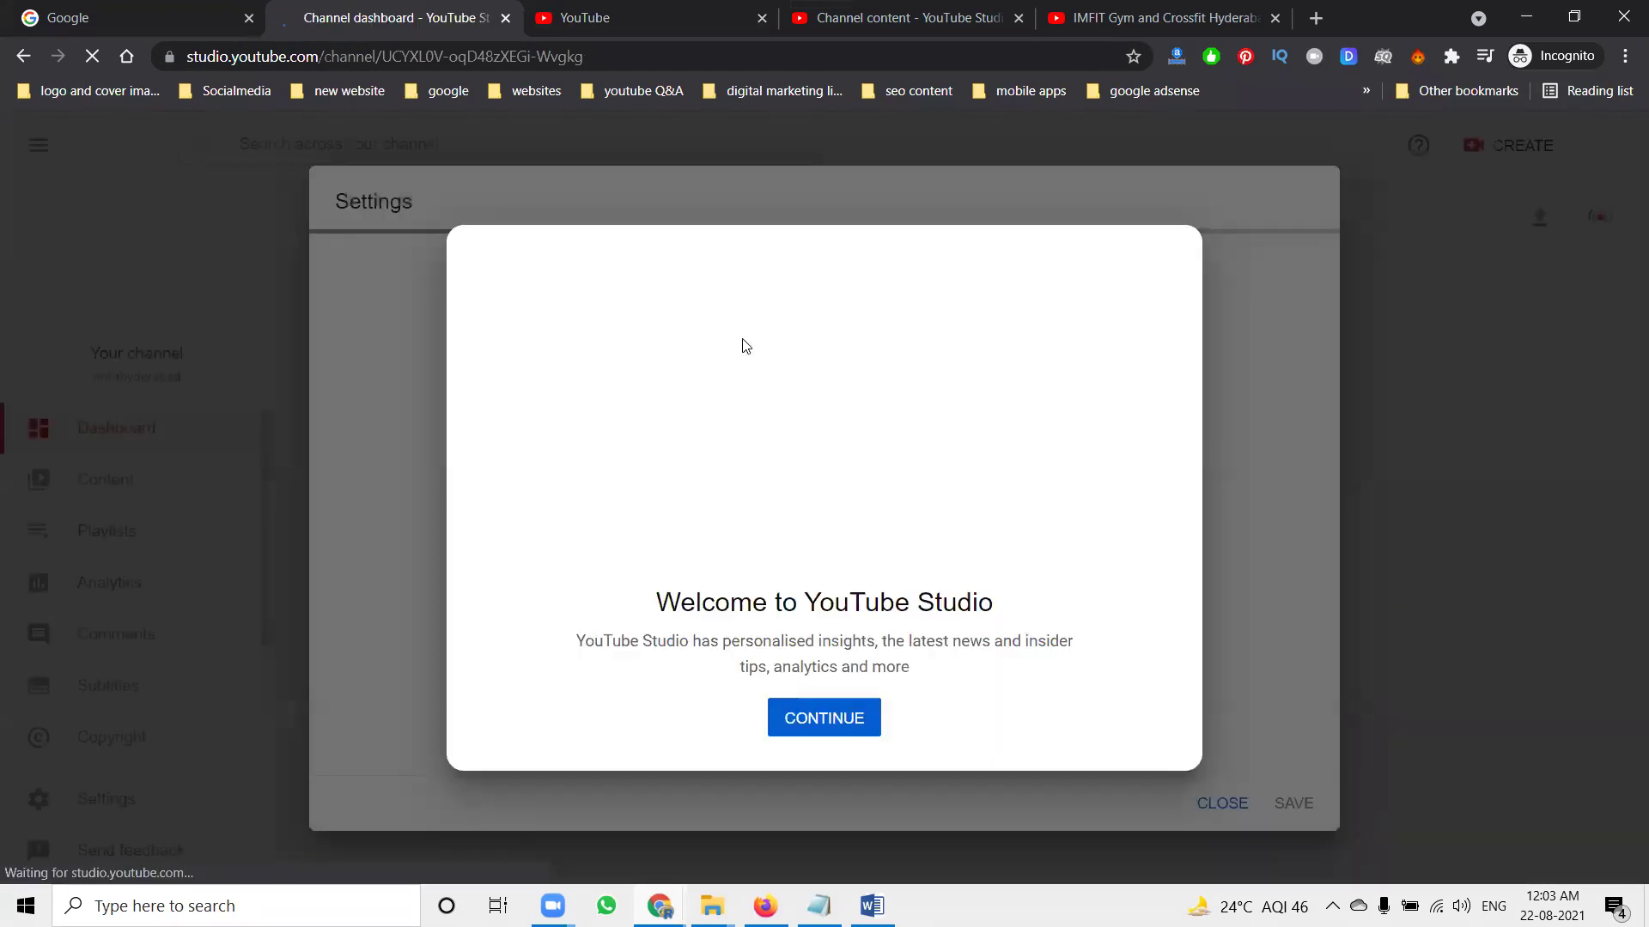
pyautogui.click(852, 724)
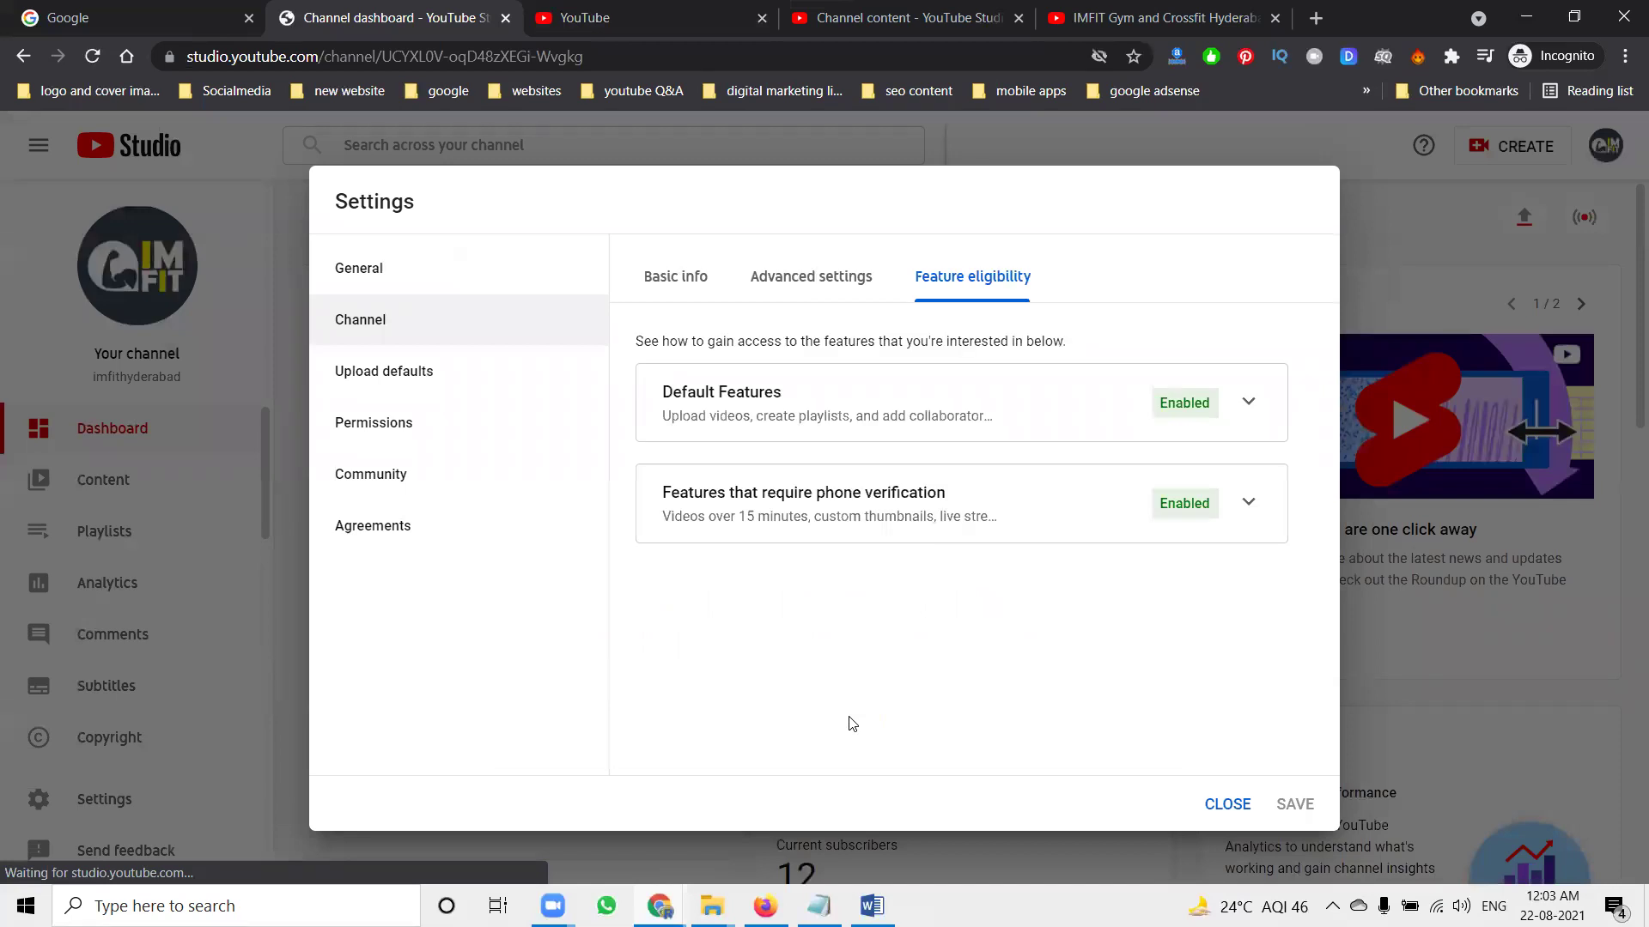
# Check the brand channel name in the keywords Word document, then return to YouTube Studio.
pyautogui.hotkey('alt', 'Tab')
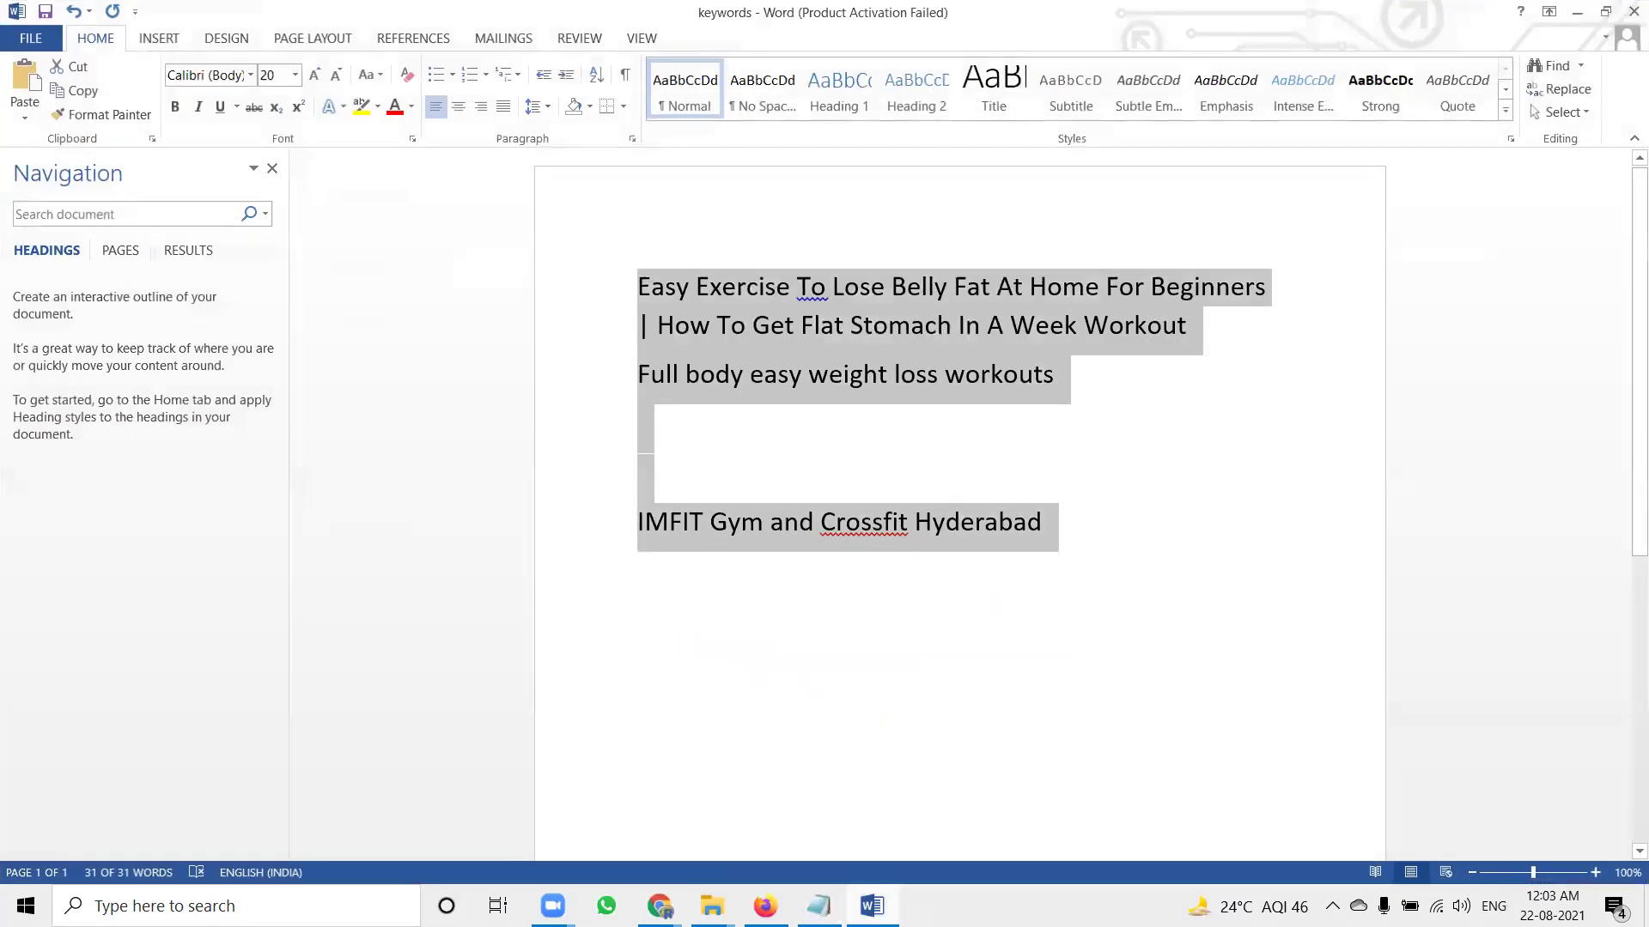
pyautogui.click(670, 526)
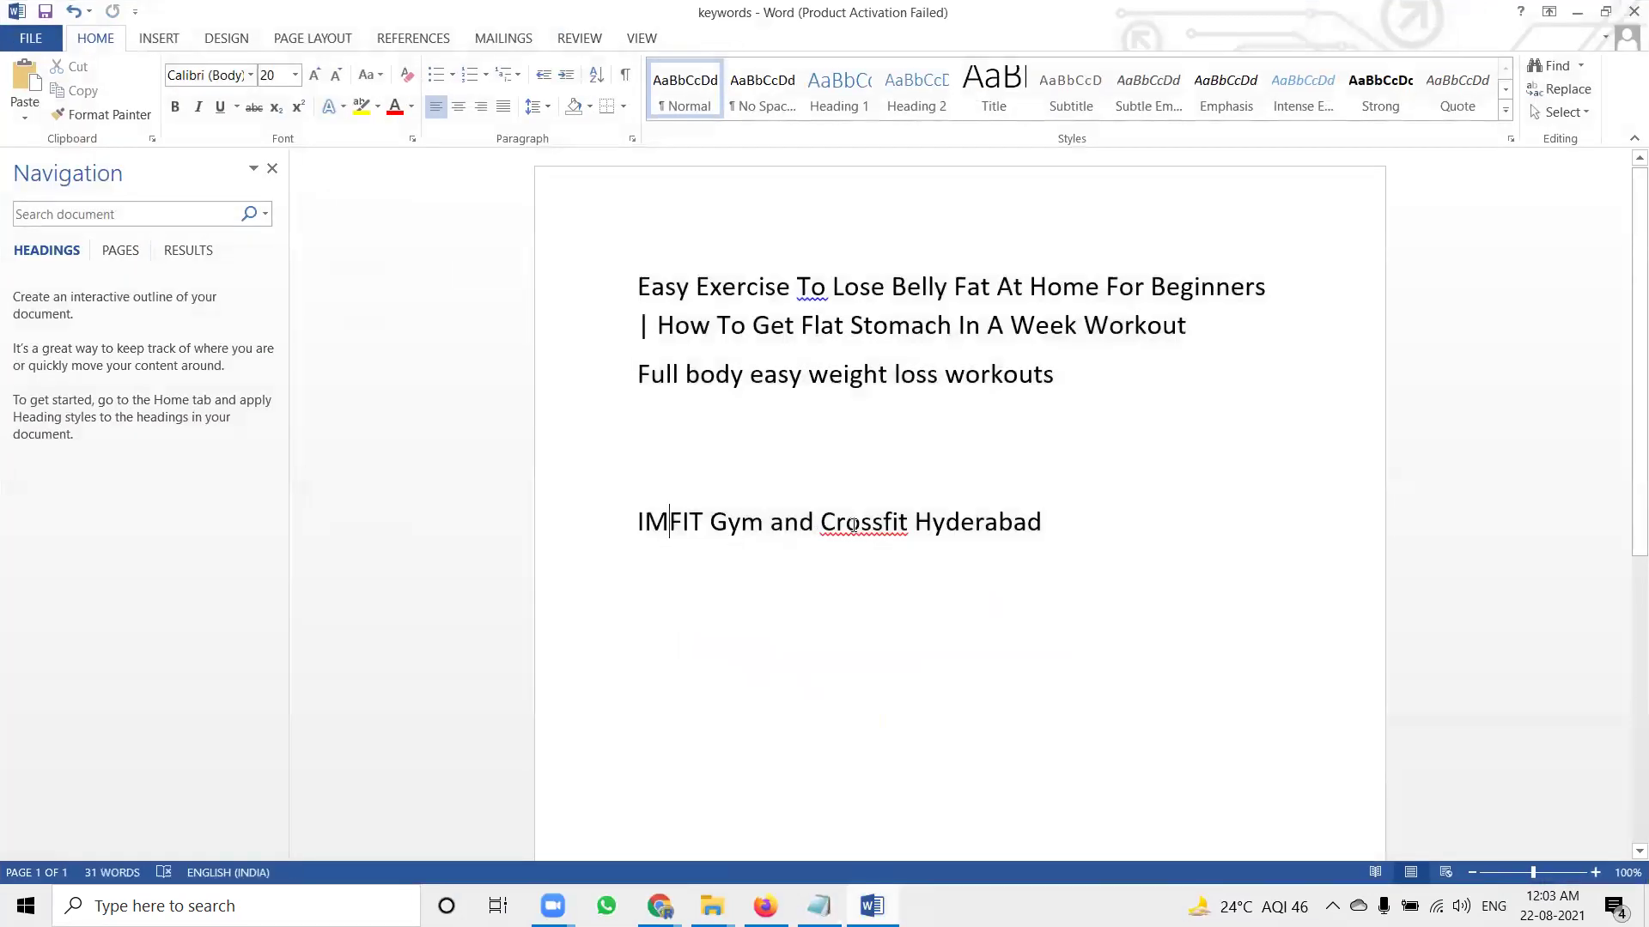
pyautogui.click(1576, 14)
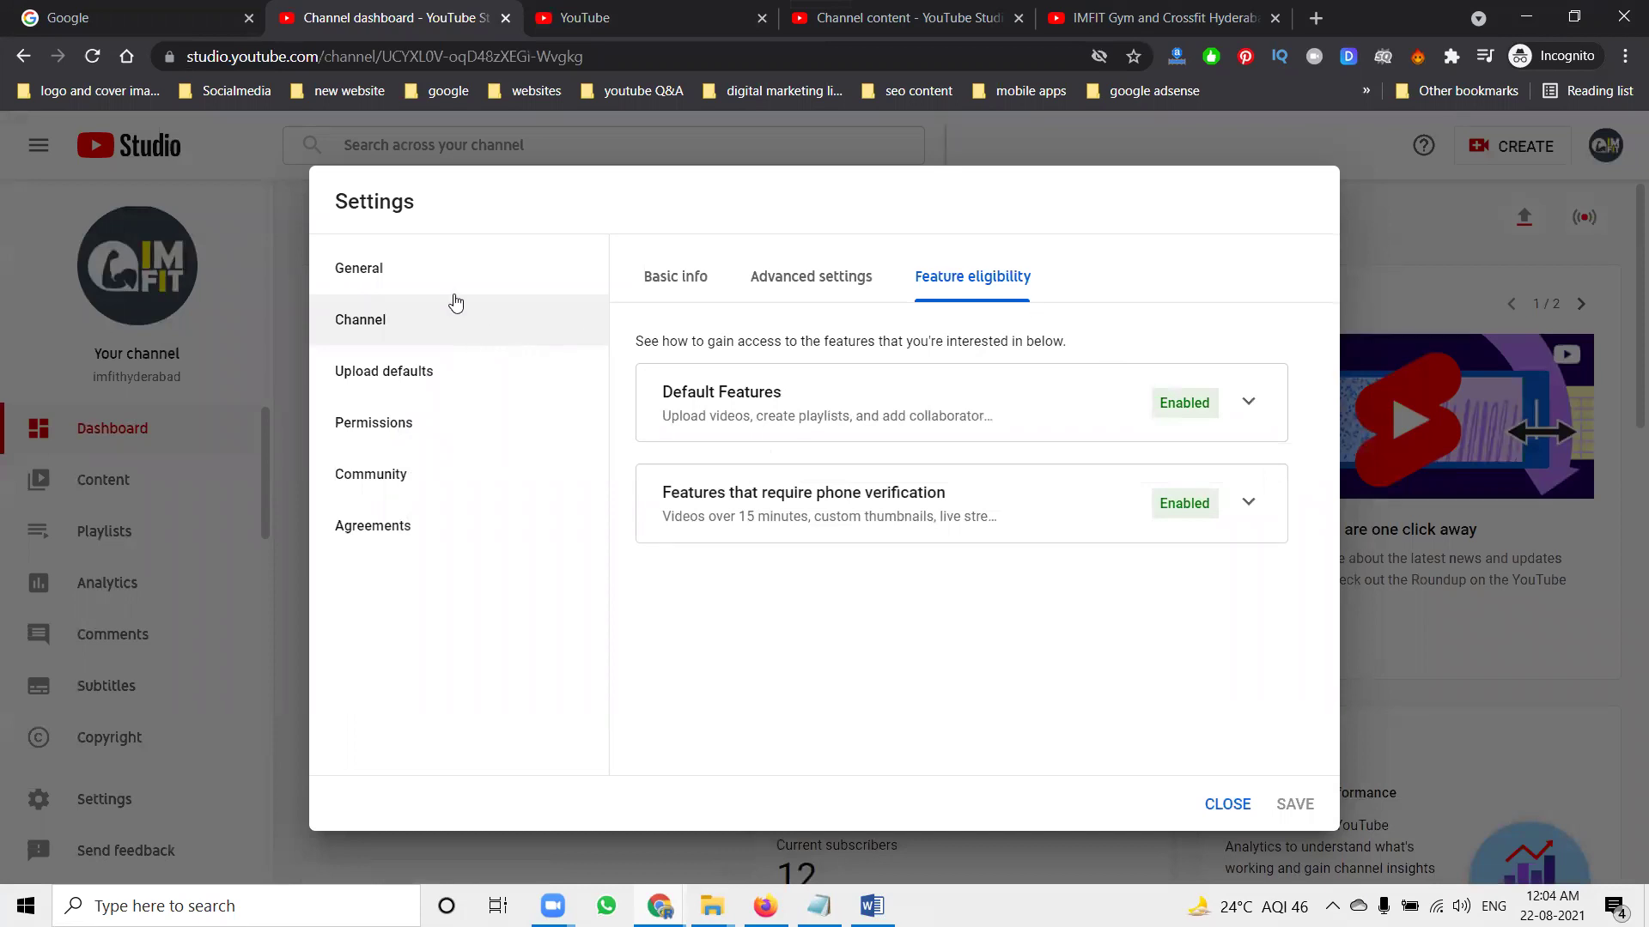
# Set the channel's audience to not Made for Kids, save the settings, and dismiss the dark theme notice.
pyautogui.click(799, 276)
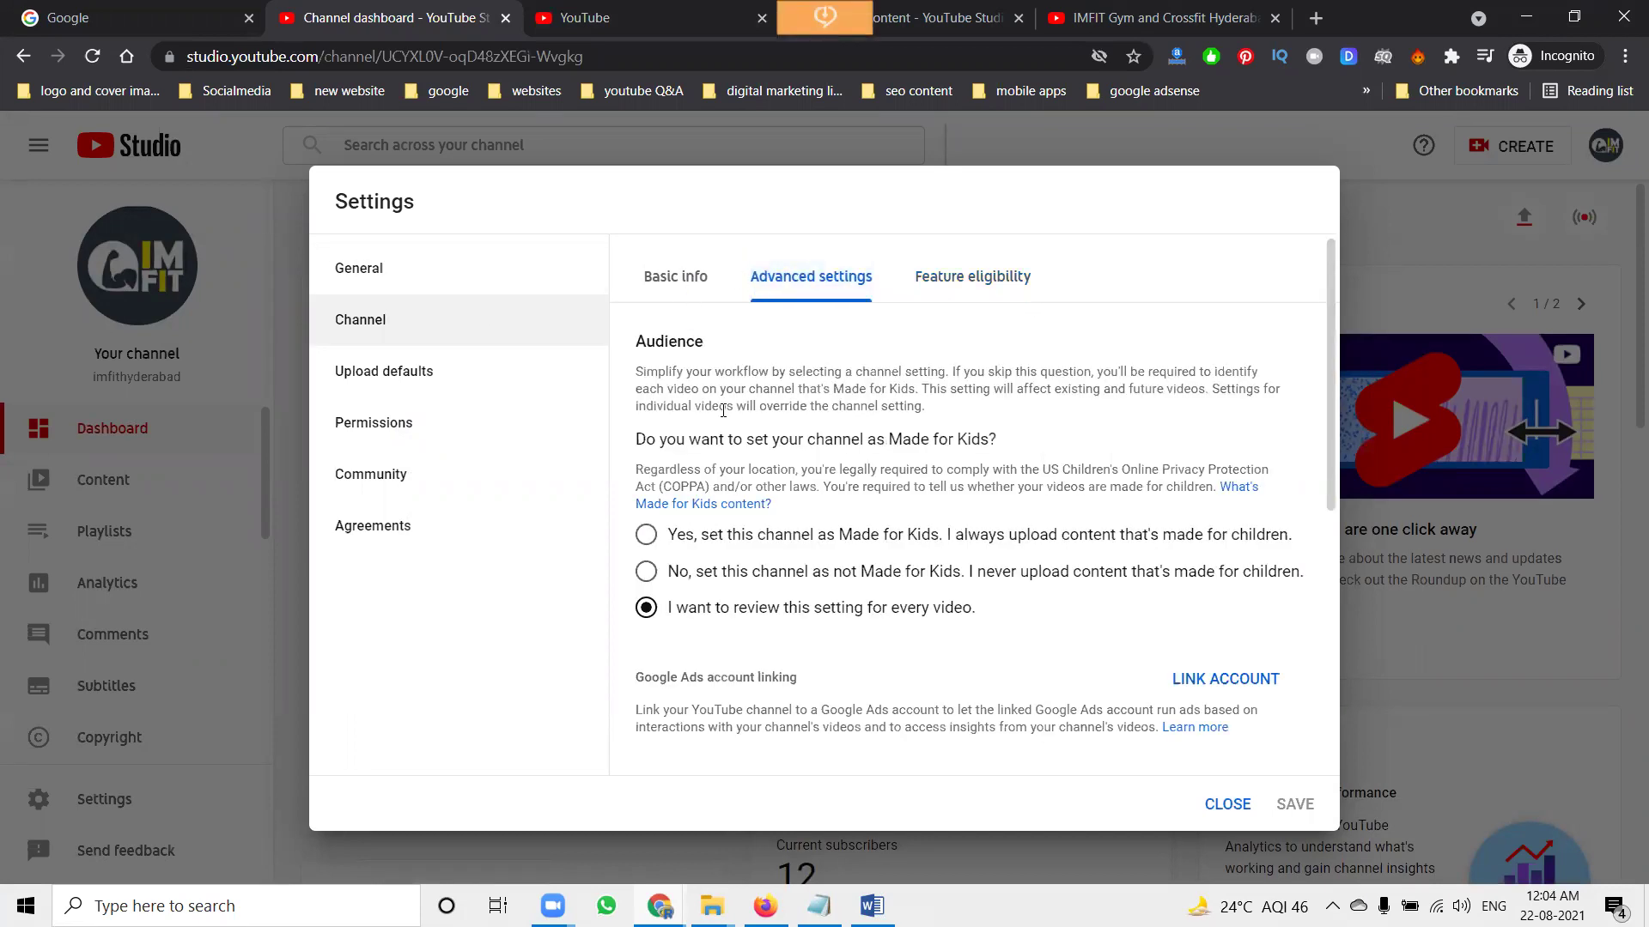
pyautogui.click(697, 574)
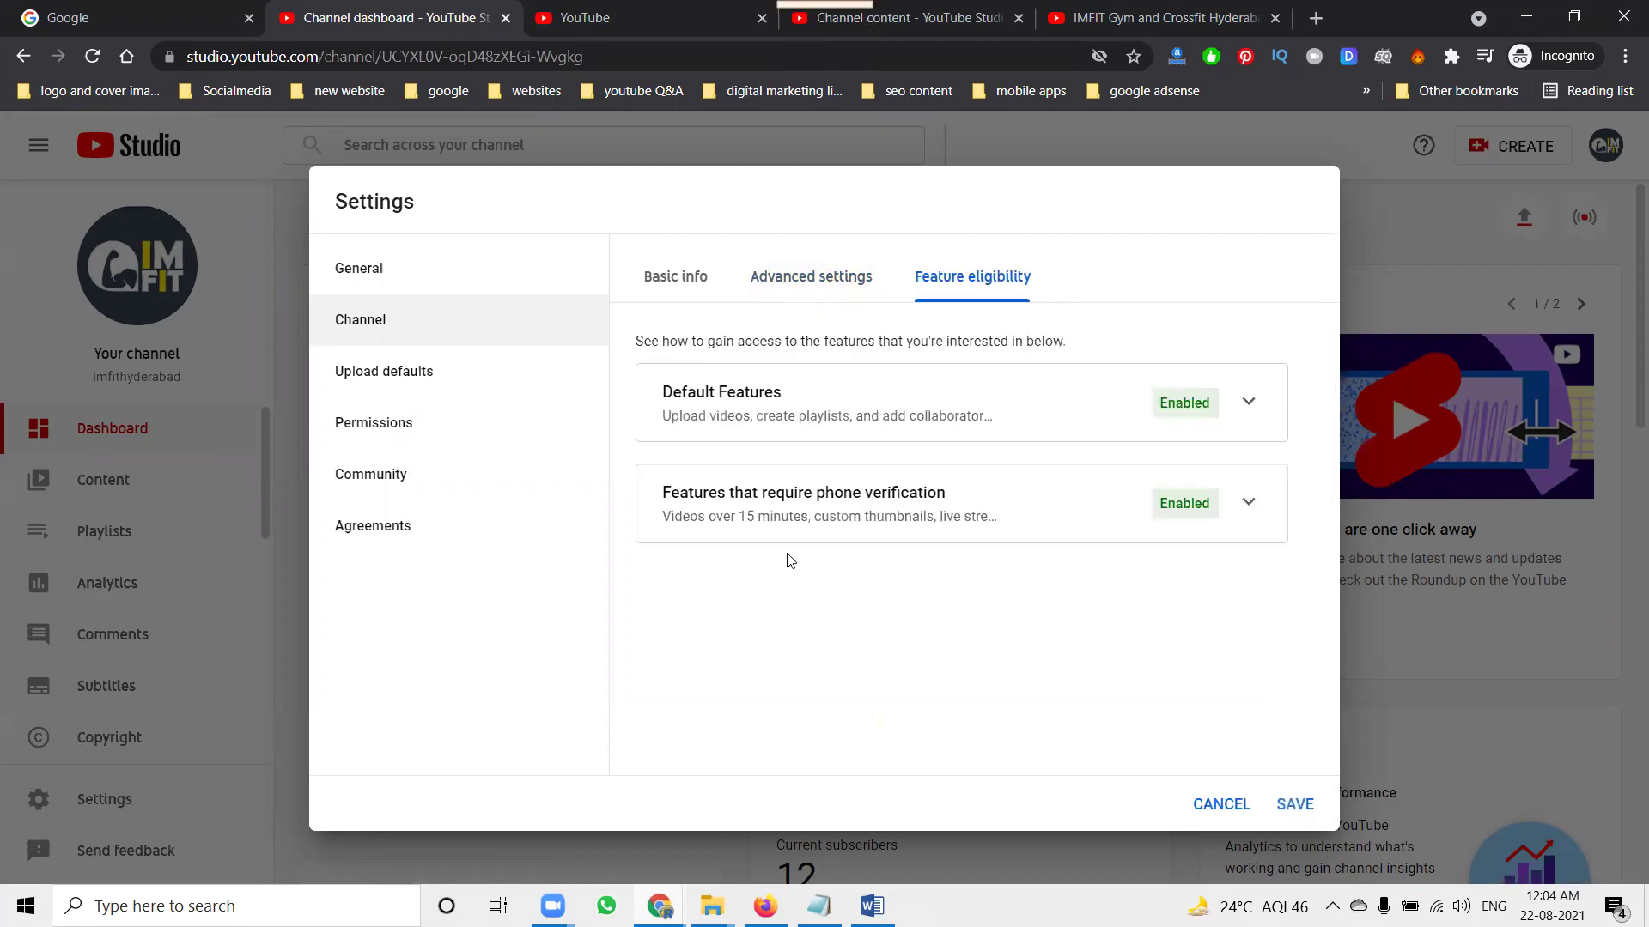
pyautogui.click(797, 296)
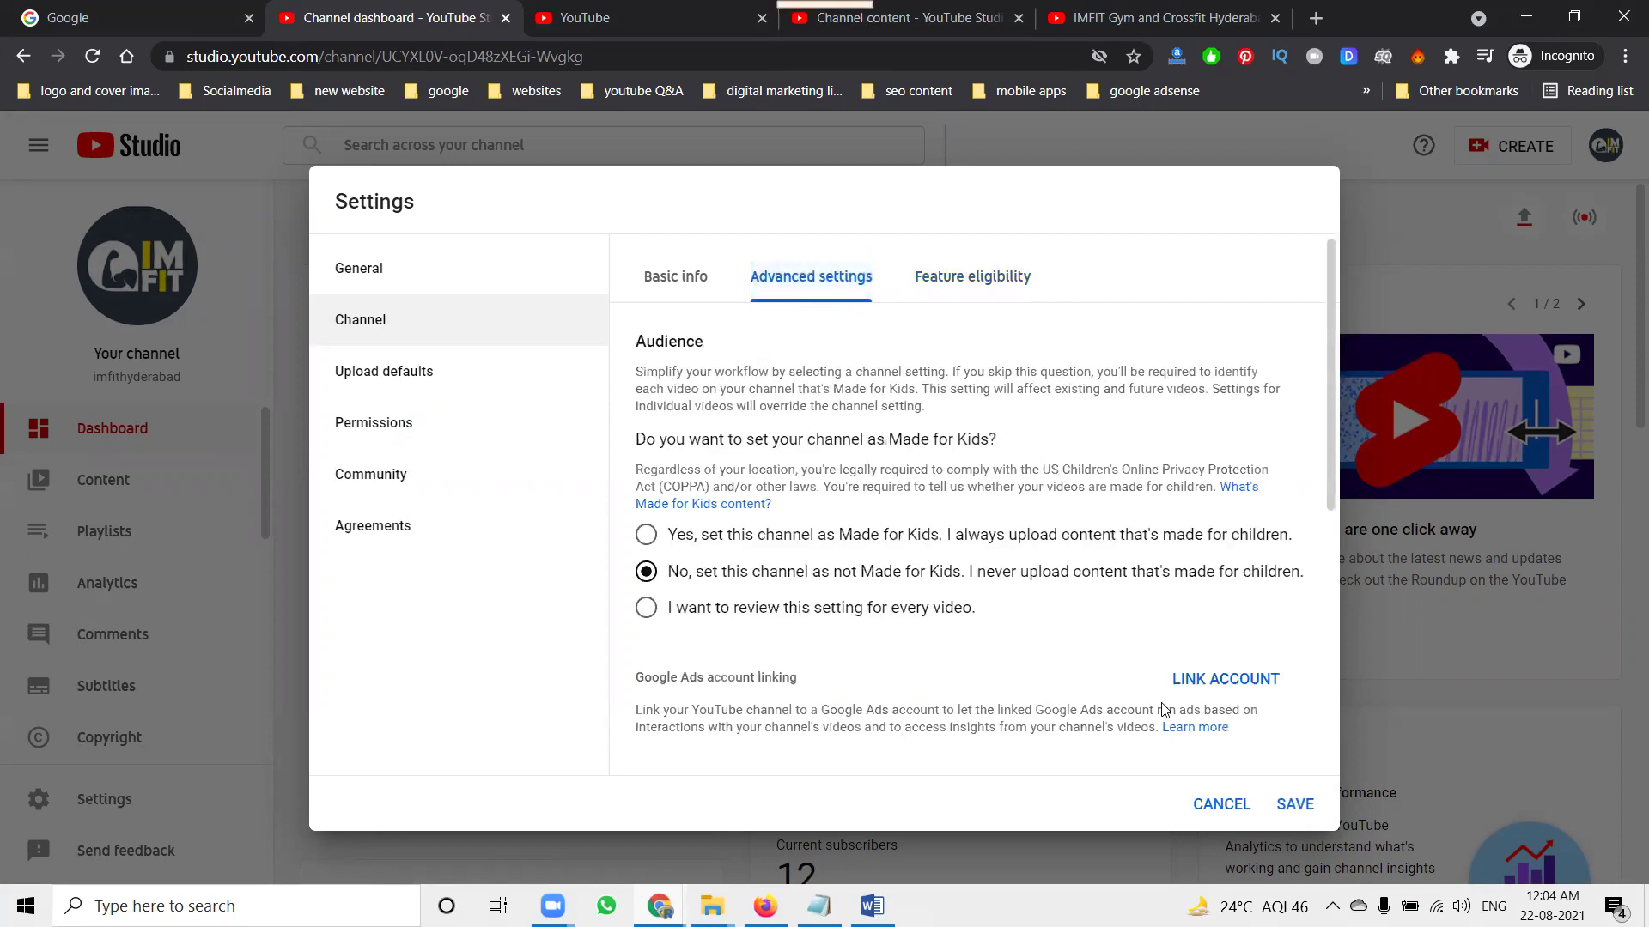
pyautogui.click(1295, 803)
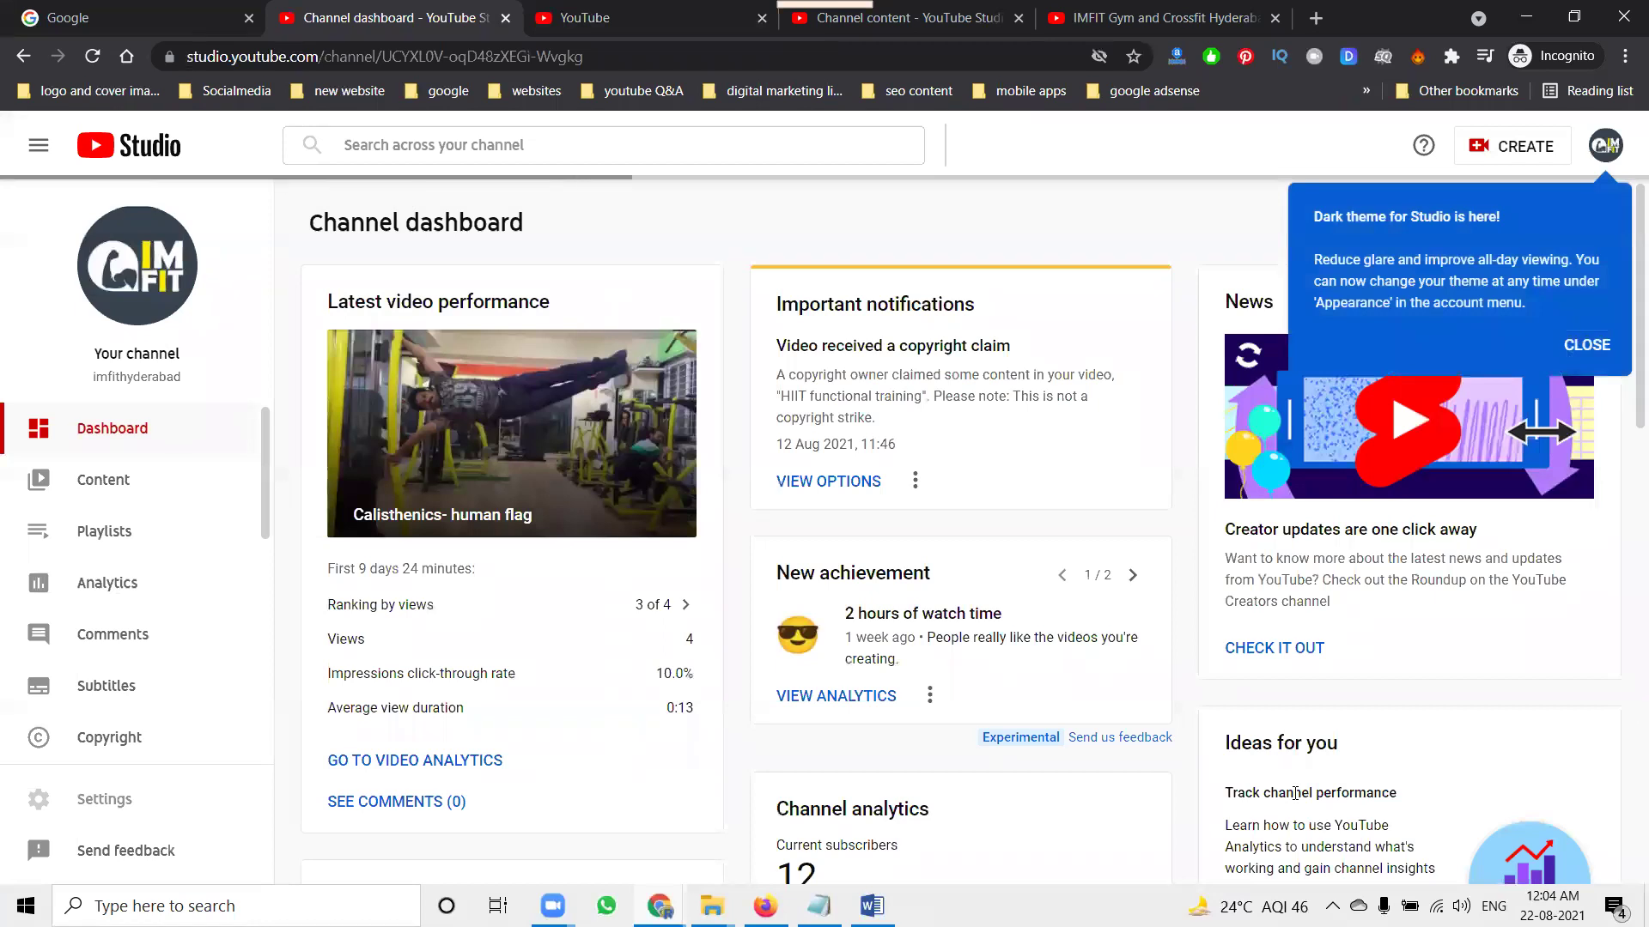
pyautogui.click(1594, 346)
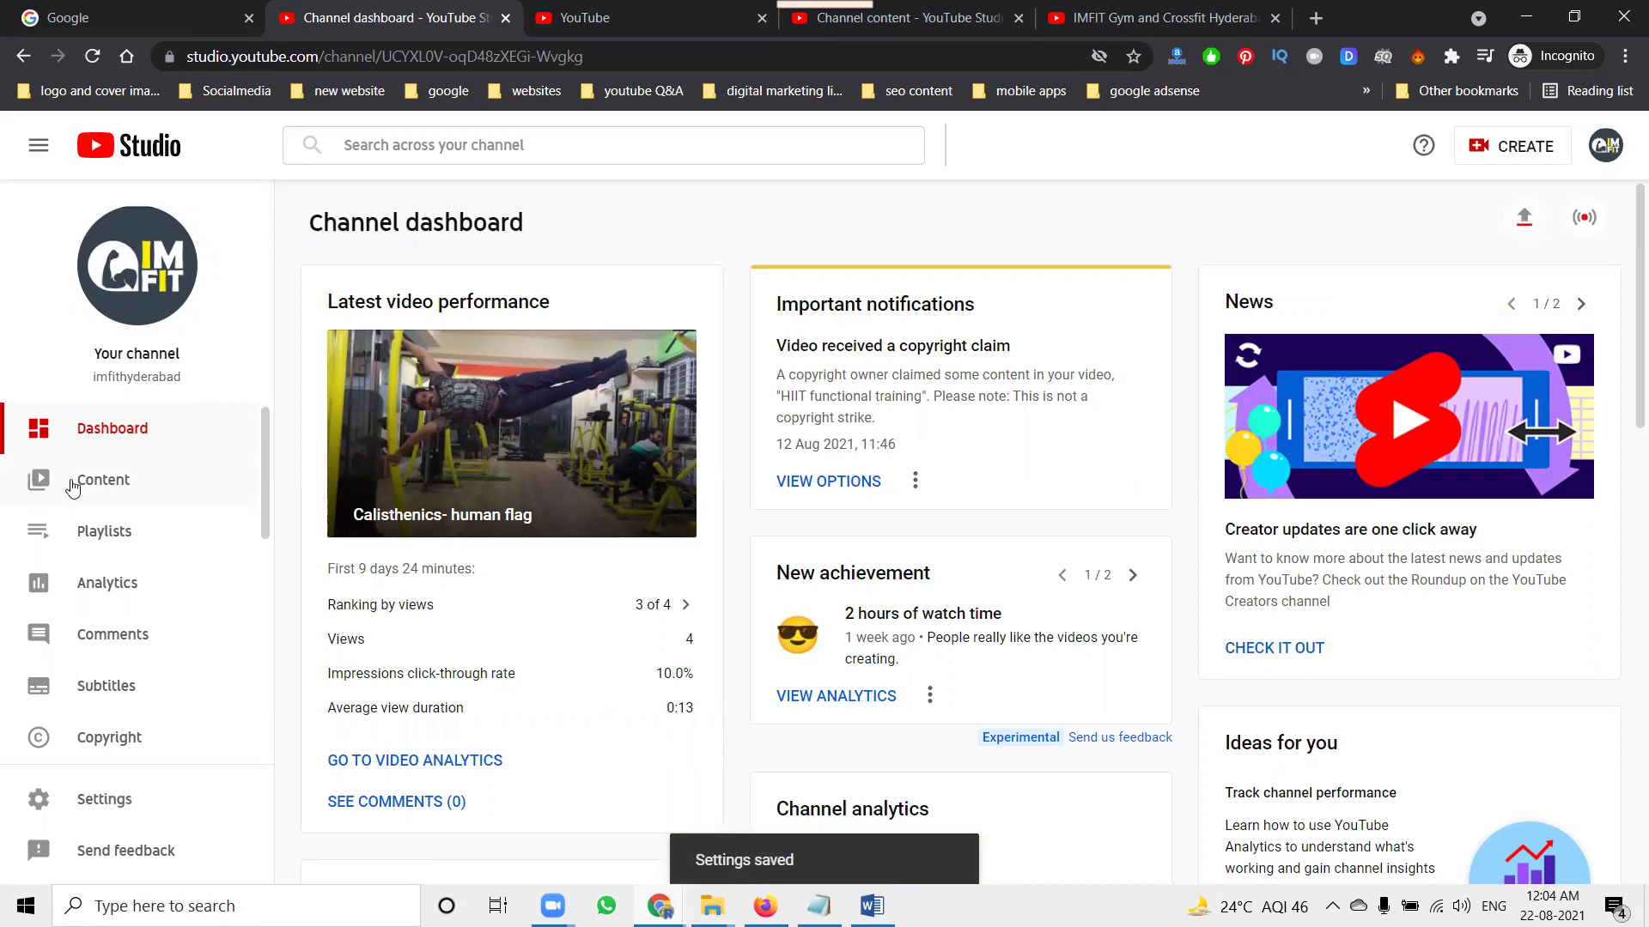
# Filter the channel's uploads by copyright claims and review the restrictions on the listed videos.
pyautogui.click(109, 481)
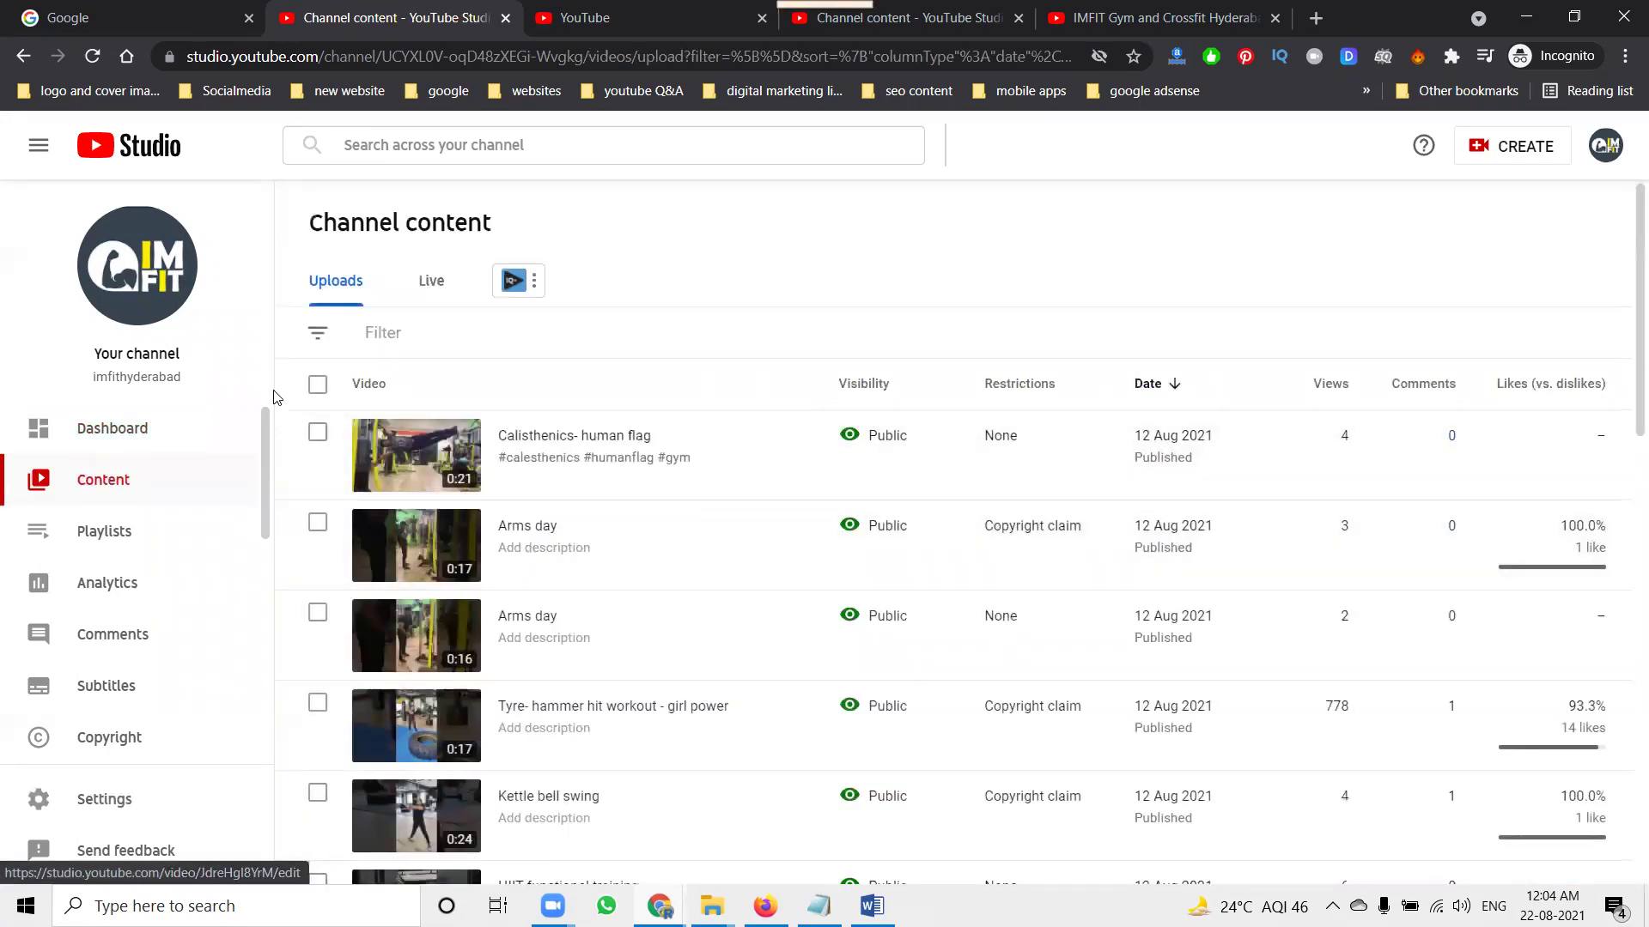
pyautogui.click(316, 340)
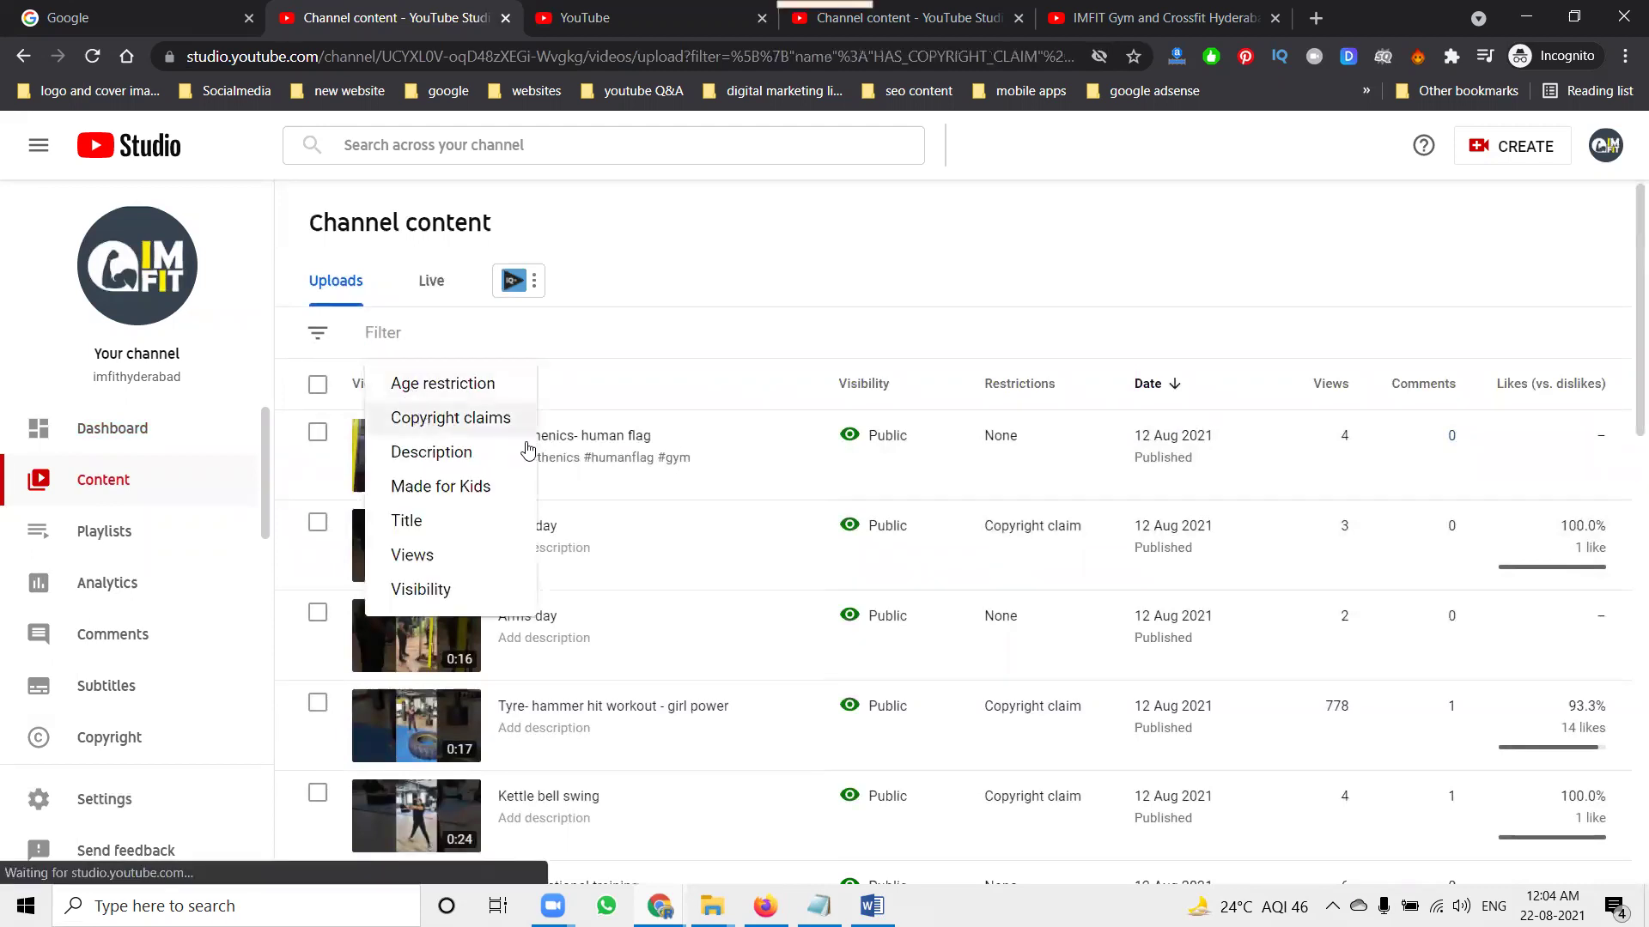
pyautogui.click(421, 418)
pyautogui.moveTo(1051, 434)
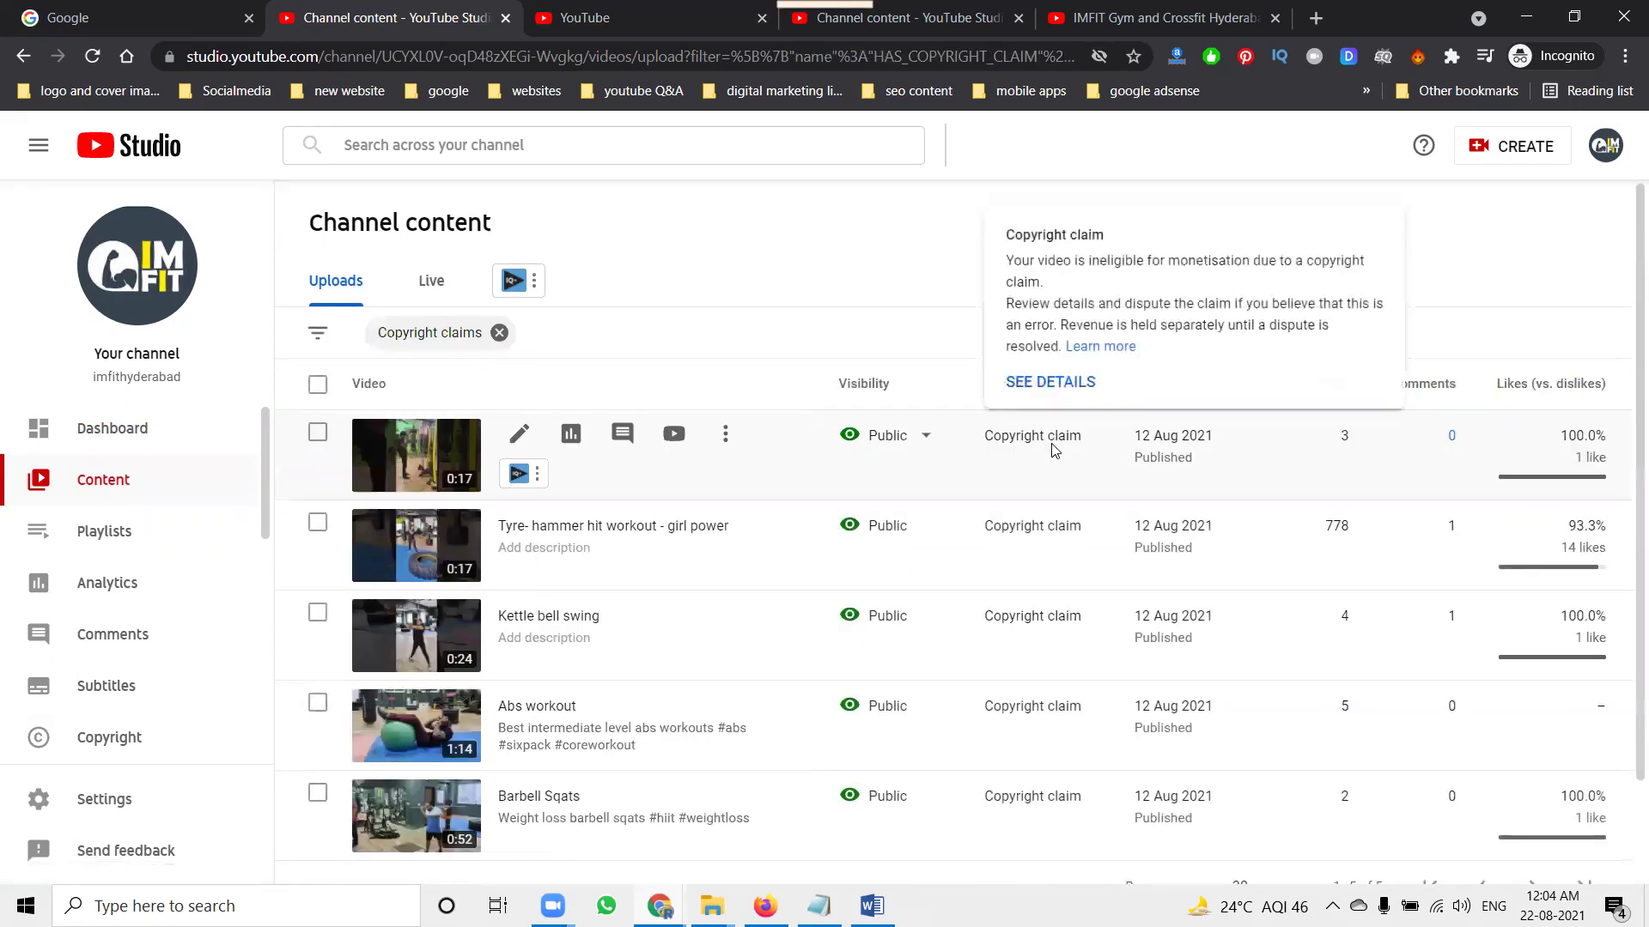
pyautogui.scroll(-1, 1051, 433)
pyautogui.moveTo(1071, 649)
pyautogui.scroll(1, 1071, 648)
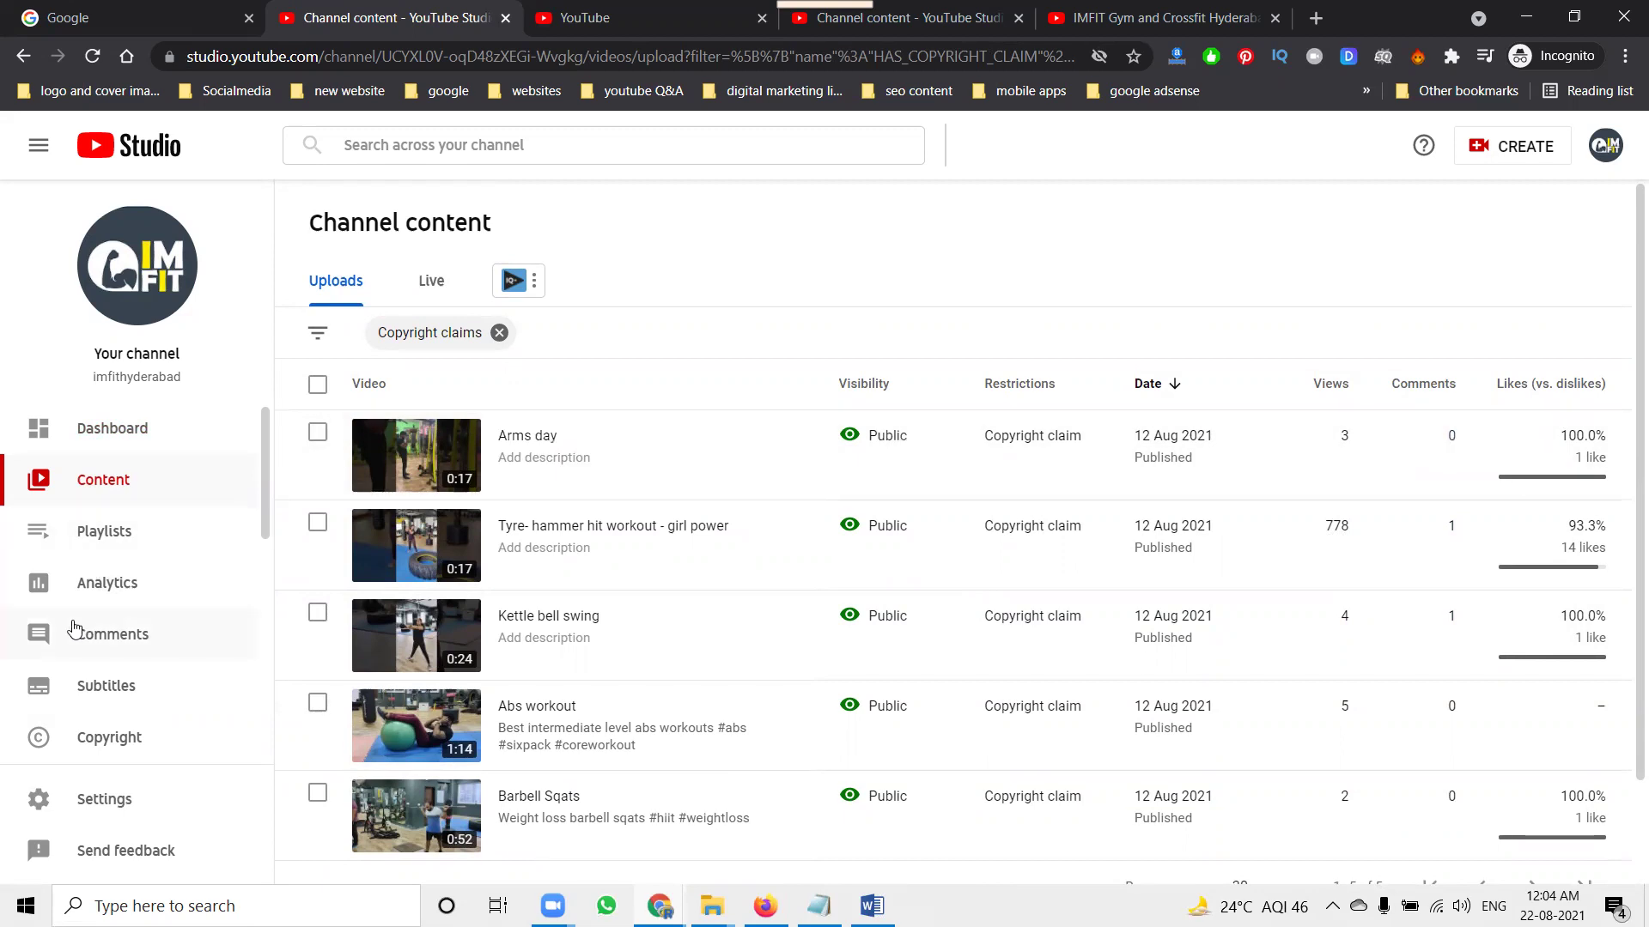
# Review the Permissions, Community, Agreements, Channel and General settings in YouTube Studio, closing them without changes and dismissing the help tips.
pyautogui.click(105, 801)
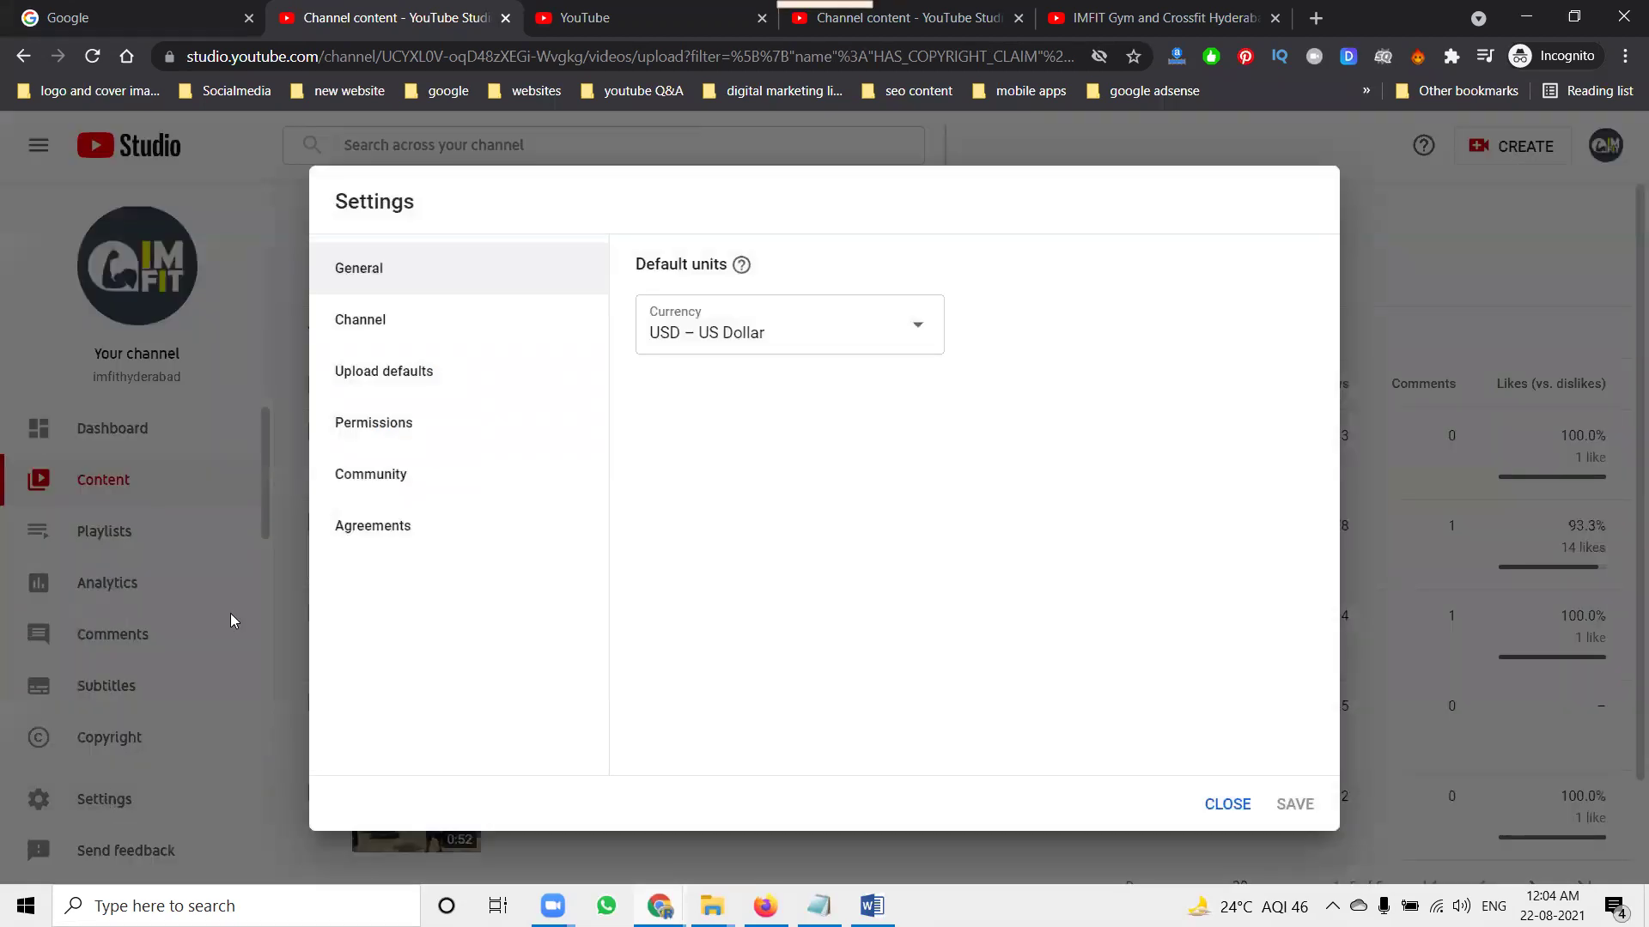
pyautogui.click(344, 438)
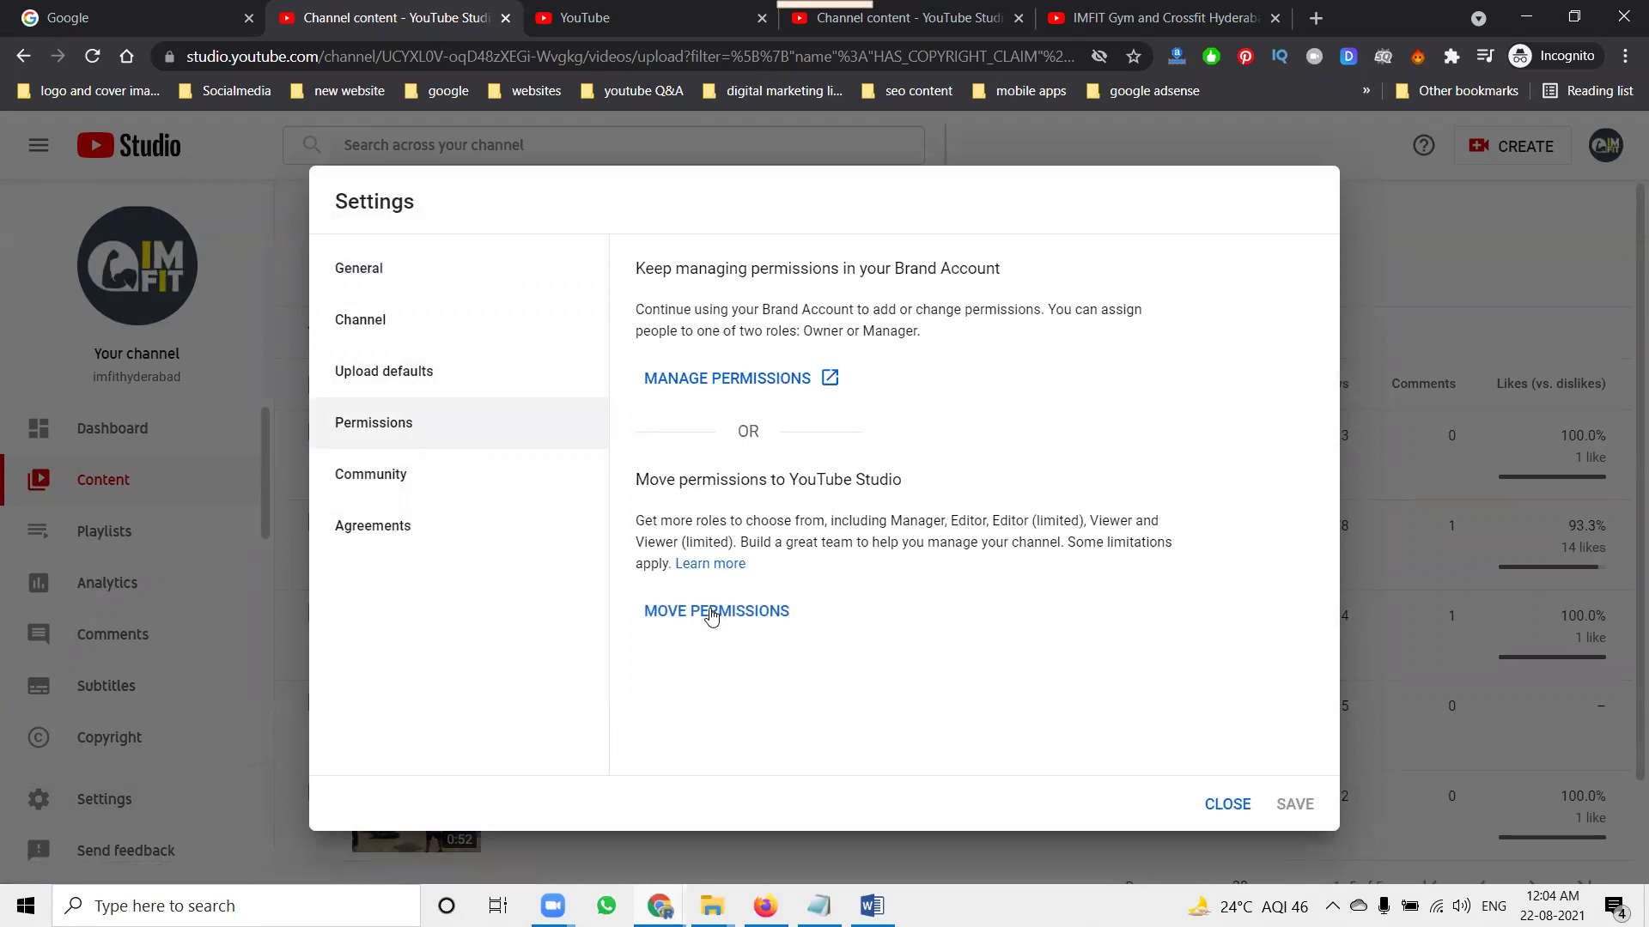
pyautogui.click(374, 490)
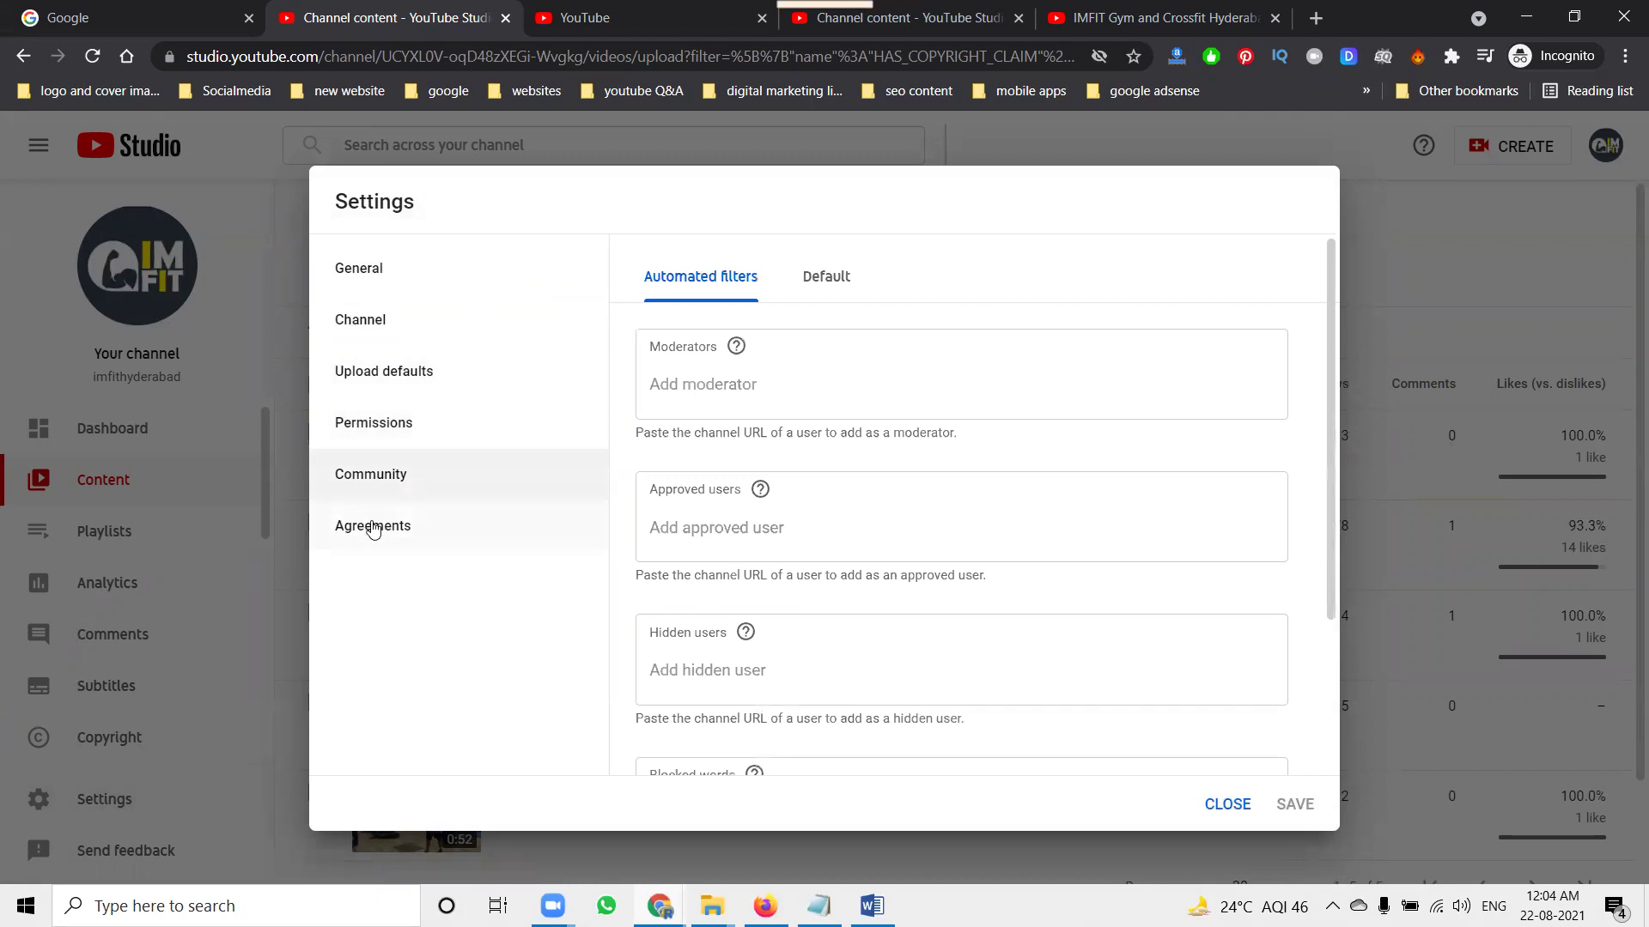
pyautogui.click(375, 538)
pyautogui.click(386, 335)
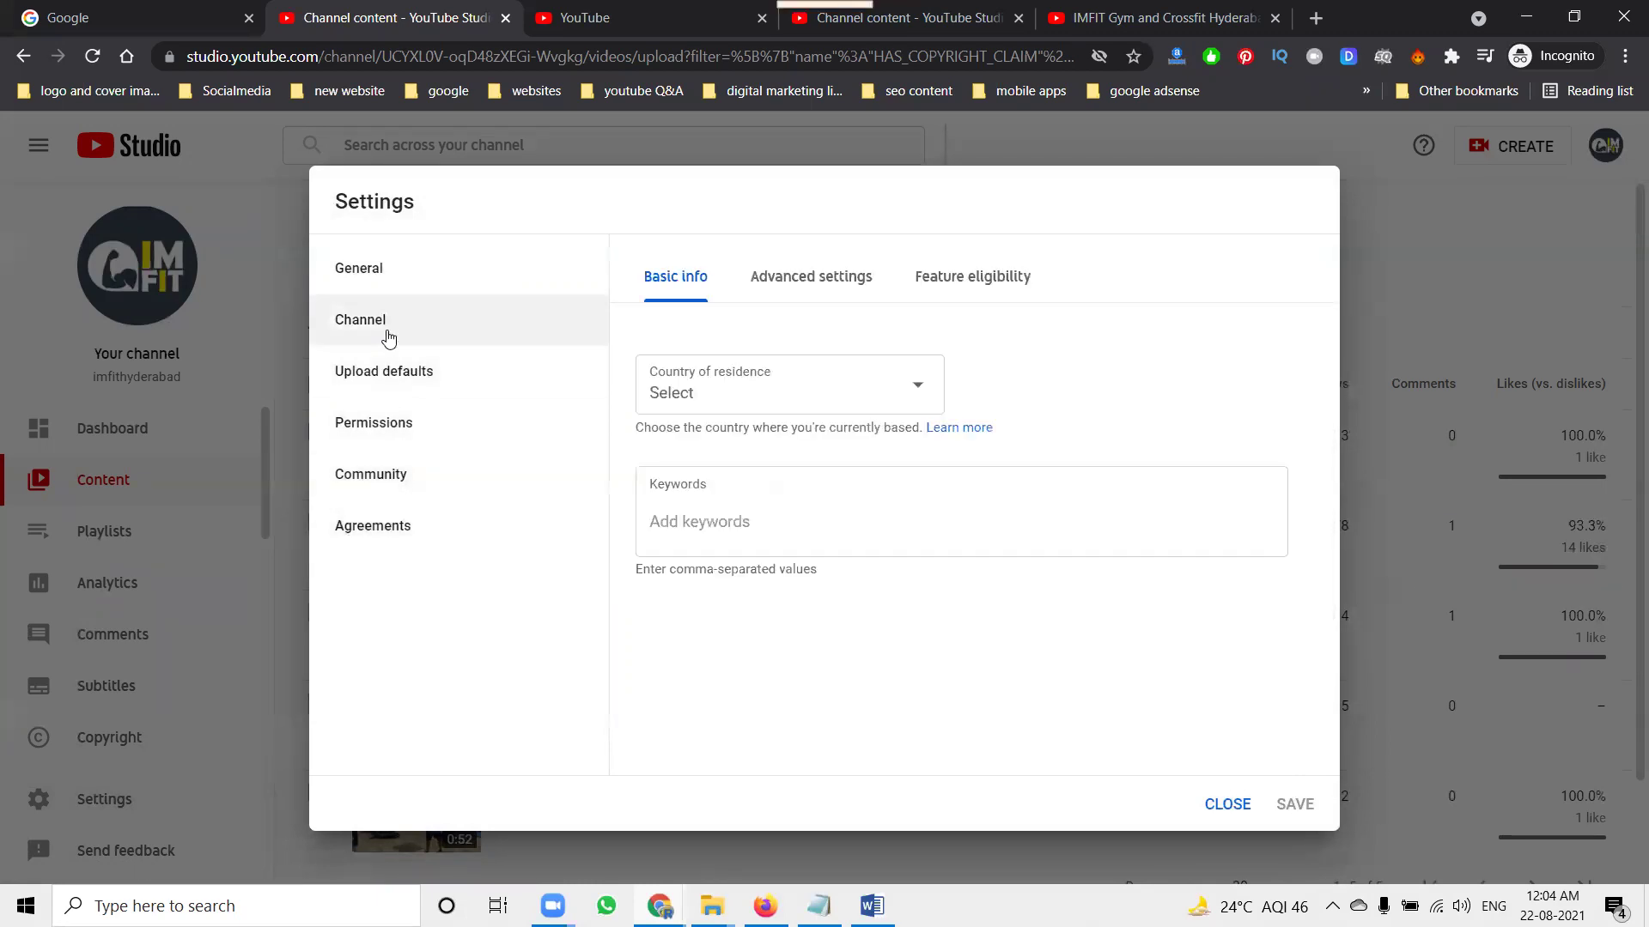
pyautogui.click(406, 271)
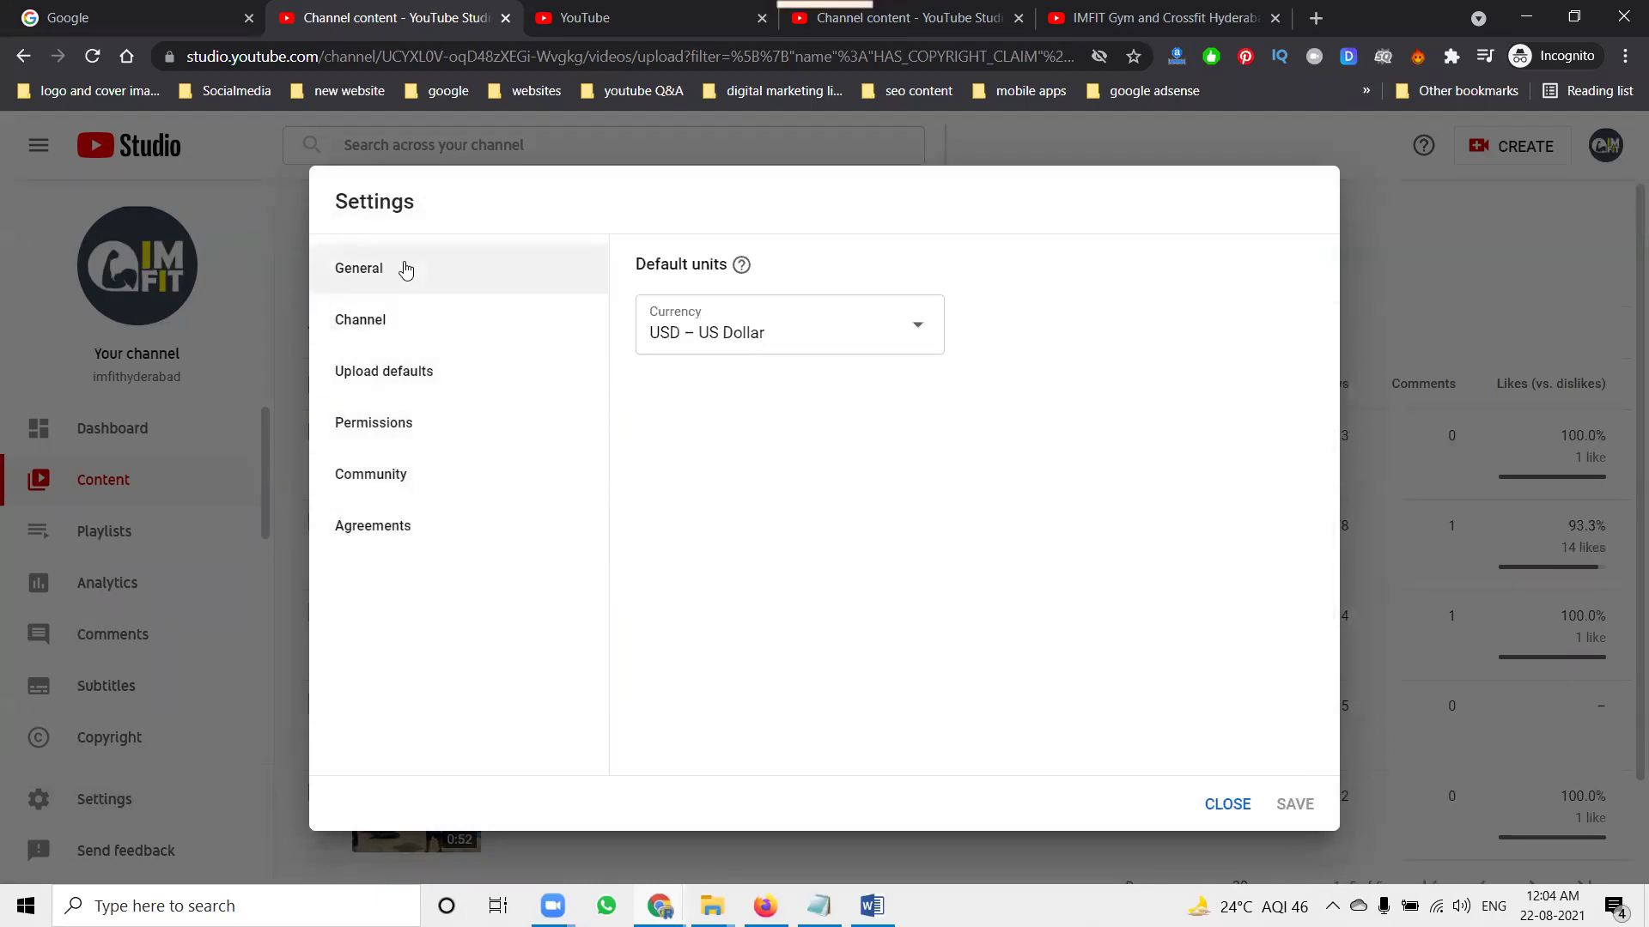
pyautogui.click(1225, 802)
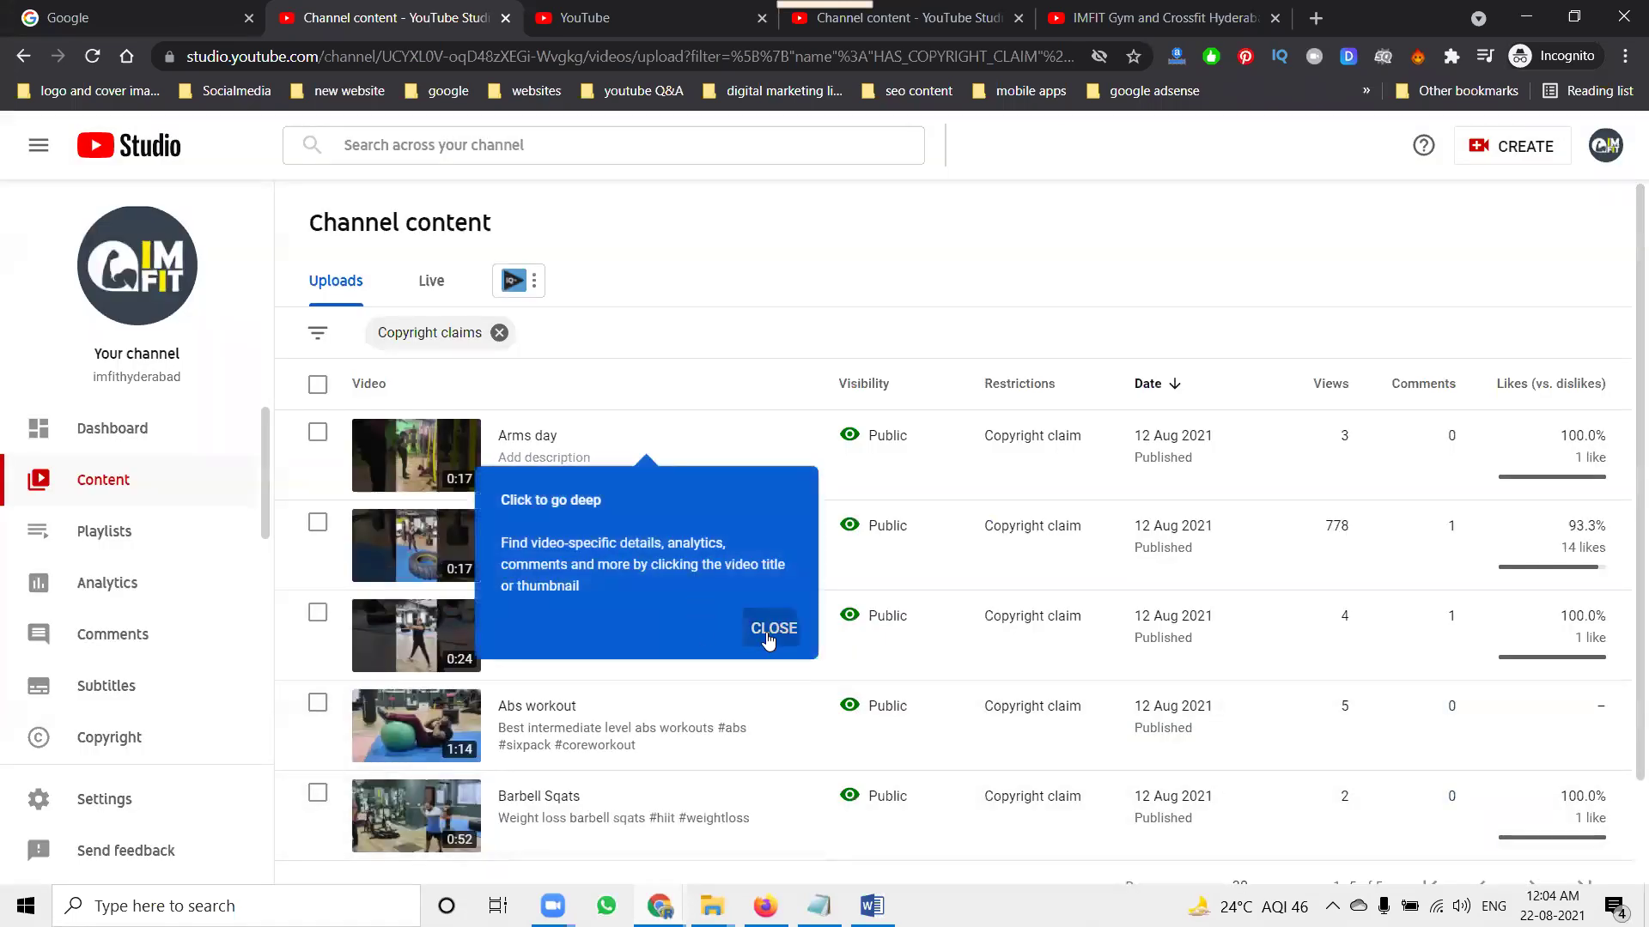
pyautogui.click(772, 629)
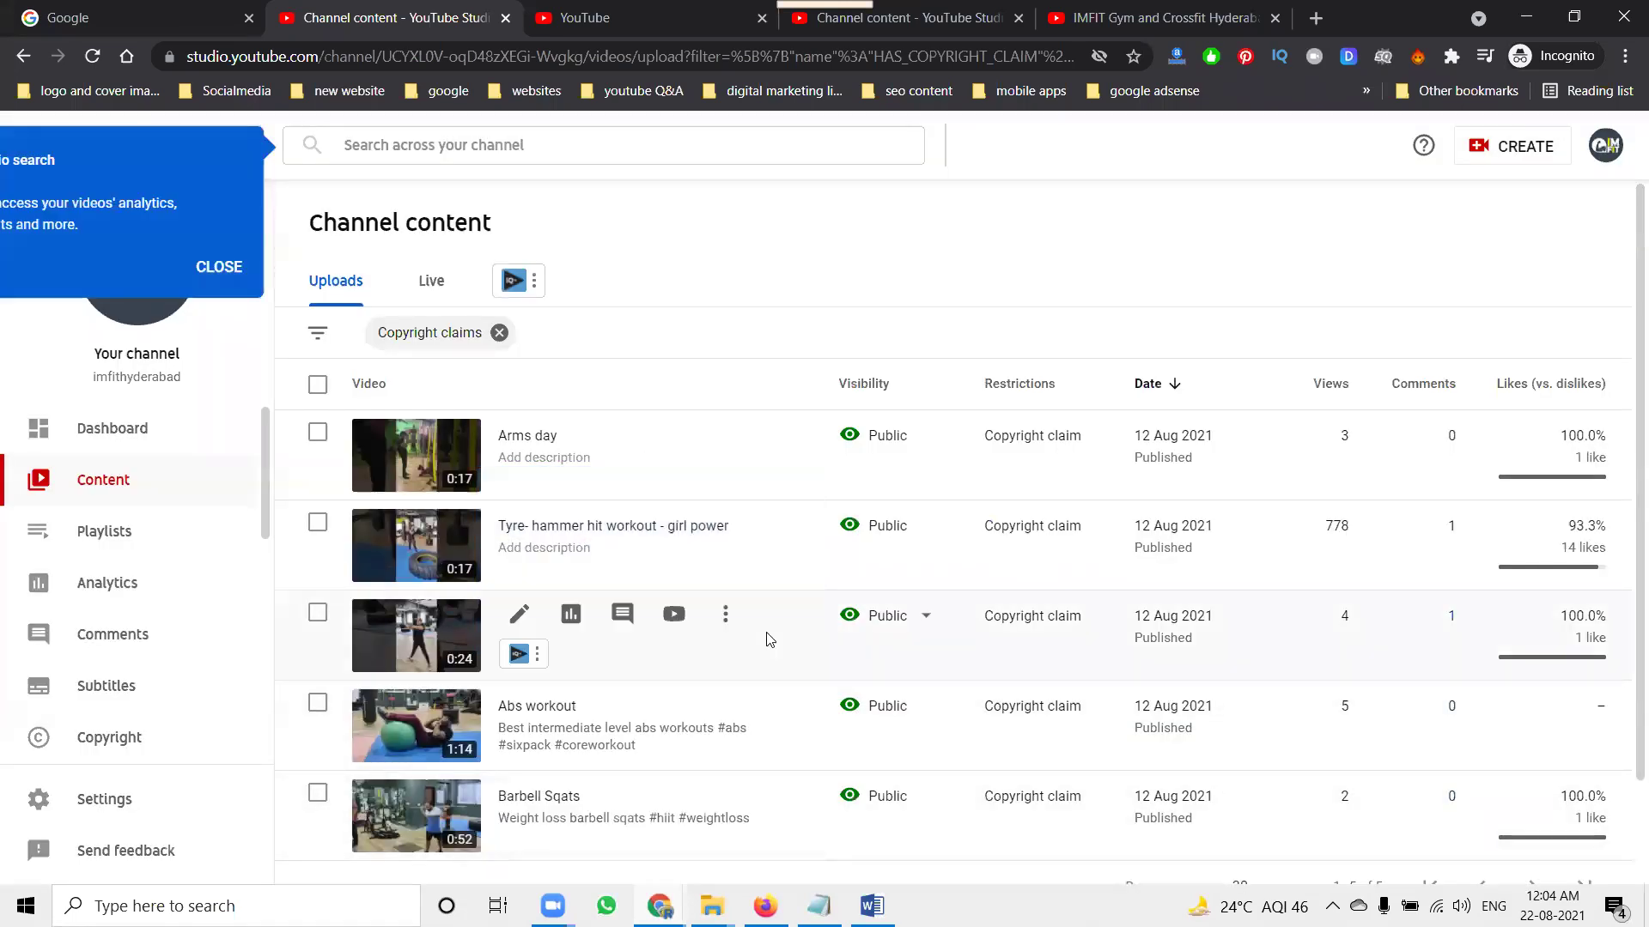
pyautogui.click(221, 267)
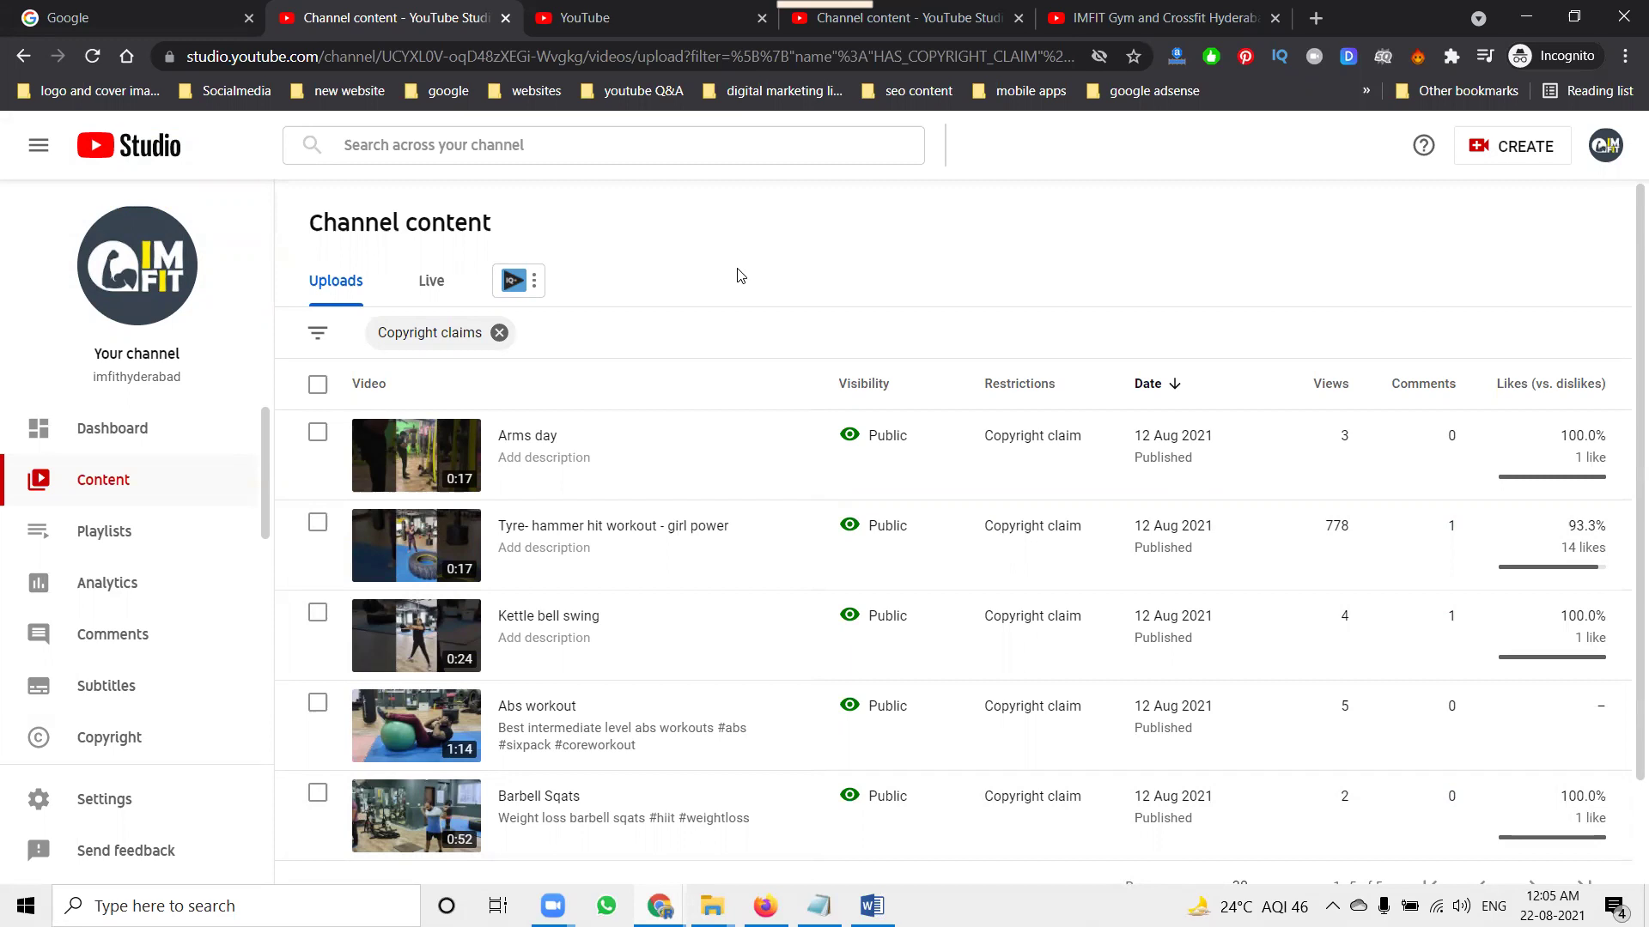
# Switch to the other Chrome window and show the videos page of the tutorial creator's own channel.
pyautogui.click(659, 906)
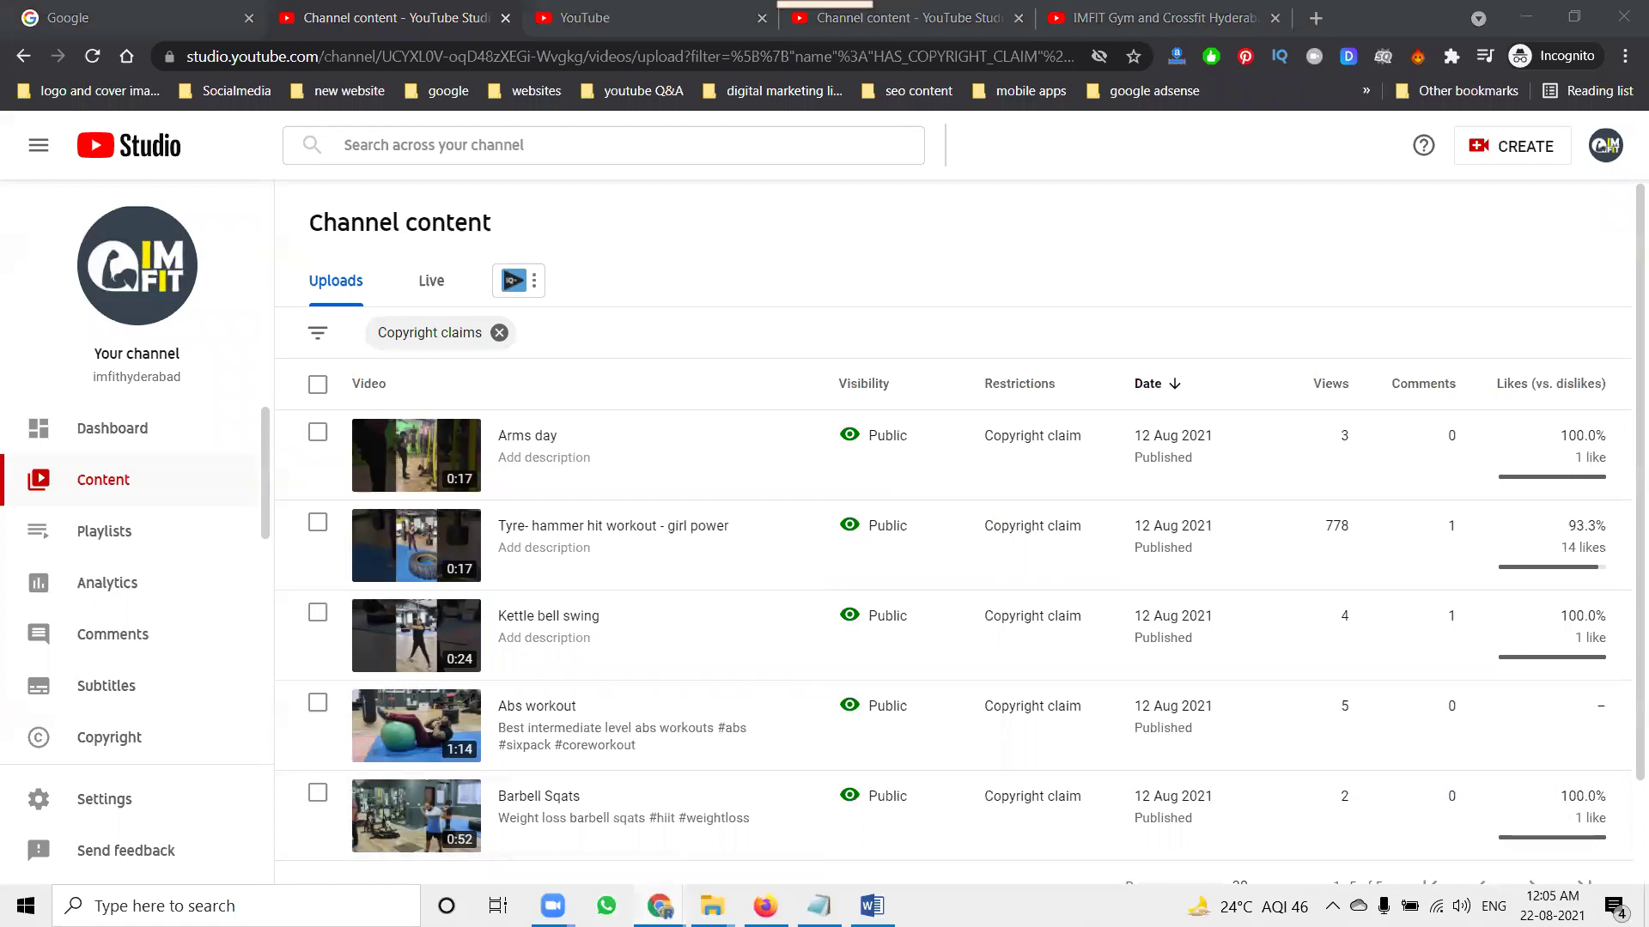
pyautogui.click(538, 837)
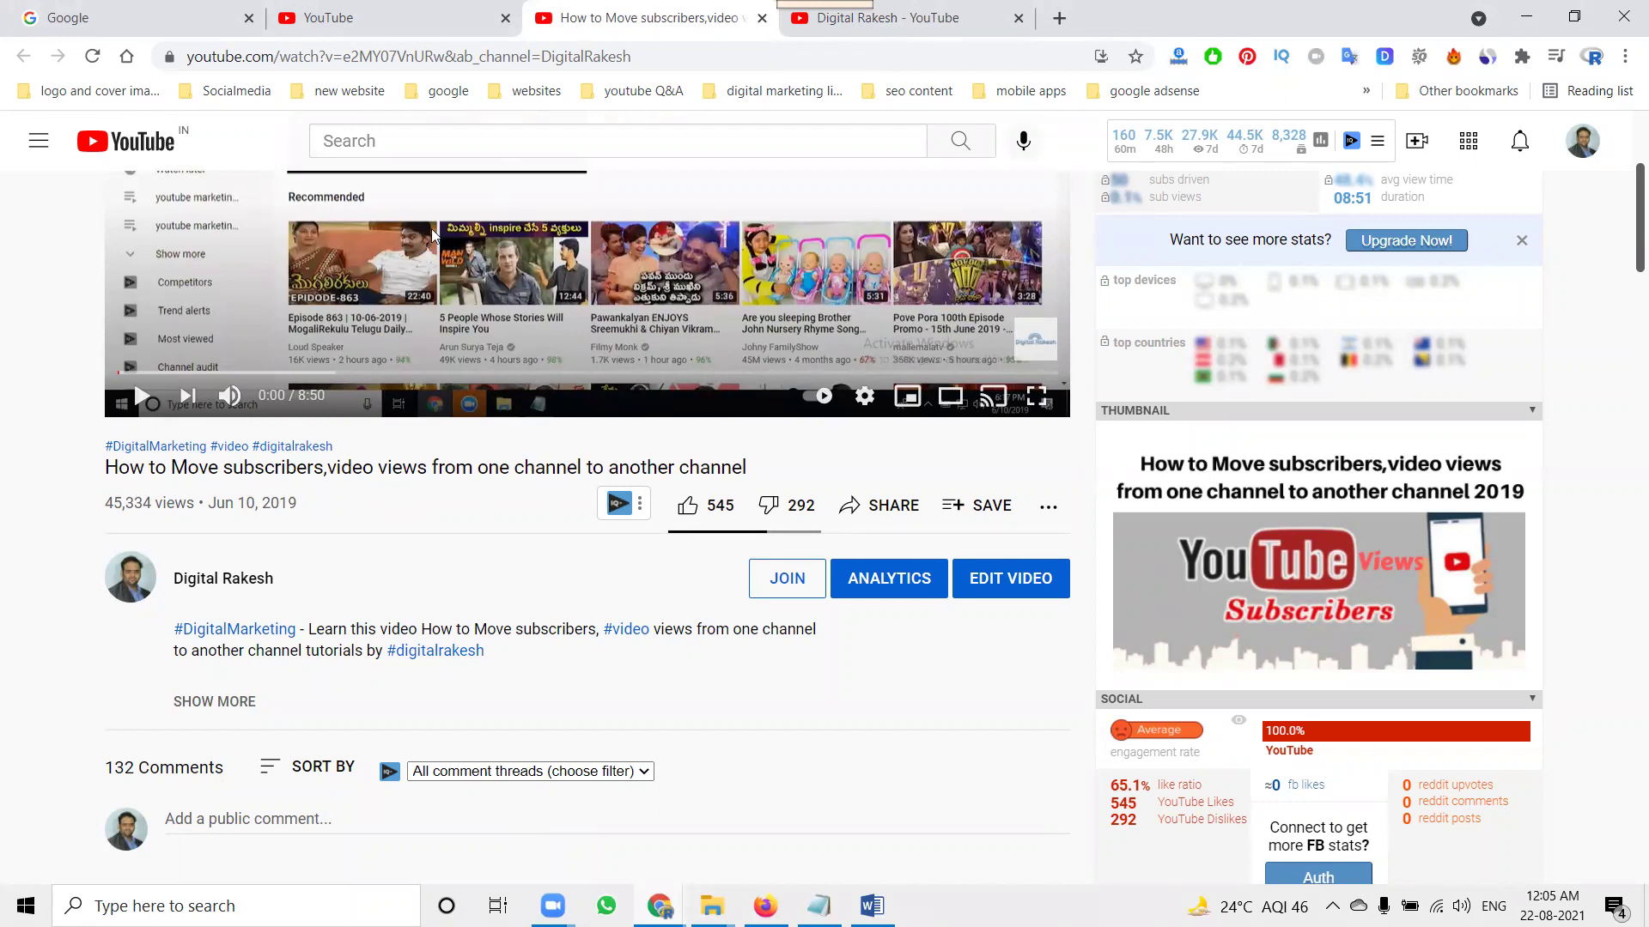
pyautogui.click(939, 12)
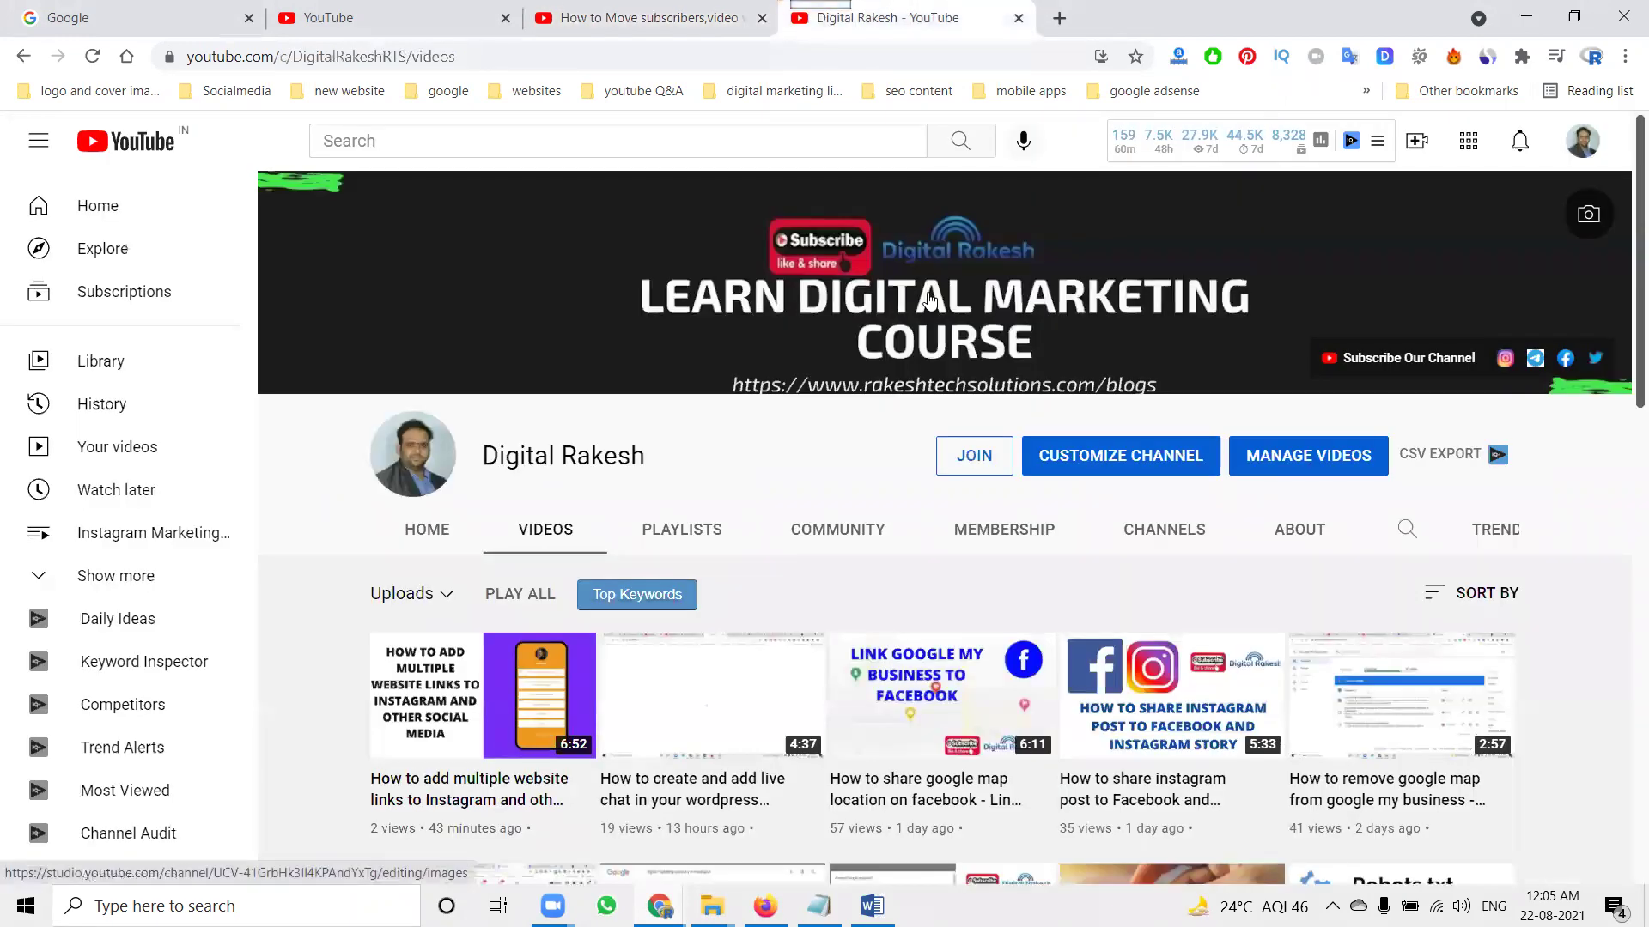